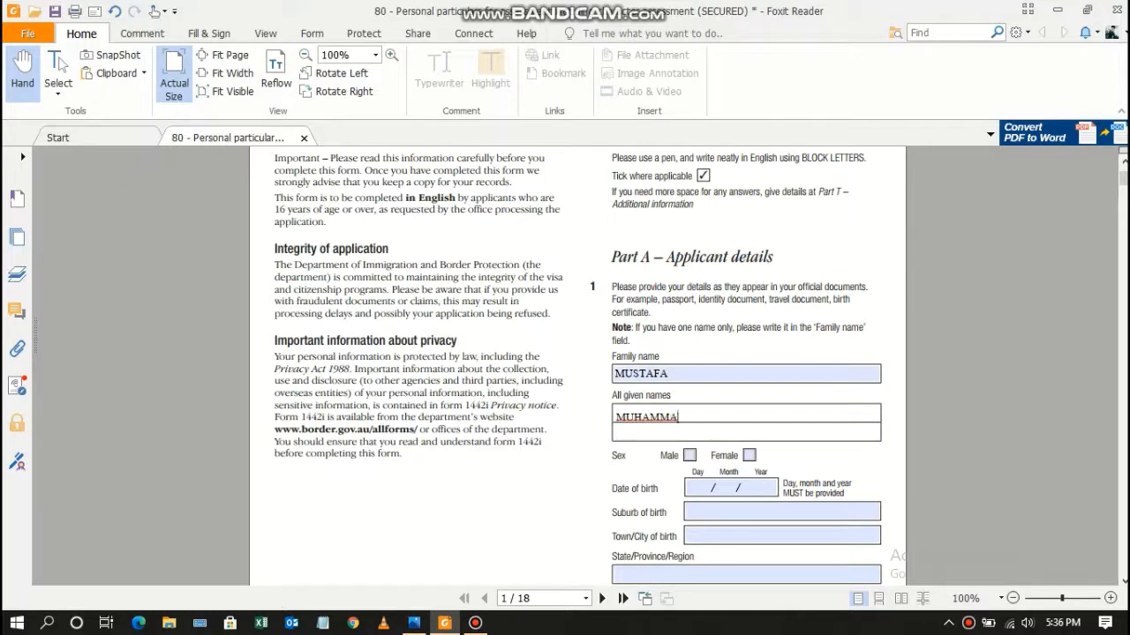
# Mark the applicant as Male and enter 01 01 1997 as the date of birth.
pyautogui.click(690, 456)
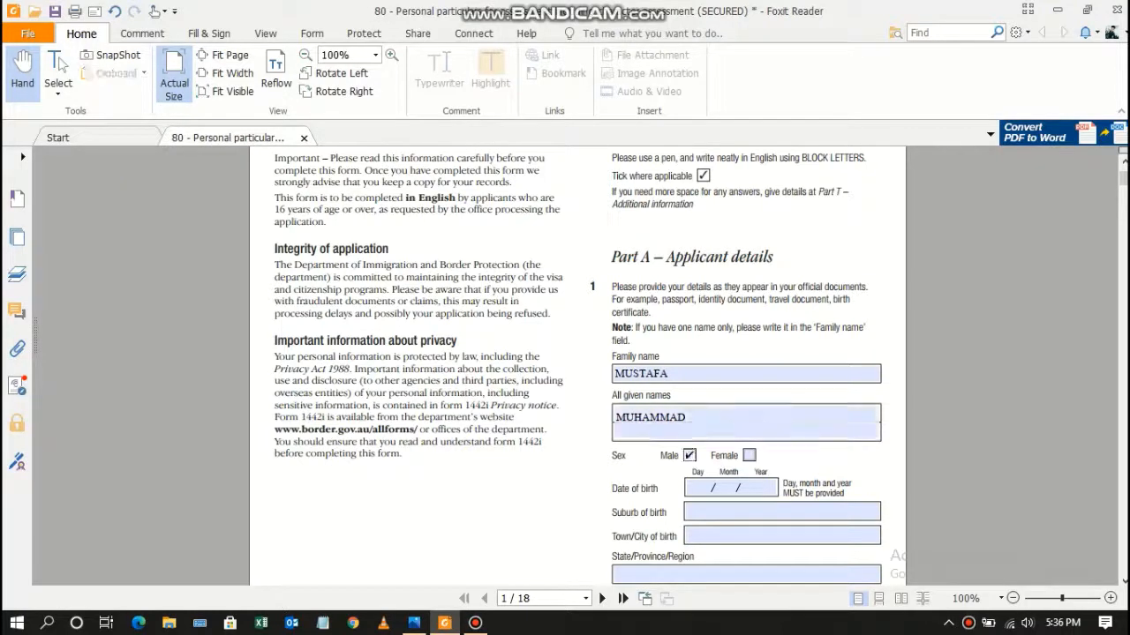
pyautogui.click(706, 488)
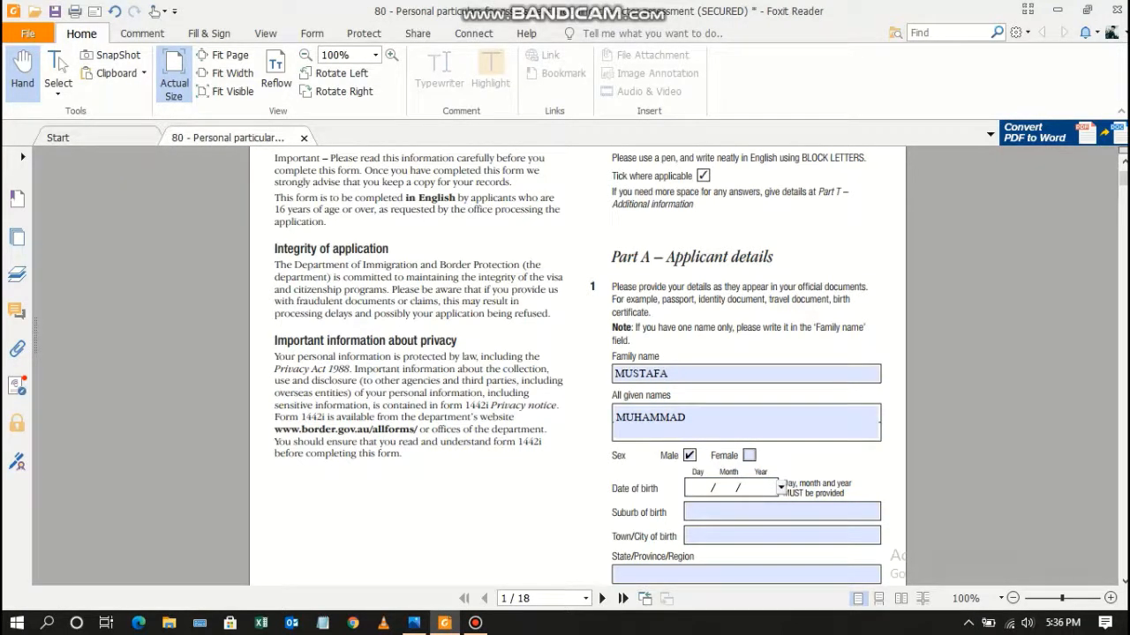
pyautogui.write('01 01/1997')
pyautogui.press('Tab')
# Fill the birthplace fields with LAHORE, LAHORE, PUNJAB and PAKISTAN.
pyautogui.write('LAHORE')
pyautogui.press('Tab')
pyautogui.write('LAHORE')
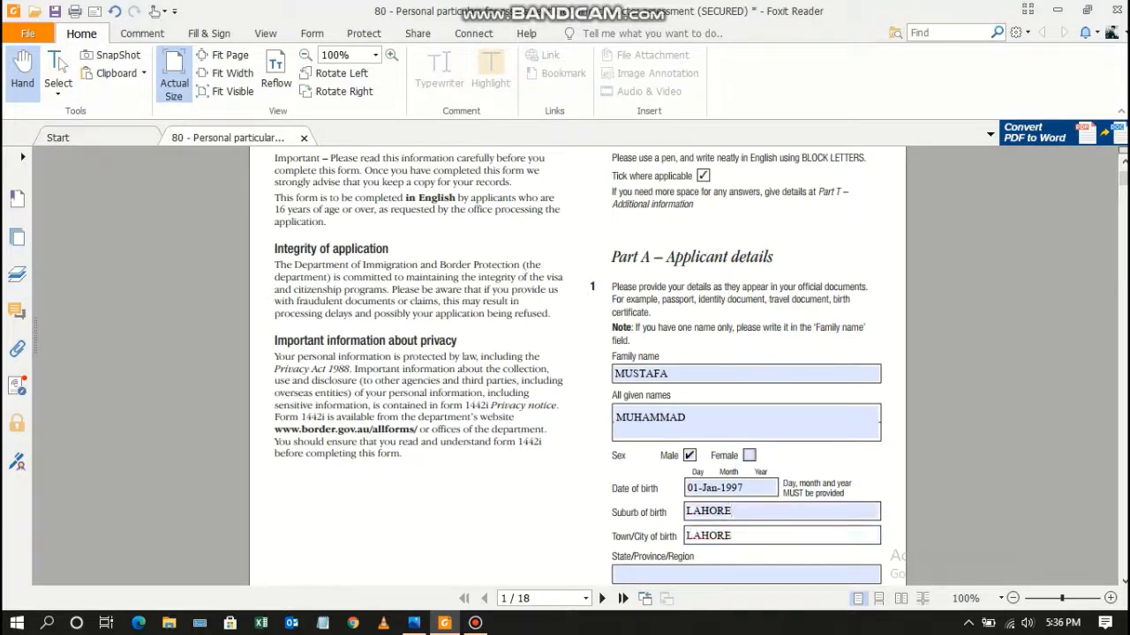
pyautogui.press('Tab')
pyautogui.write('PUNJAB')
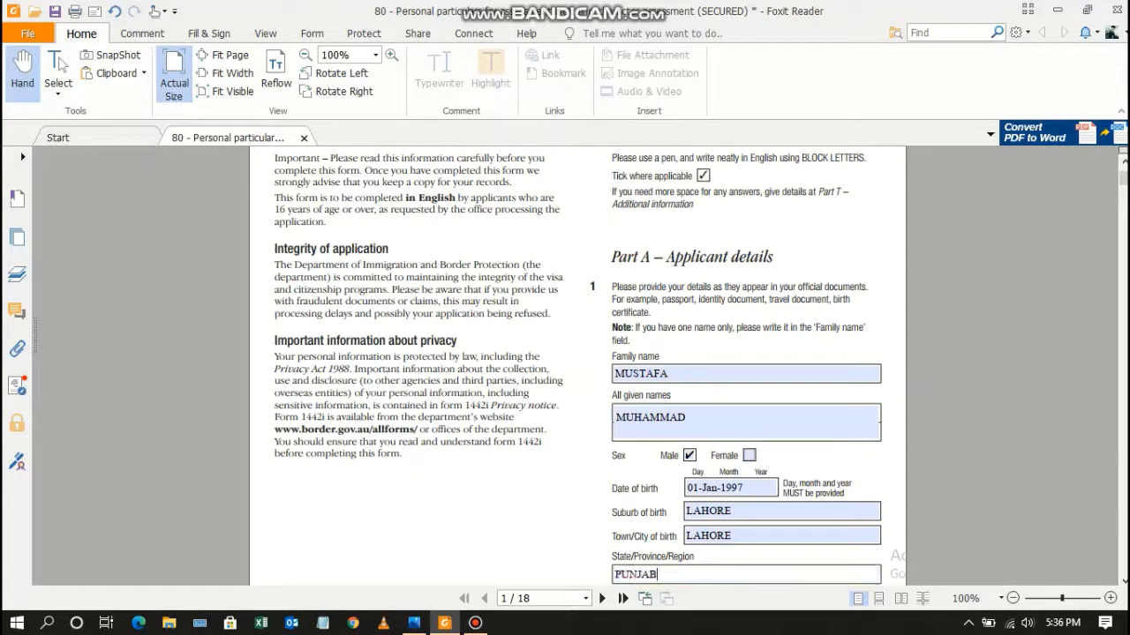
pyautogui.scroll(-4, 577, 362)
pyautogui.press('Tab')
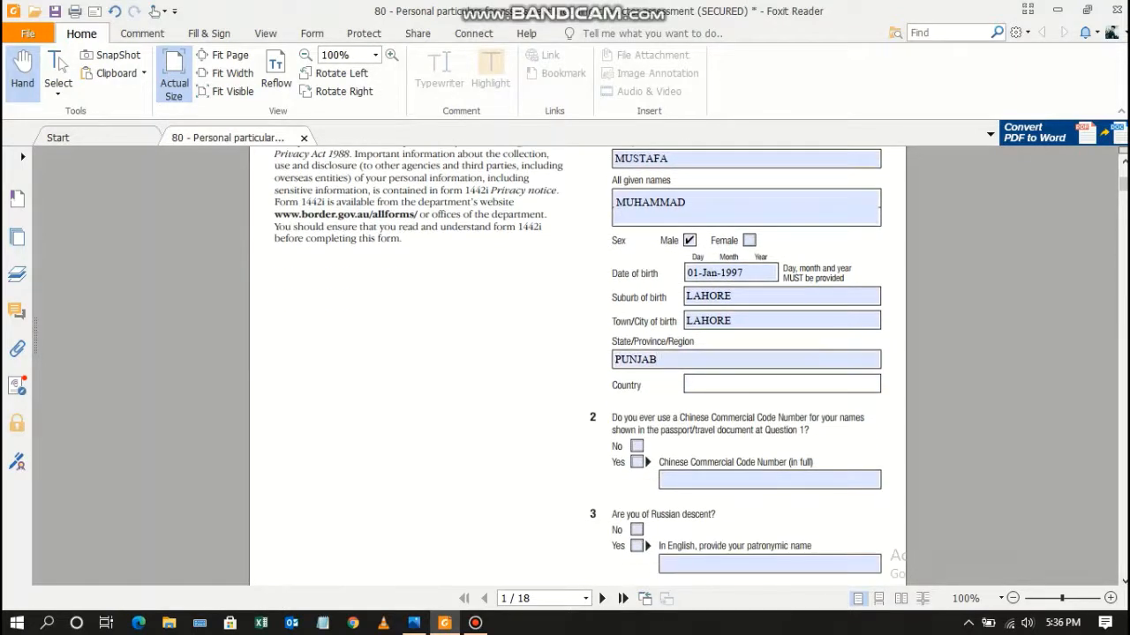
pyautogui.write('PAKISTAN')
# Answer No to Question 2 and to Question 3 on Russian descent.
pyautogui.press('Tab')
pyautogui.press('space')
pyautogui.click(636, 529)
pyautogui.scroll(-4, 636, 529)
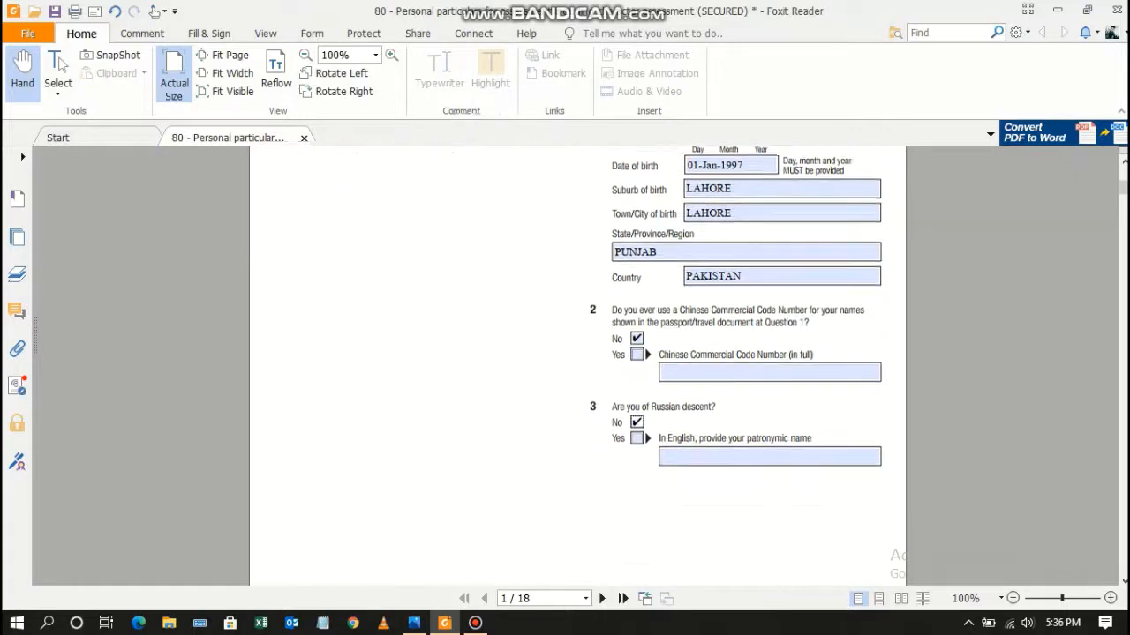
pyautogui.scroll(3, 636, 530)
# Answer No to Question 4 on other names and Question 5 on another birth date.
pyautogui.scroll(-1, 577, 365)
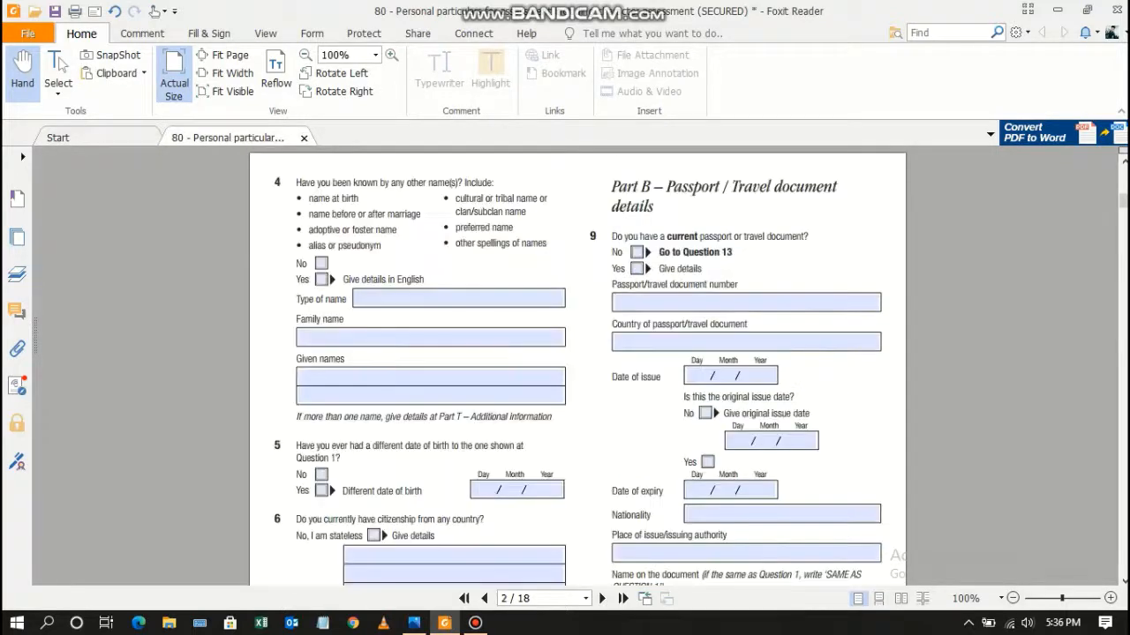
pyautogui.click(321, 263)
pyautogui.click(321, 475)
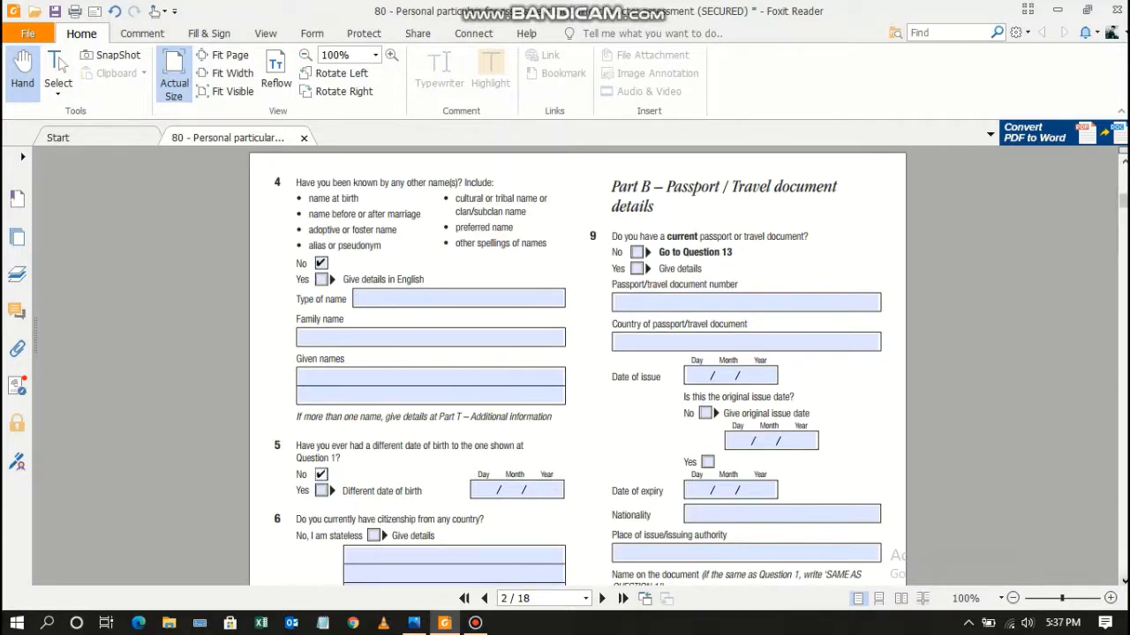
pyautogui.scroll(-4, 577, 364)
# Answer Yes to Question 6, citizenship gained by BIRTH, with the citizenship date 01/01/19.
pyautogui.press('space')
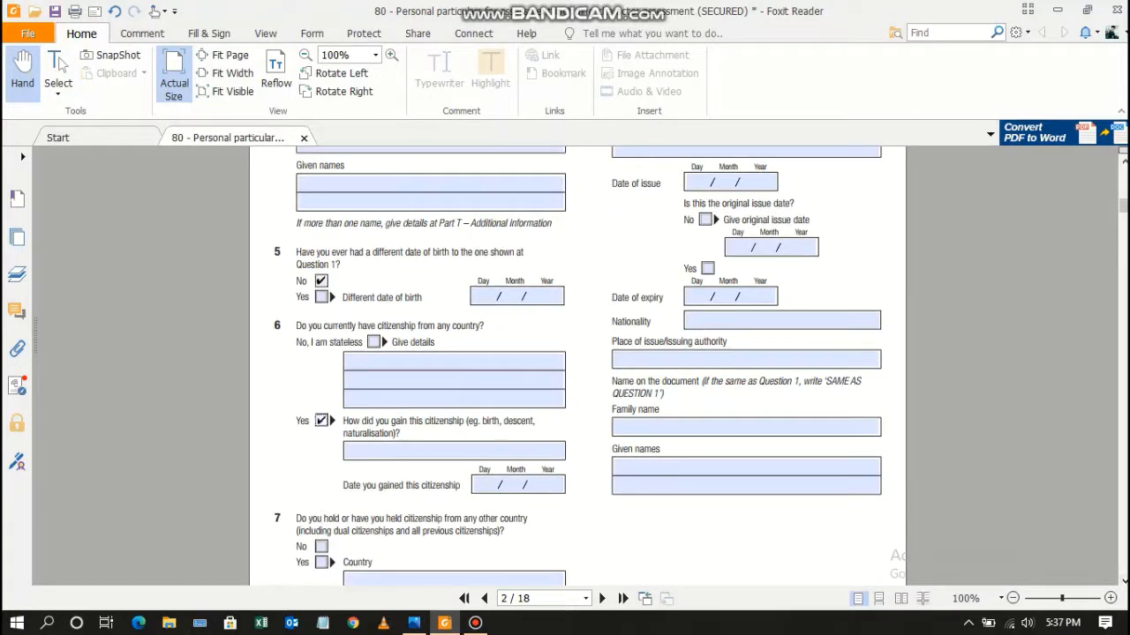
pyautogui.press('Tab')
pyautogui.write('BIRTH')
pyautogui.press('Tab')
pyautogui.write('01 01/19')
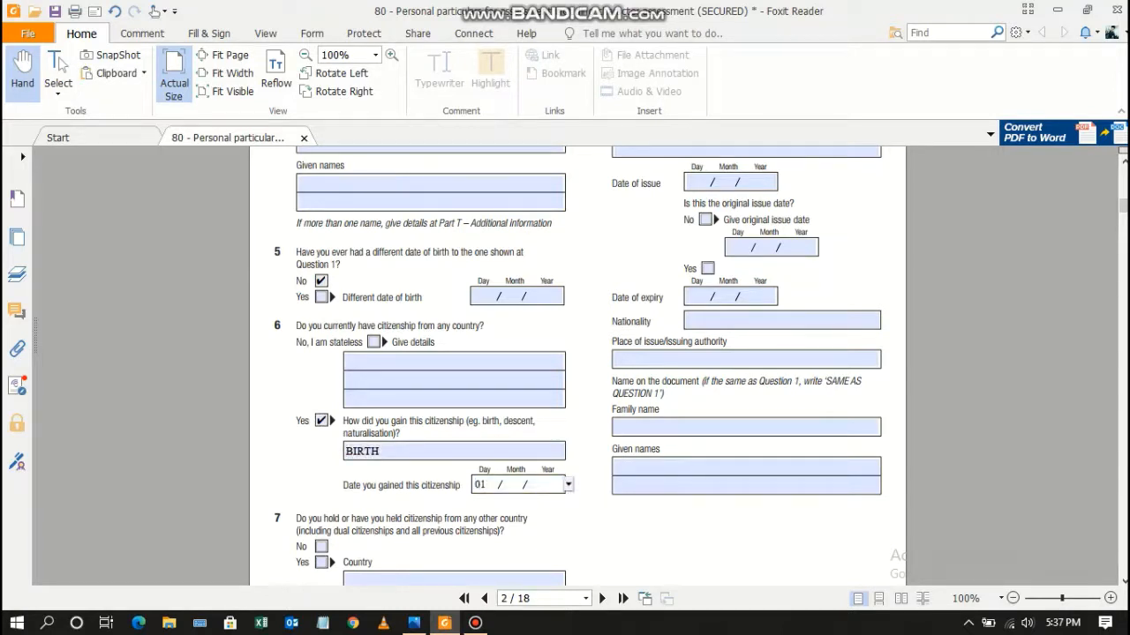
pyautogui.press('Tab')
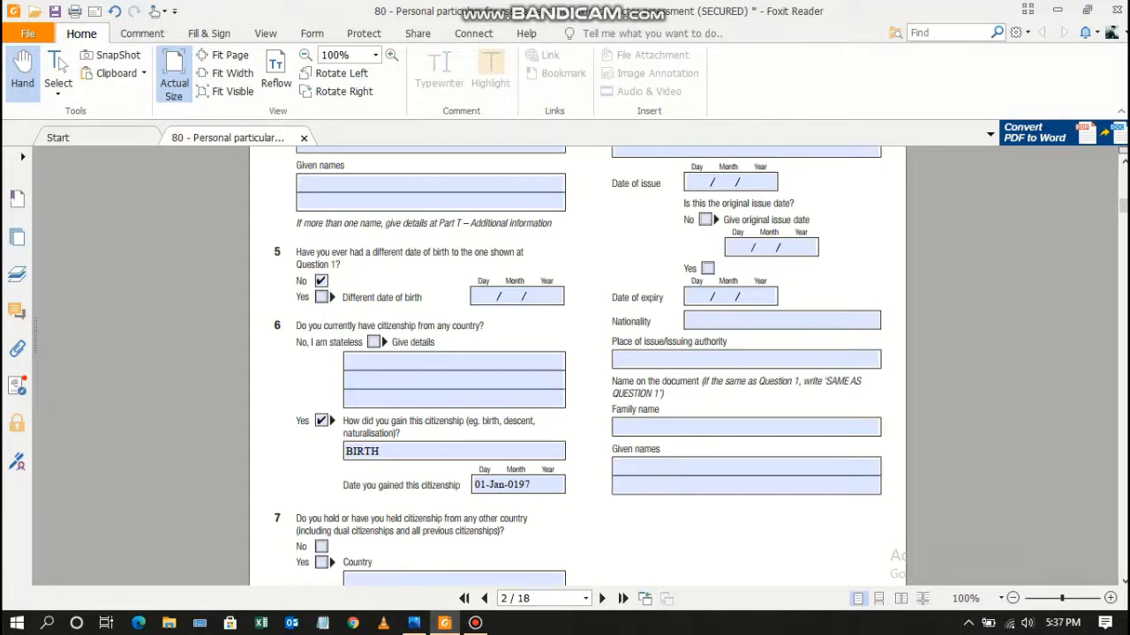
# Answer No to Question 7 on other citizenships and Question 8 on residency rights.
pyautogui.click(321, 546)
pyautogui.click(1123, 580)
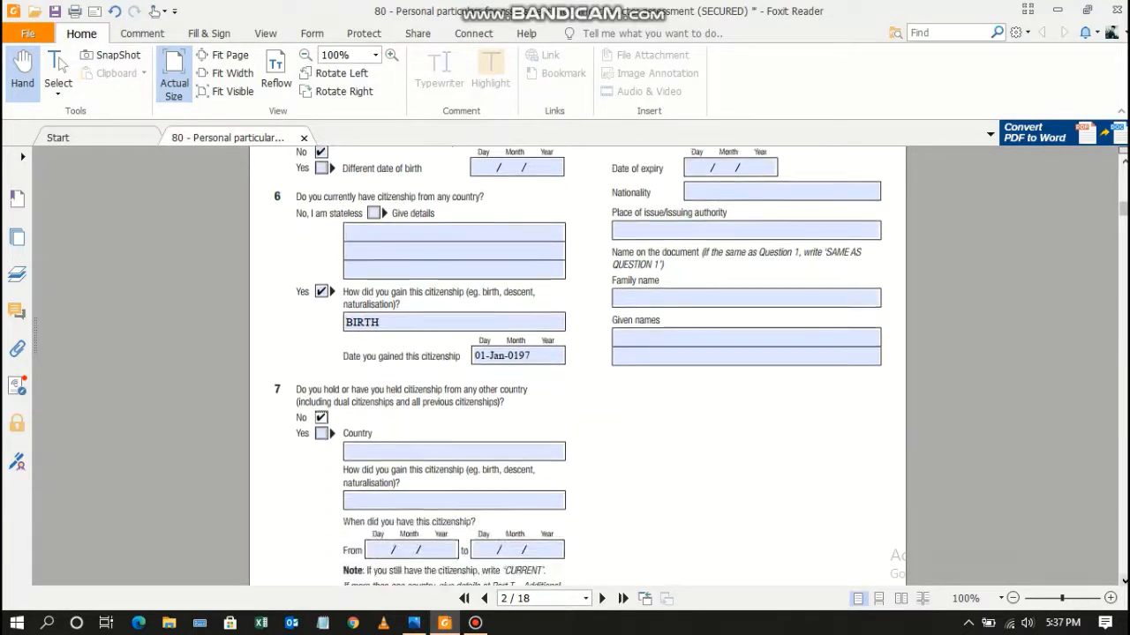
pyautogui.click(1123, 580)
pyautogui.click(1124, 580)
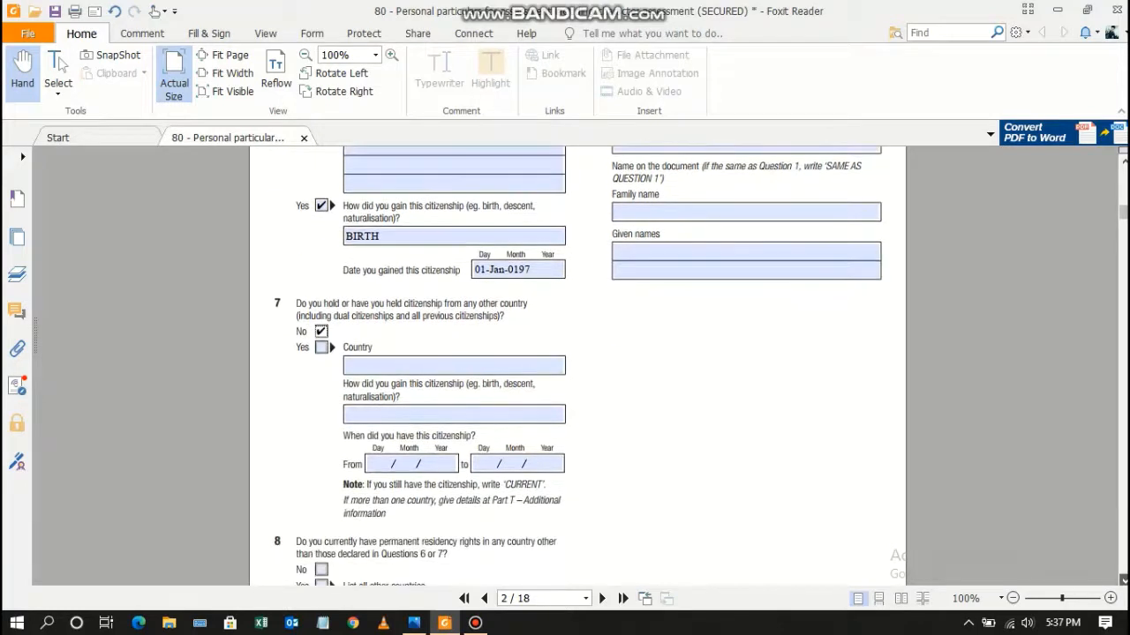
pyautogui.click(1124, 580)
pyautogui.click(1124, 580)
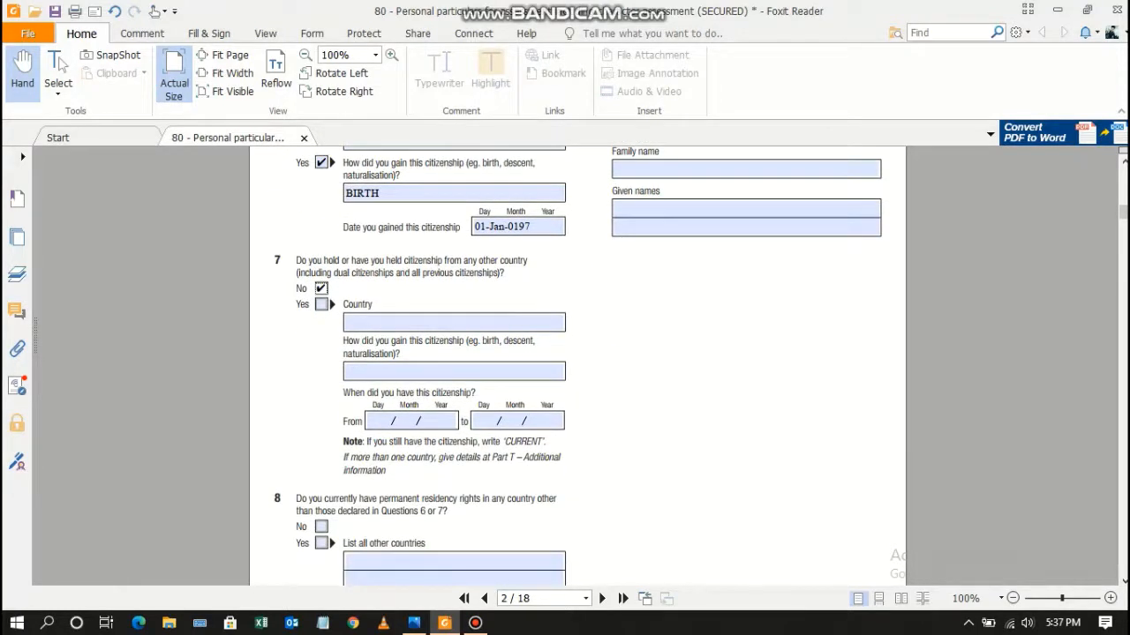
pyautogui.click(321, 527)
pyautogui.click(1123, 580)
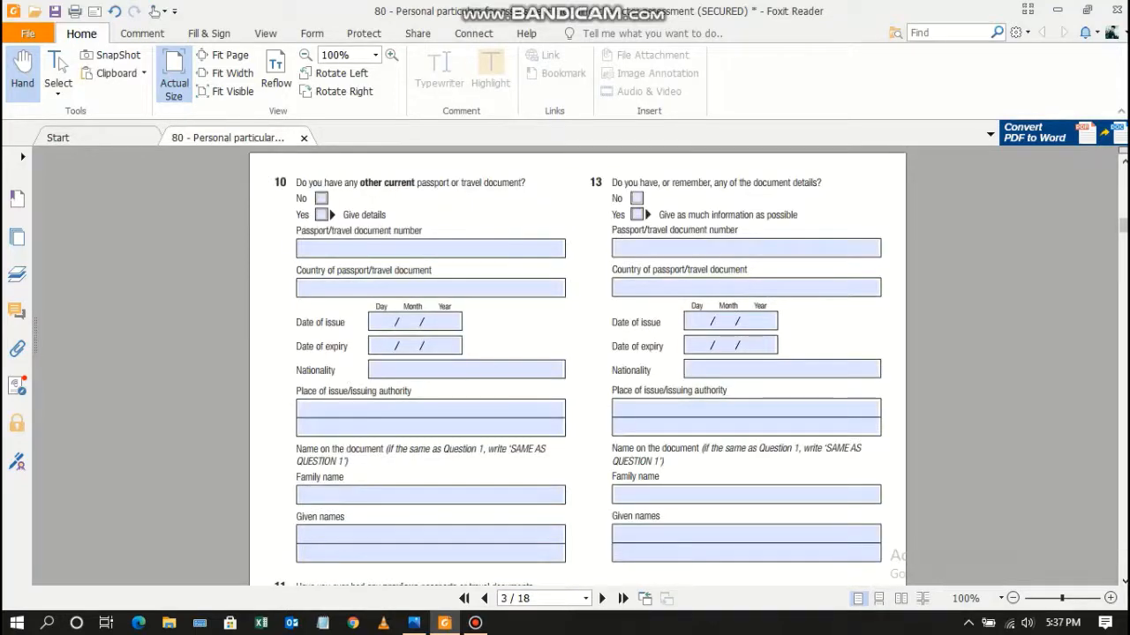
pyautogui.scroll(5, 578, 366)
pyautogui.scroll(8, 577, 366)
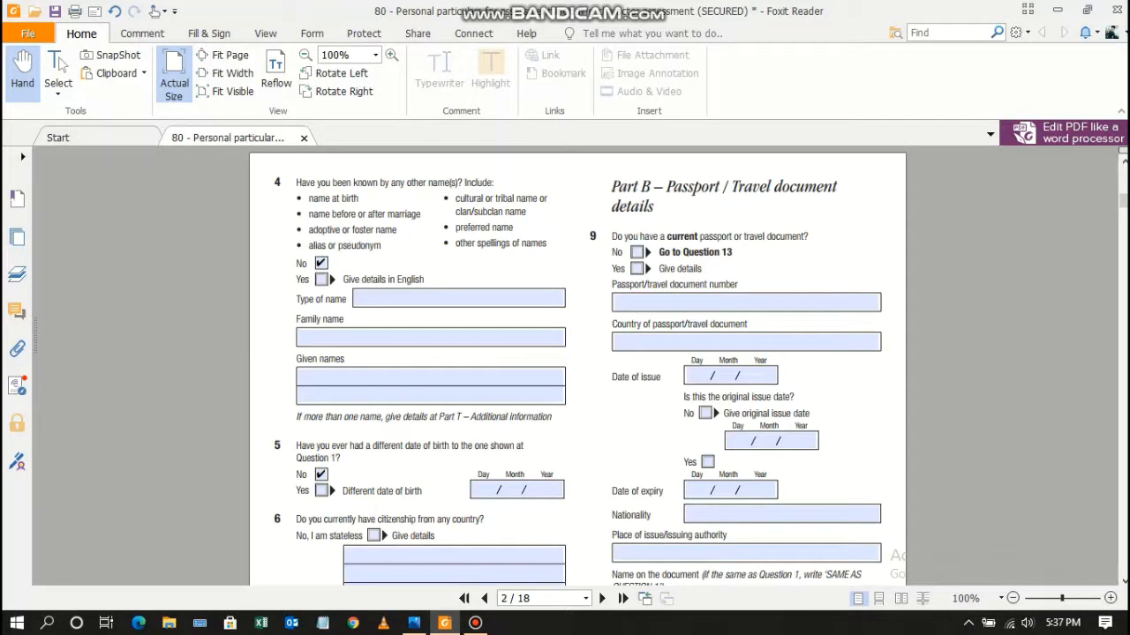
# Answer Yes to having a passport and enter its number, country PAKISTAN and issue date 01-Jan-2019.
pyautogui.click(637, 269)
pyautogui.click(746, 303)
pyautogui.write('LR1234567')
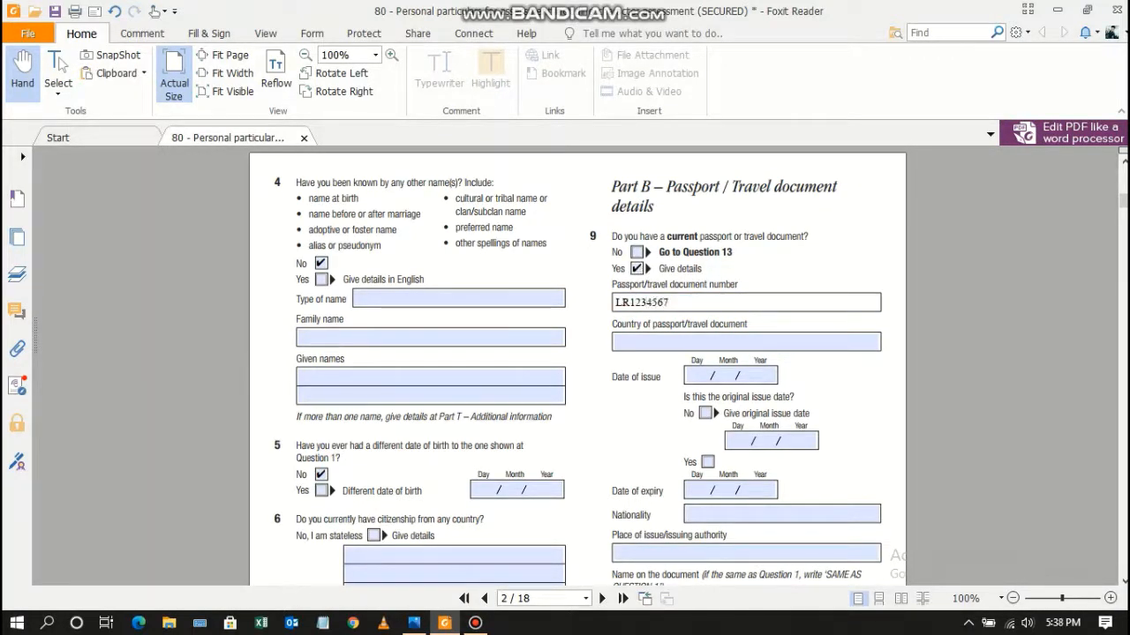
pyautogui.click(746, 342)
pyautogui.write('PAKISTAN')
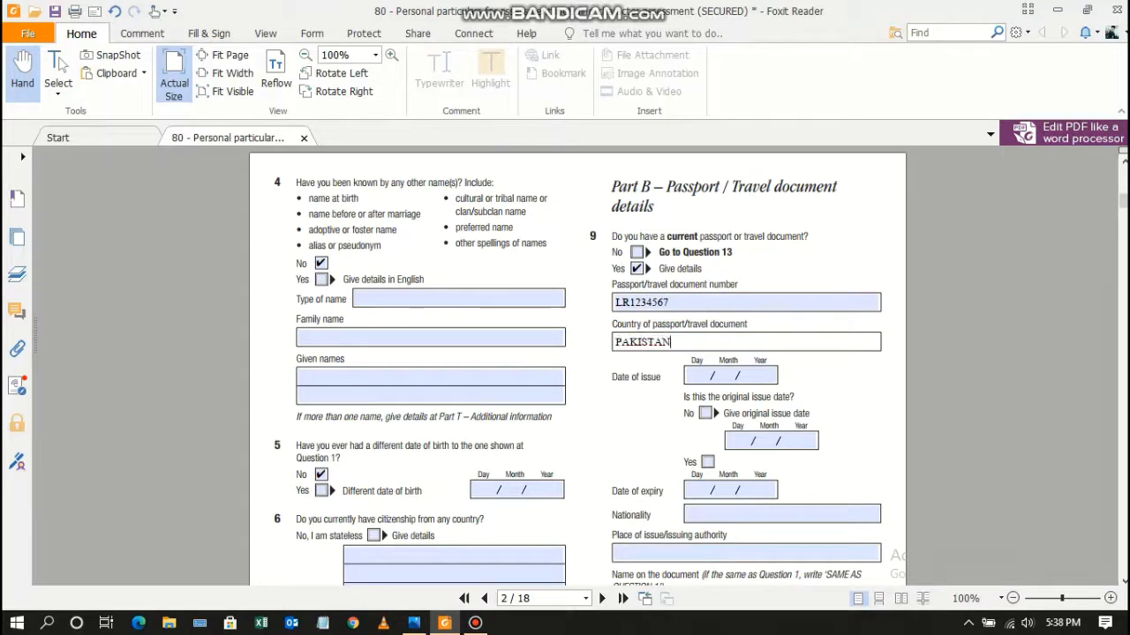
pyautogui.press('Tab')
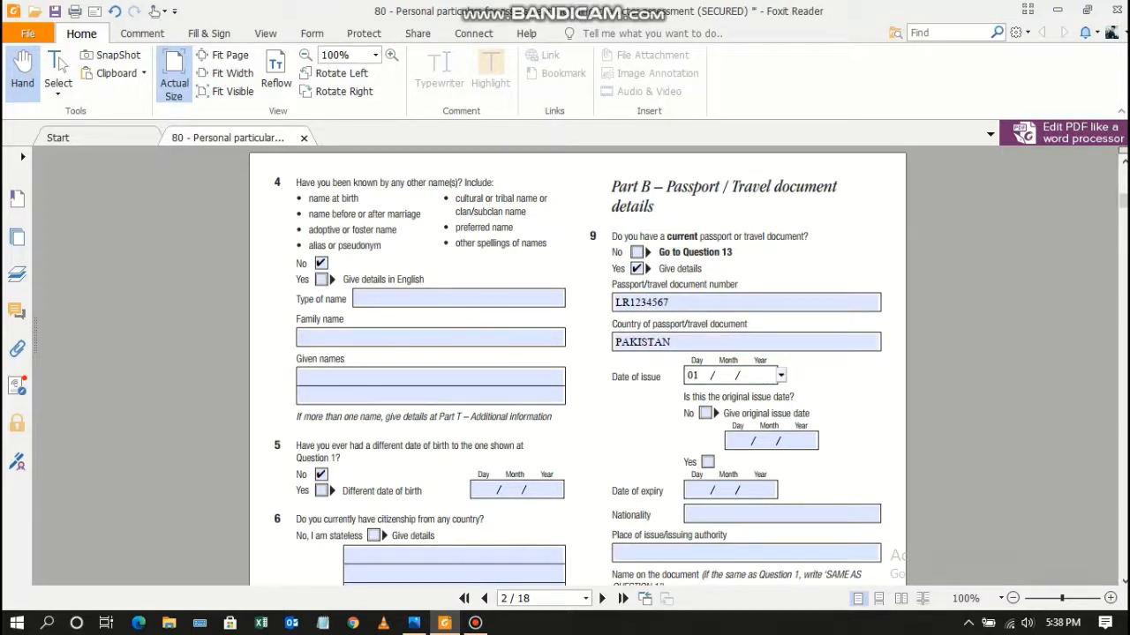
pyautogui.write('01 01 2019')
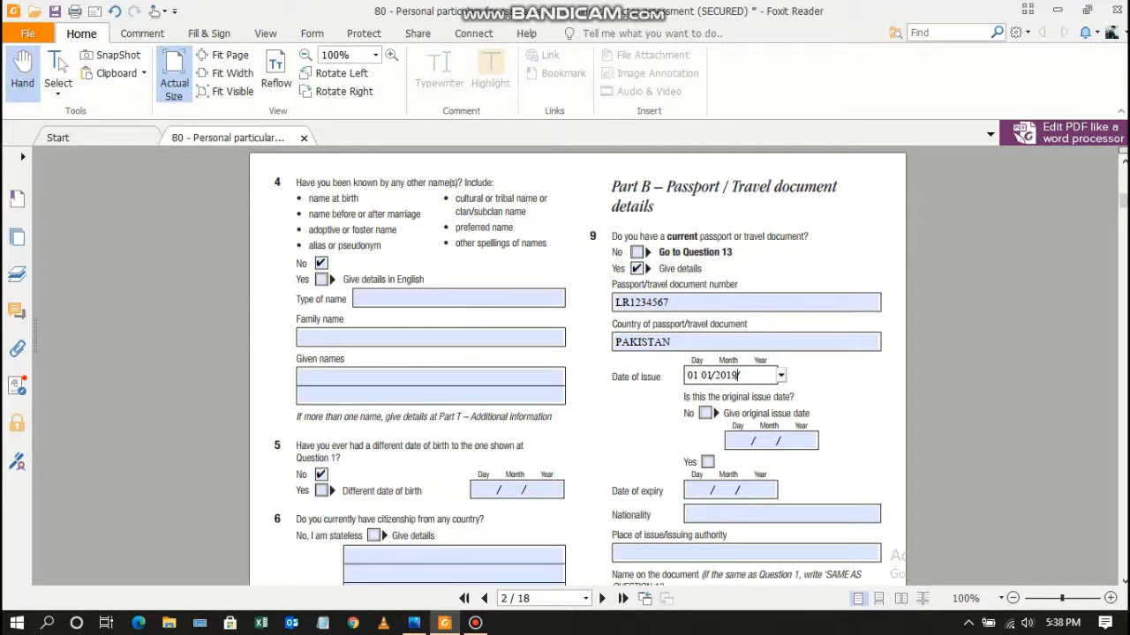
# Confirm the original issue date, set expiry 01-Jan-2024, and enter PAKISTAN as nationality and place of issue.
pyautogui.click(707, 462)
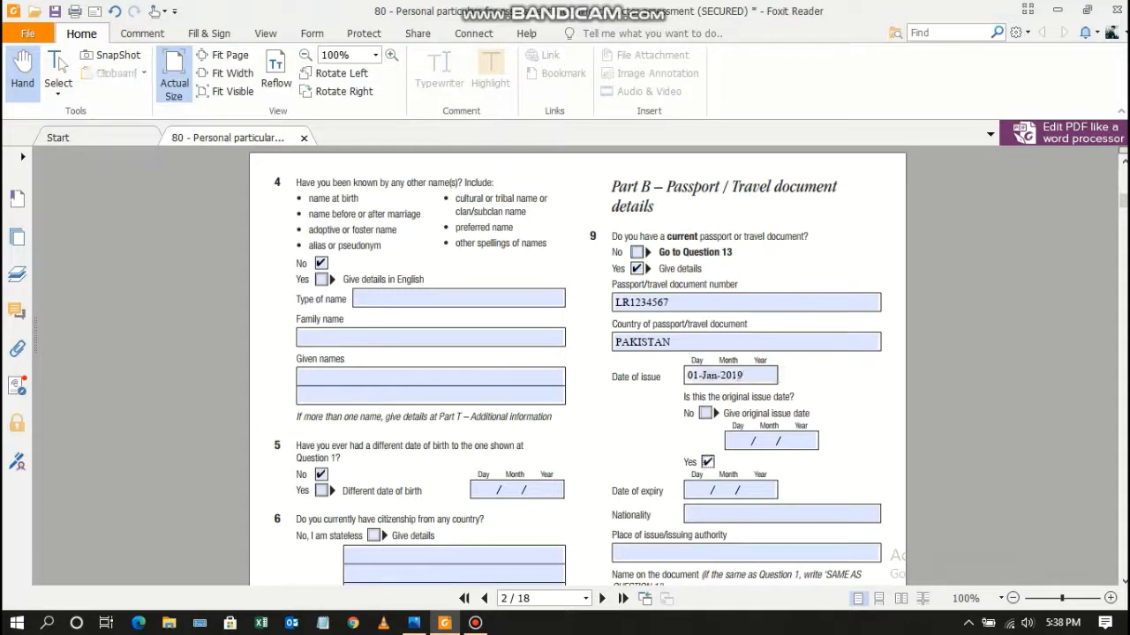
pyautogui.click(717, 490)
pyautogui.write('01')
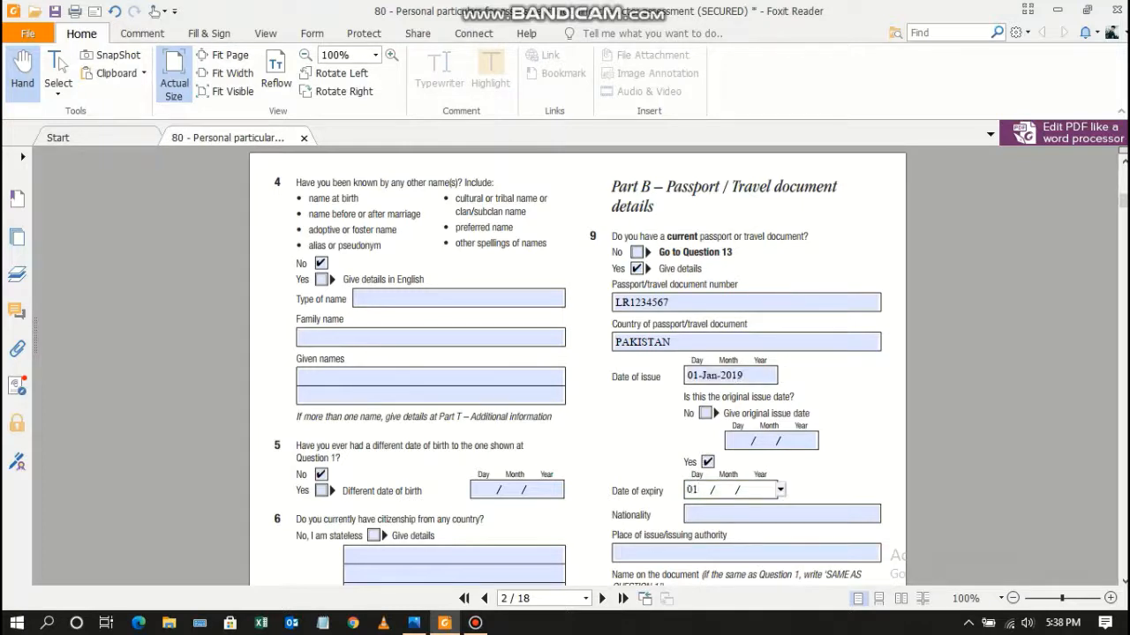
pyautogui.write(' 01 2024')
pyautogui.press('Tab')
pyautogui.write('PAKISTAN')
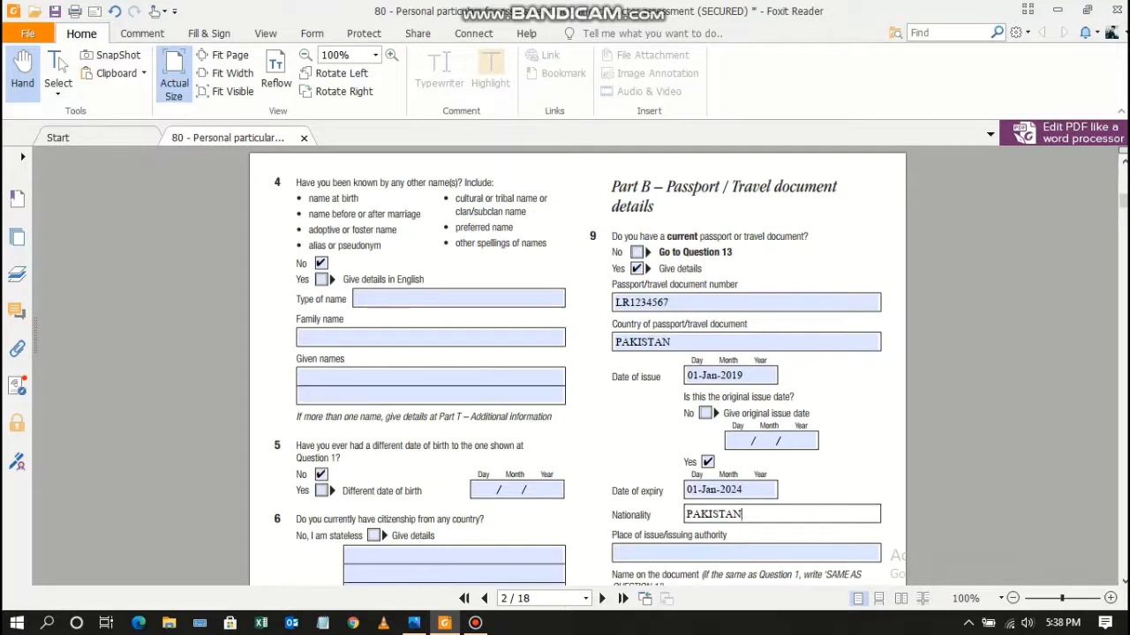
pyautogui.press('Tab')
pyautogui.write('PAKISTAN')
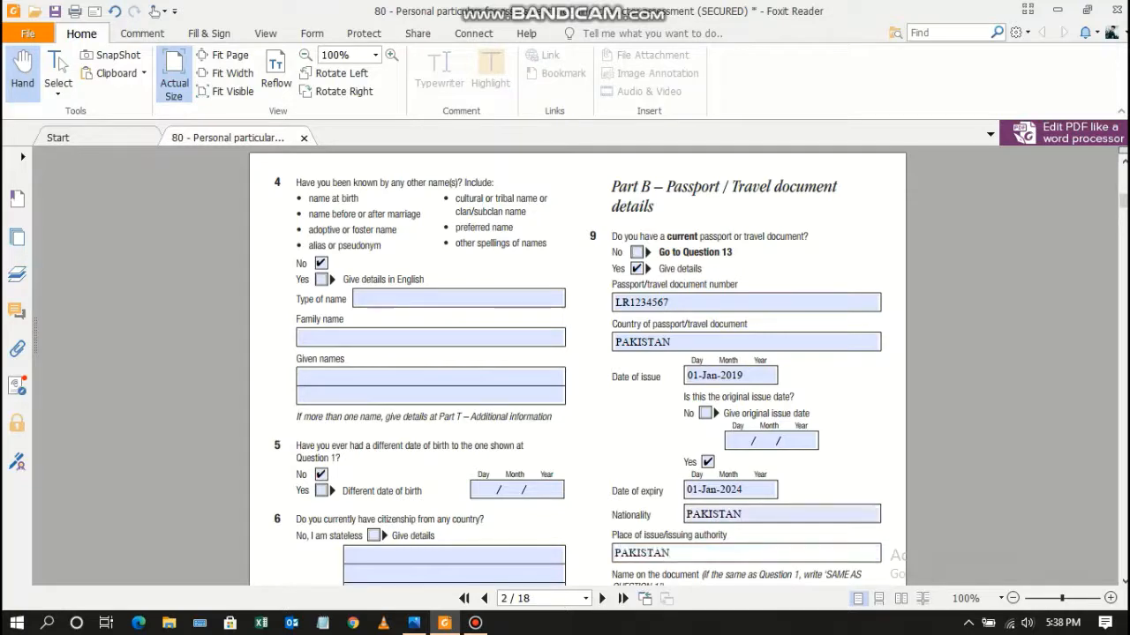
# Enter SAME AS QUESTION 1 in both passport name fields.
pyautogui.scroll(-5, 578, 366)
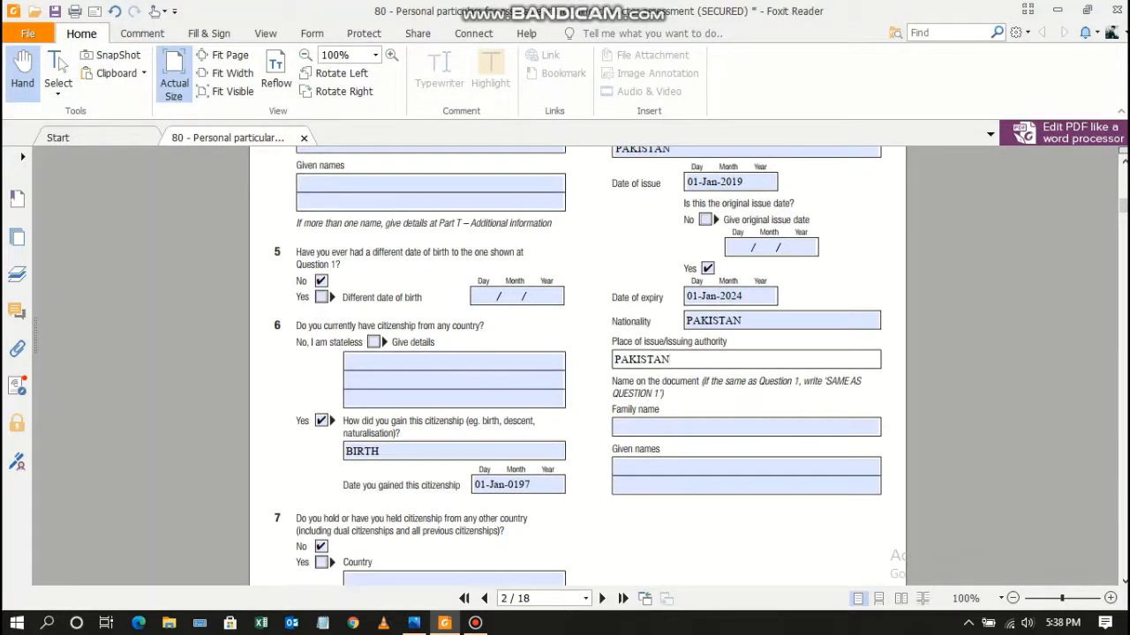
pyautogui.press('Tab')
pyautogui.write('SAME ')
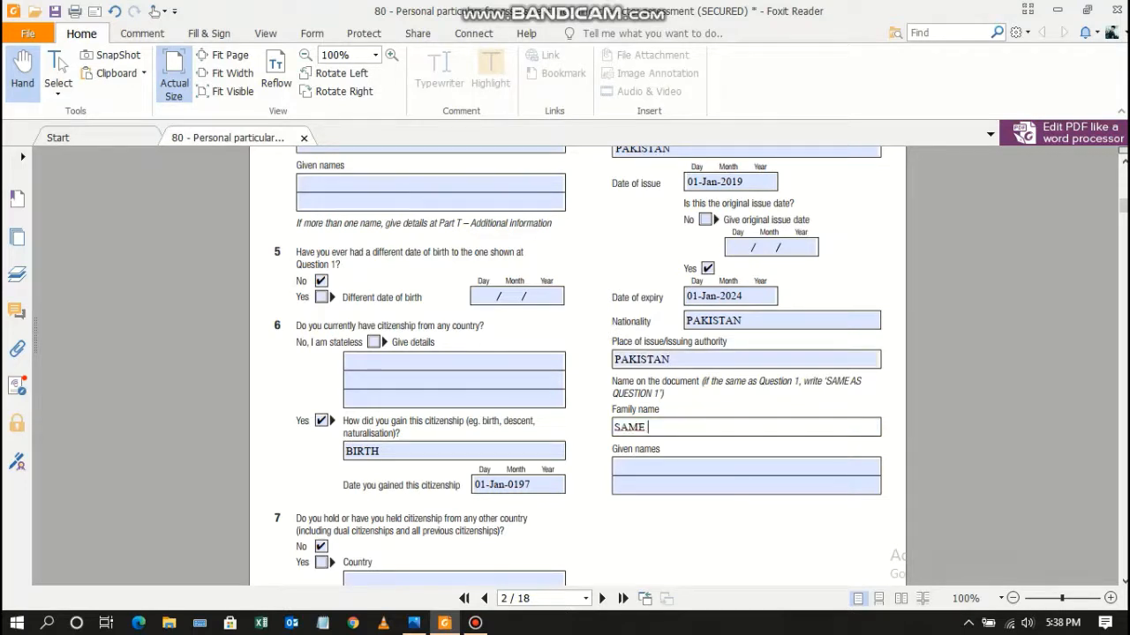
pyautogui.write('AS QUESTION 1')
pyautogui.press('Tab')
pyautogui.write('SAME AS Q')
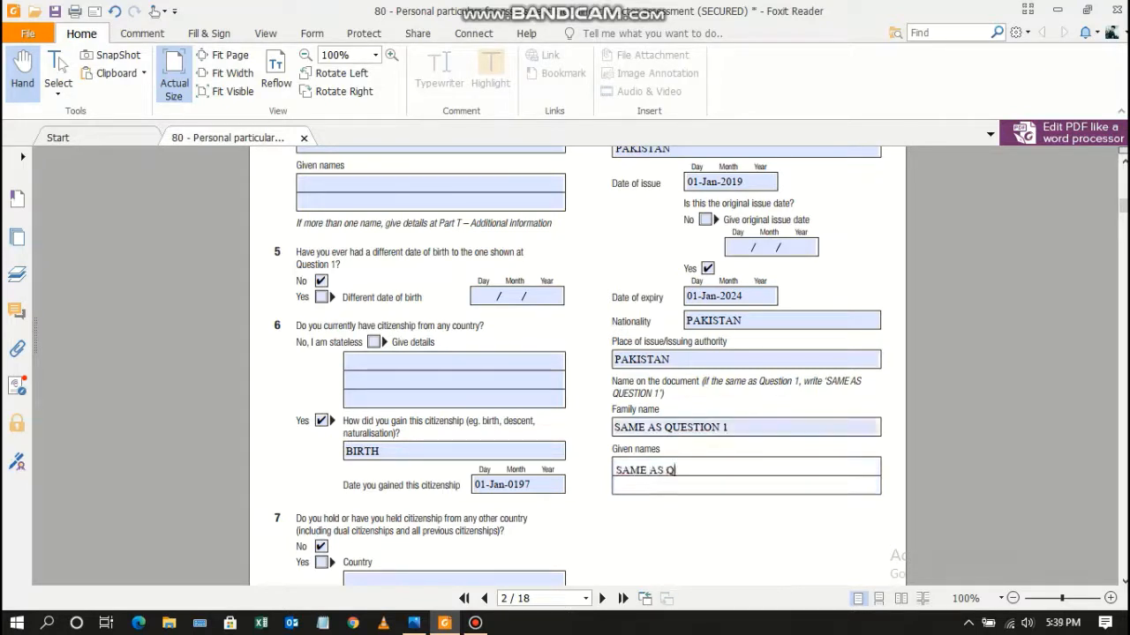
pyautogui.write('UESTION 1')
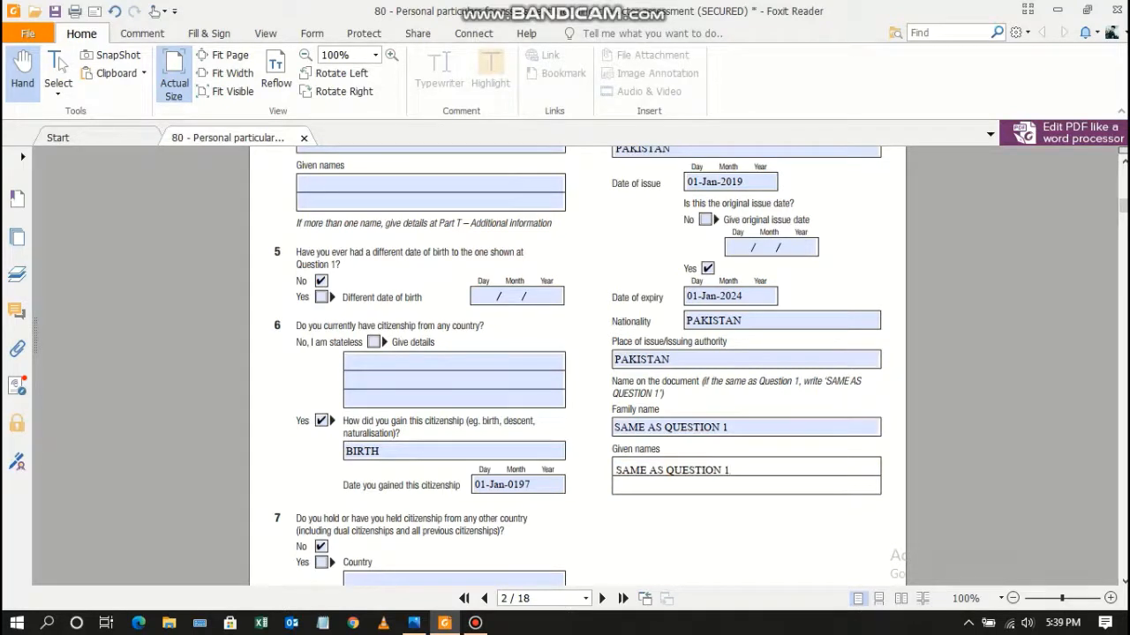
pyautogui.scroll(-6, 578, 362)
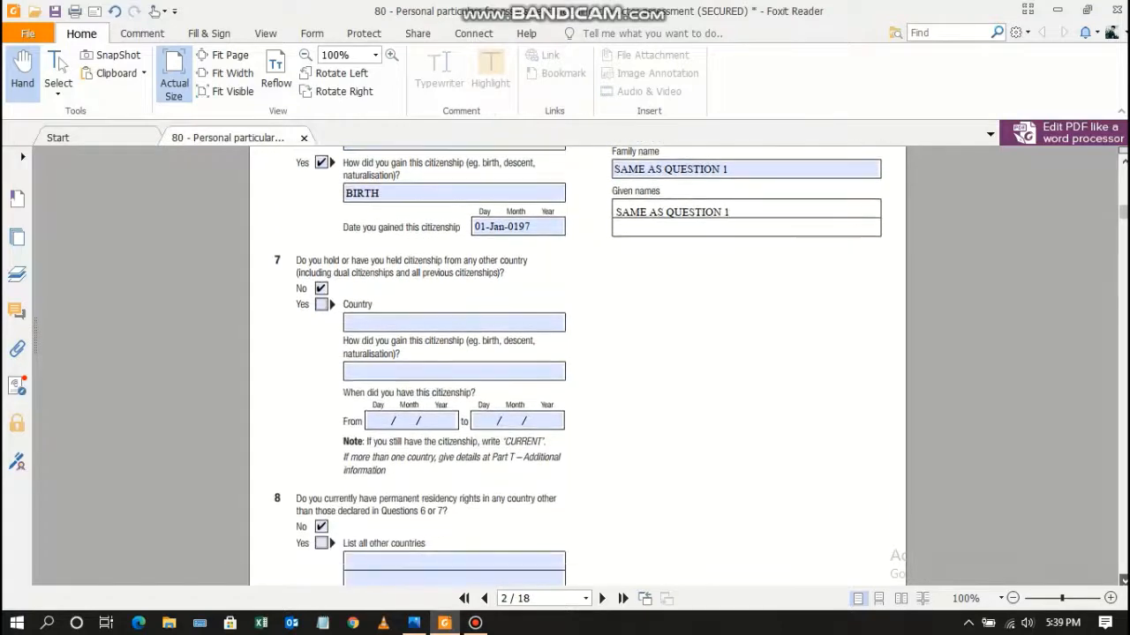
pyautogui.scroll(-5, 579, 362)
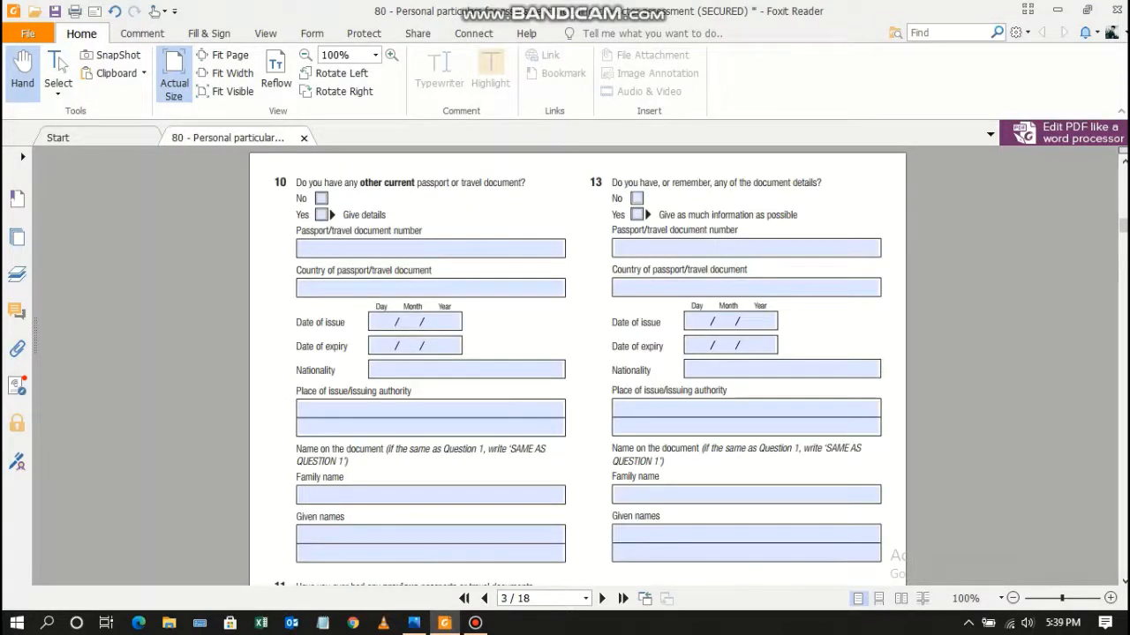
# Answer No to Question 10 and Question 11 on previous passports.
pyautogui.click(321, 199)
pyautogui.scroll(-5, 578, 362)
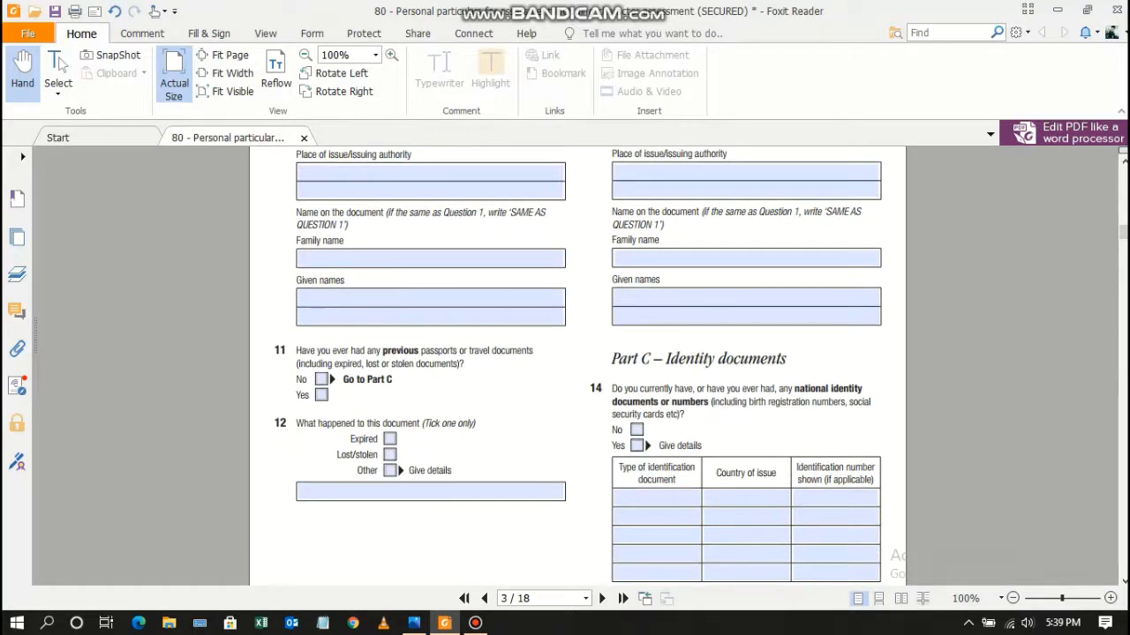
pyautogui.click(322, 380)
# Answer Yes to Question 14 and list a CNIC from PAKISTAN with its identification number.
pyautogui.click(636, 446)
pyautogui.click(657, 497)
pyautogui.write('CNIC')
pyautogui.click(747, 498)
pyautogui.write('PAKIST')
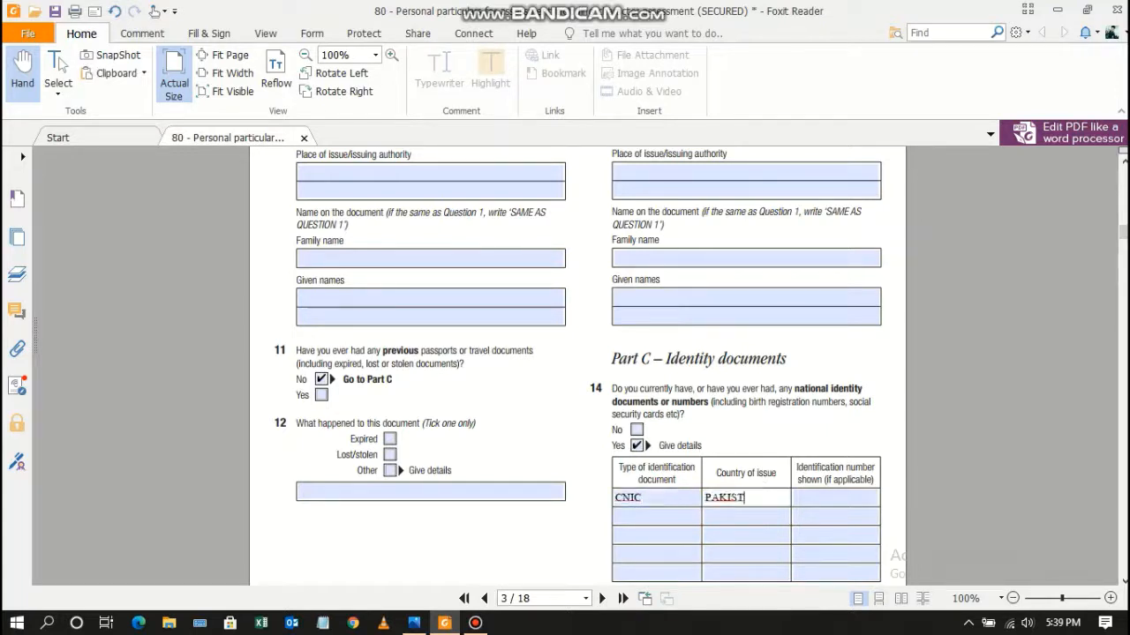
pyautogui.write('AN')
pyautogui.click(835, 498)
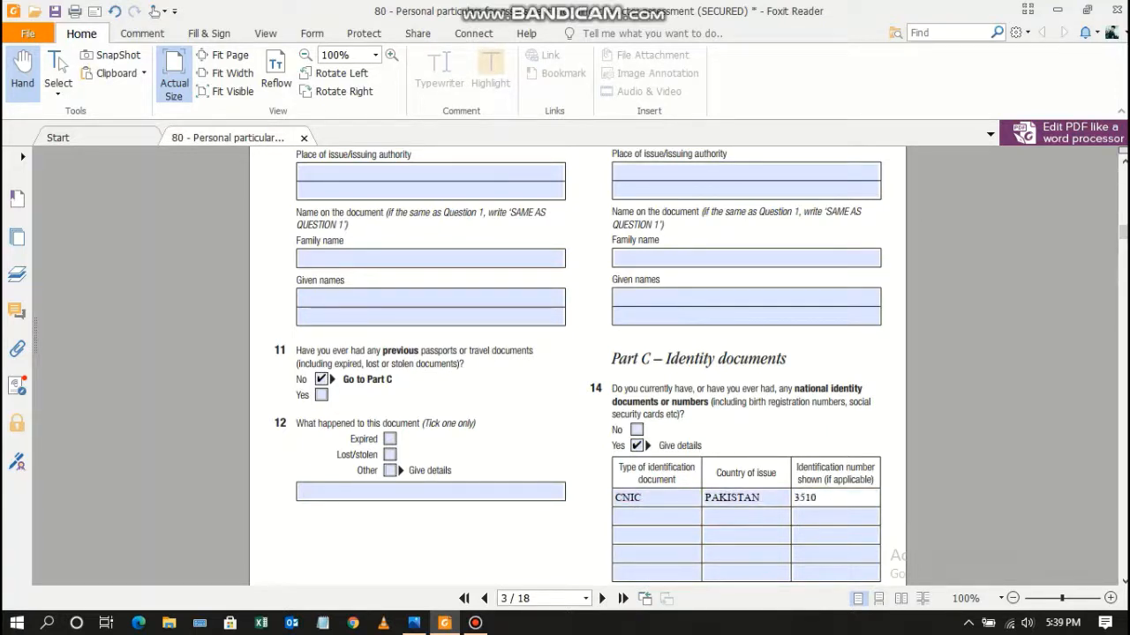
pyautogui.scroll(-10, 578, 353)
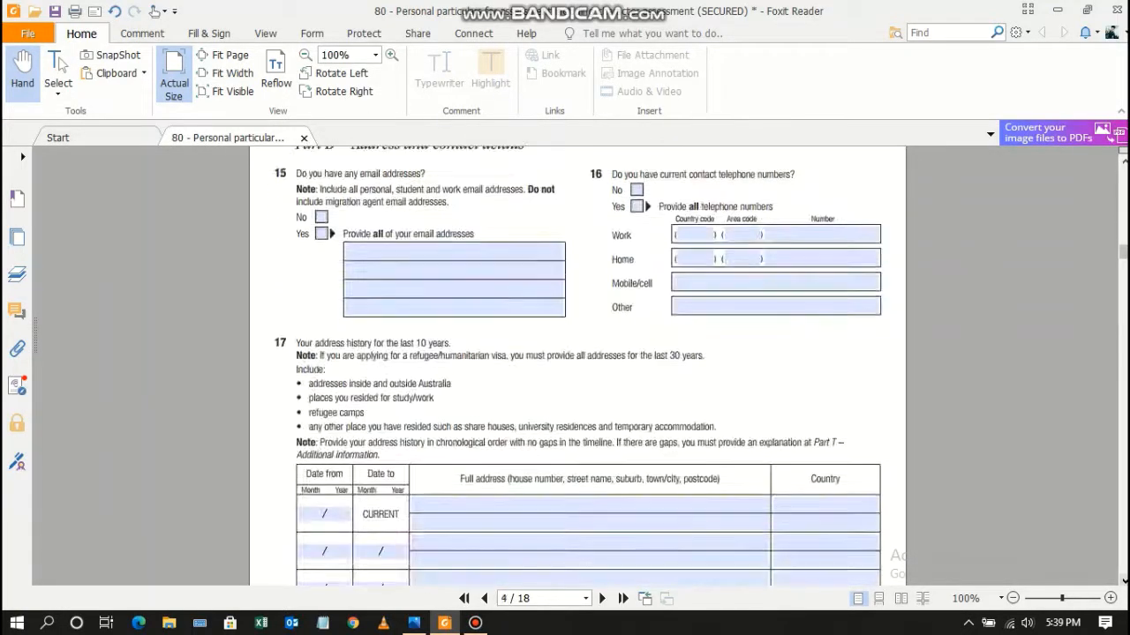
# Answer Yes to Question 15 and enter the applicant's Gmail e-mail address.
pyautogui.scroll(1, 578, 365)
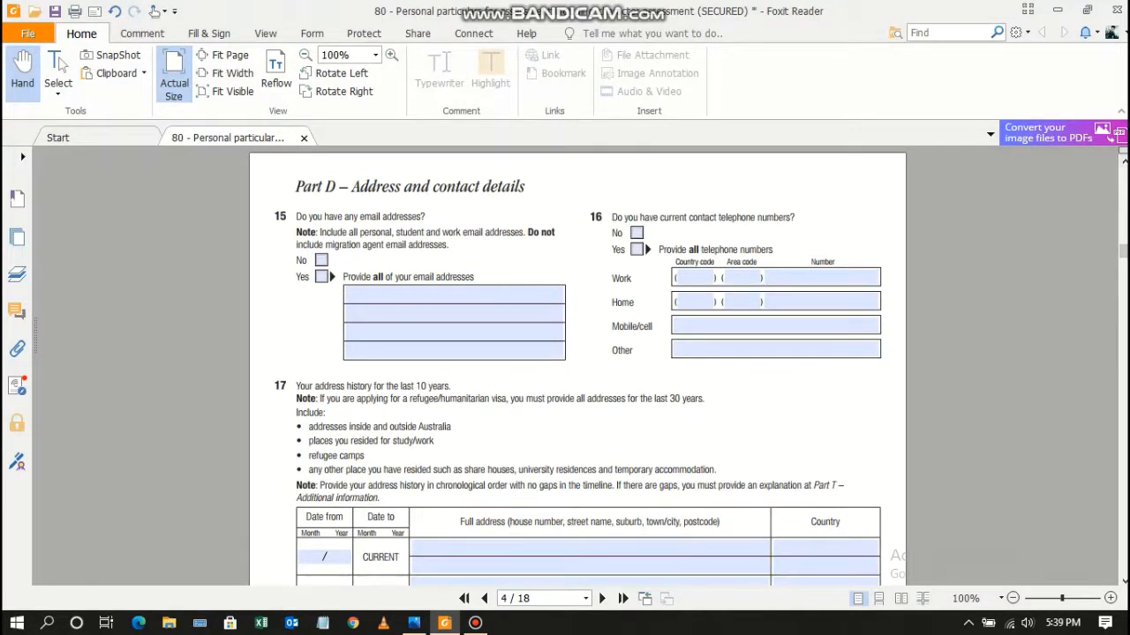
pyautogui.click(322, 276)
pyautogui.click(388, 295)
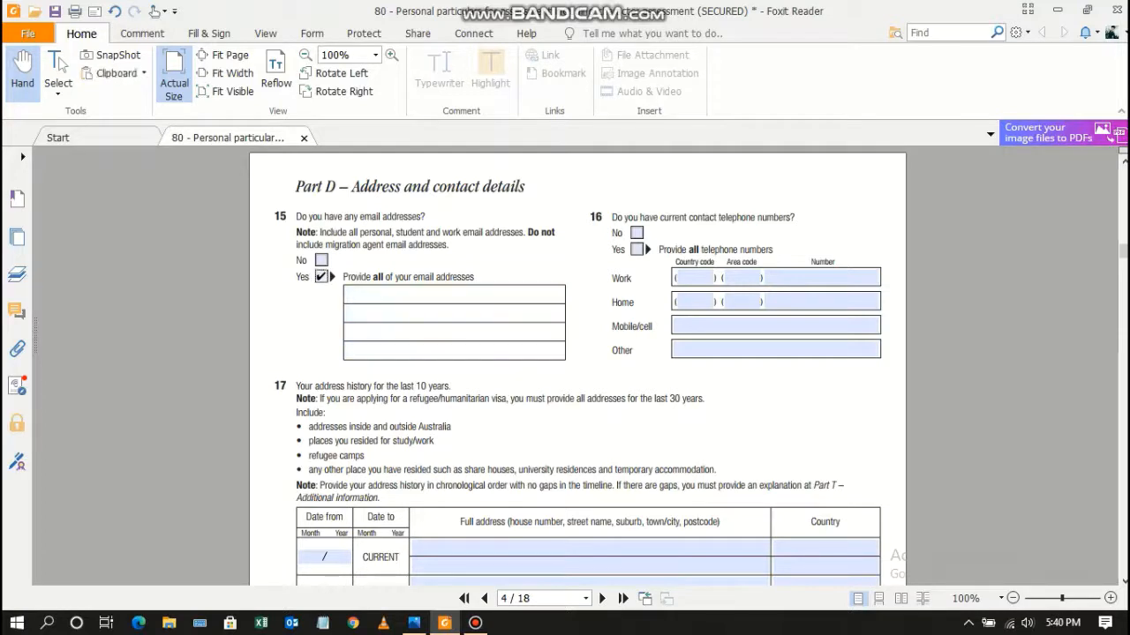
pyautogui.write('XYZ@GMAIL.COM')
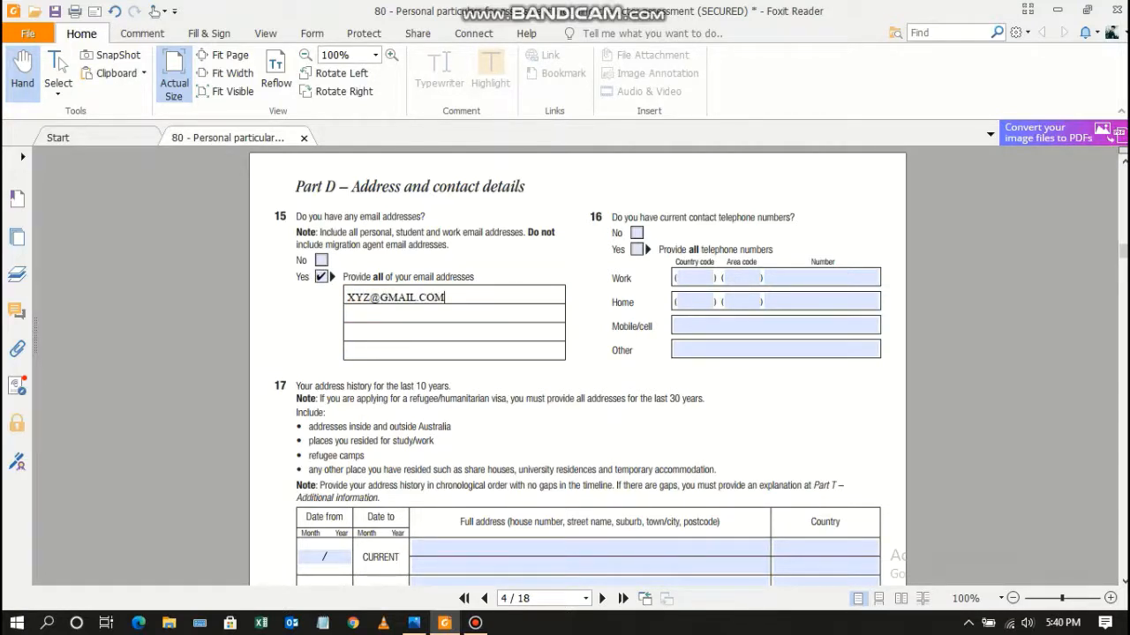
# Answer Yes to Question 16 and enter the applicant's mobile number.
pyautogui.click(637, 250)
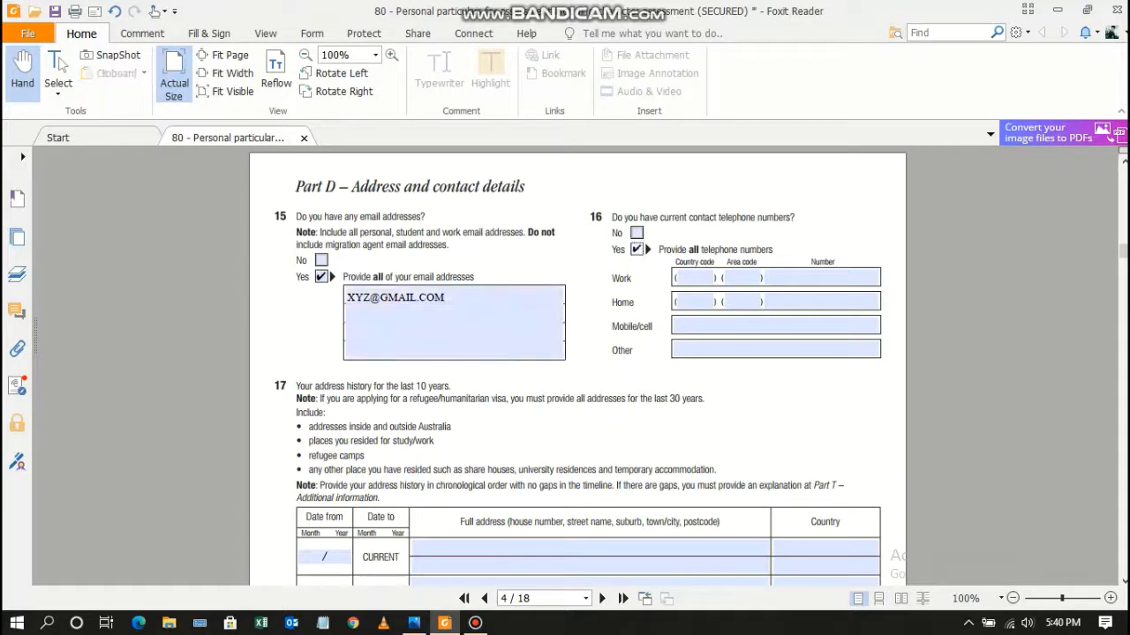
pyautogui.click(723, 326)
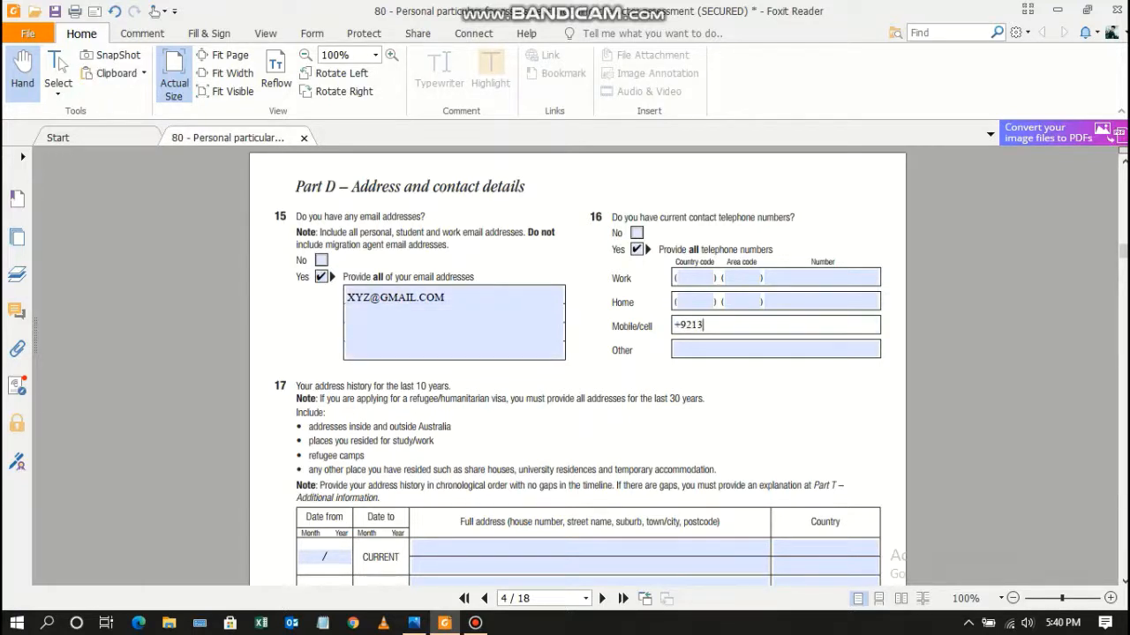
pyautogui.moveTo(296, 387); pyautogui.dragTo(447, 387)
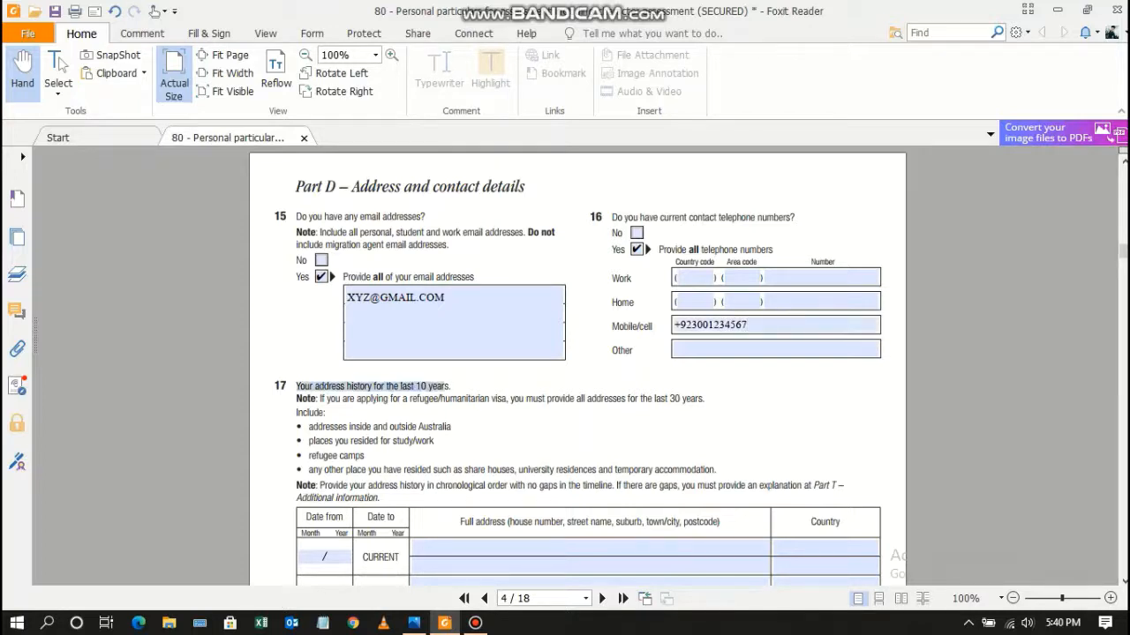
pyautogui.click(472, 389)
# Enter 012010 (Jan-2010) as the Date from of Question 17's first address row.
pyautogui.scroll(-4, 583, 371)
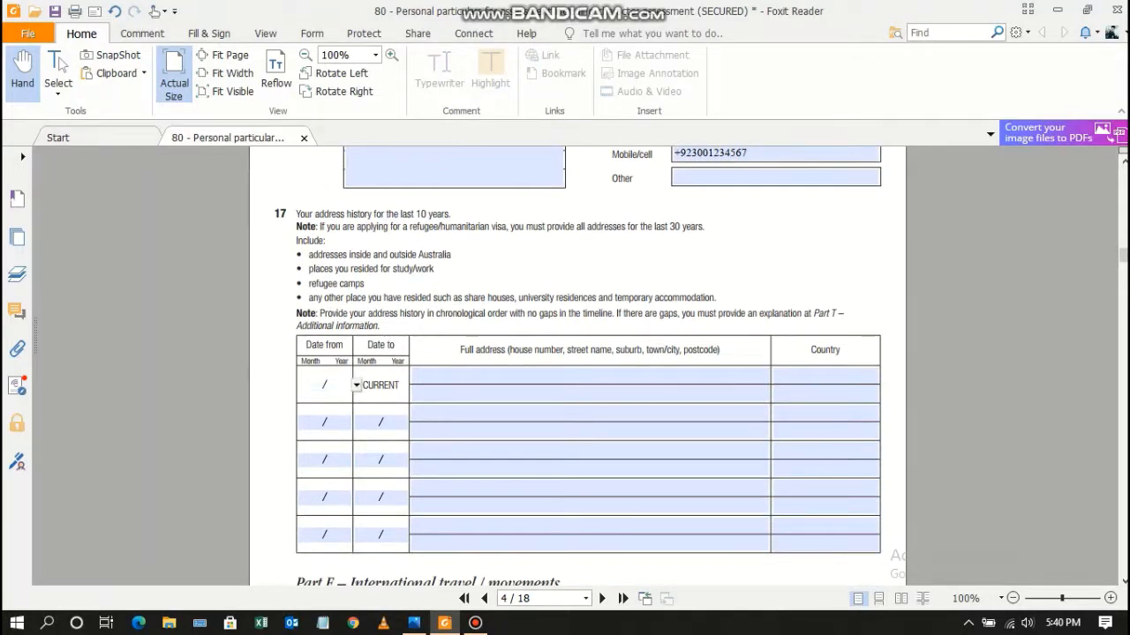
pyautogui.click(324, 385)
pyautogui.write('012010')
pyautogui.press('Return')
pyautogui.press('Return')
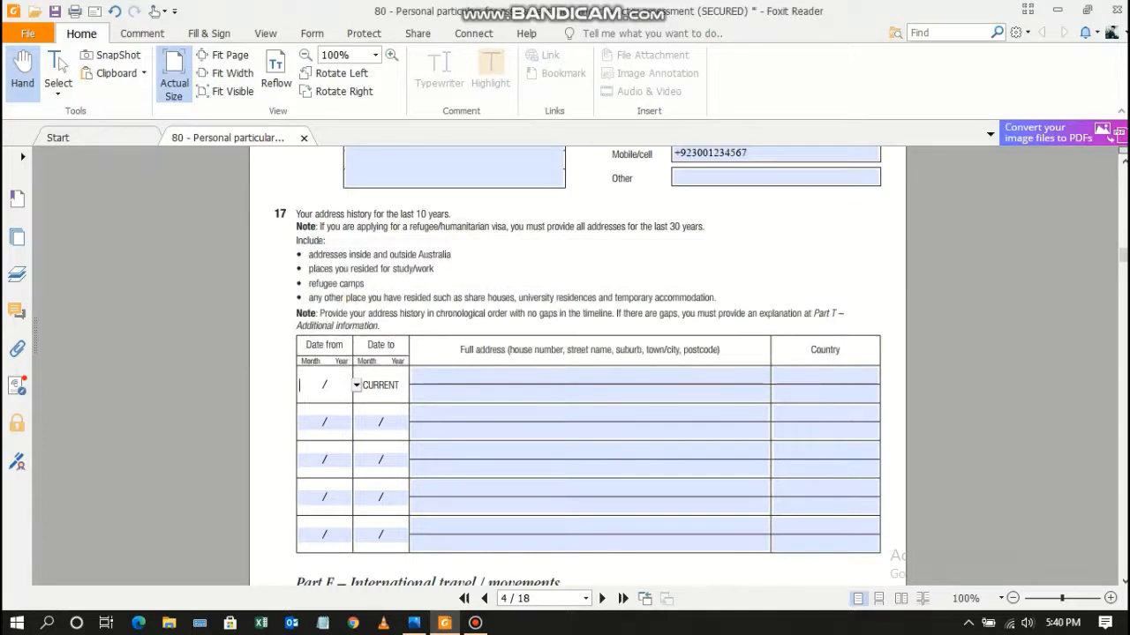
pyautogui.write('0101/20')
pyautogui.press('BackSpace')
pyautogui.press('BackSpace')
pyautogui.press('BackSpace')
pyautogui.press('BackSpace')
pyautogui.press('BackSpace')
pyautogui.press('BackSpace')
pyautogui.press('BackSpace')
pyautogui.press('BackSpace')
pyautogui.write('012010')
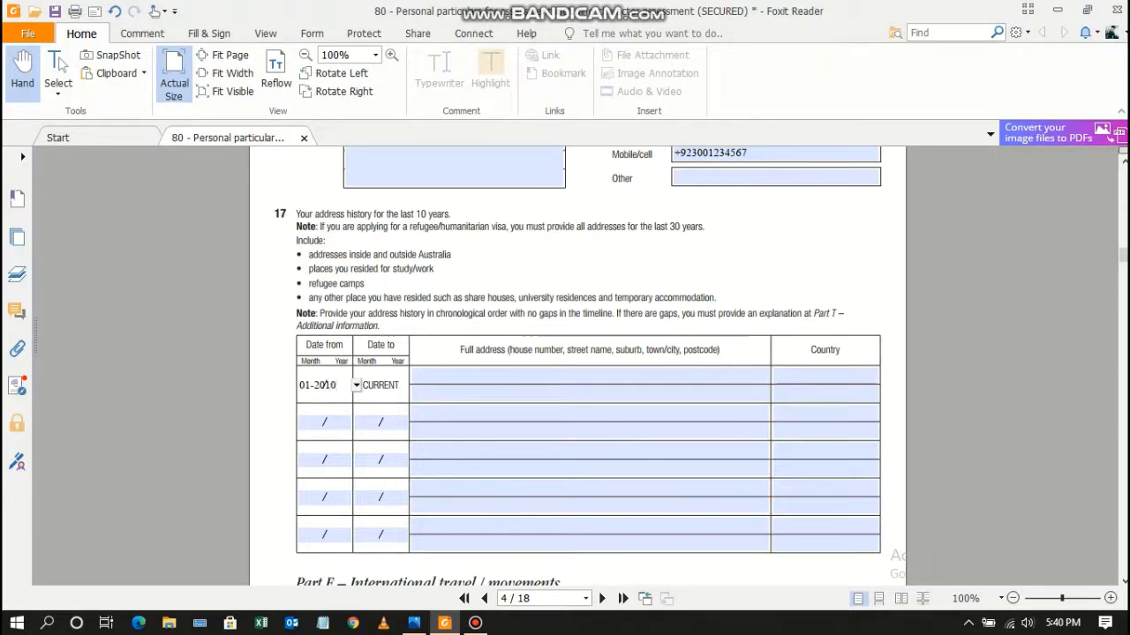
pyautogui.press('Tab')
# Enter the applicant's home address and PAKISTAN as the country.
pyautogui.write('CAN')
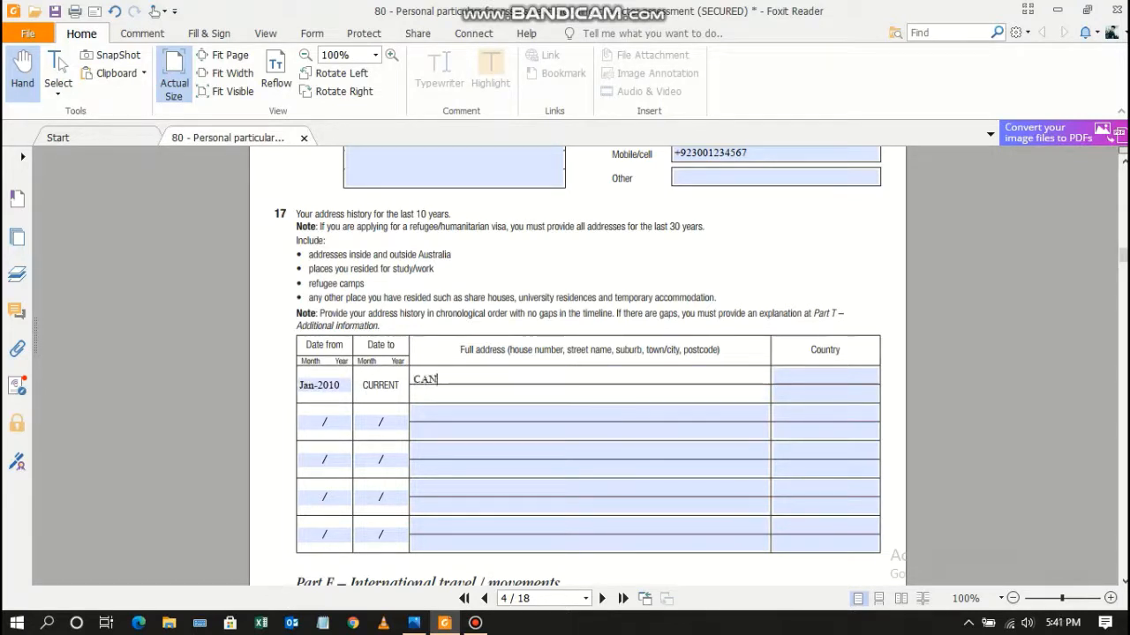
pyautogui.write('T AREA, LAJORE')
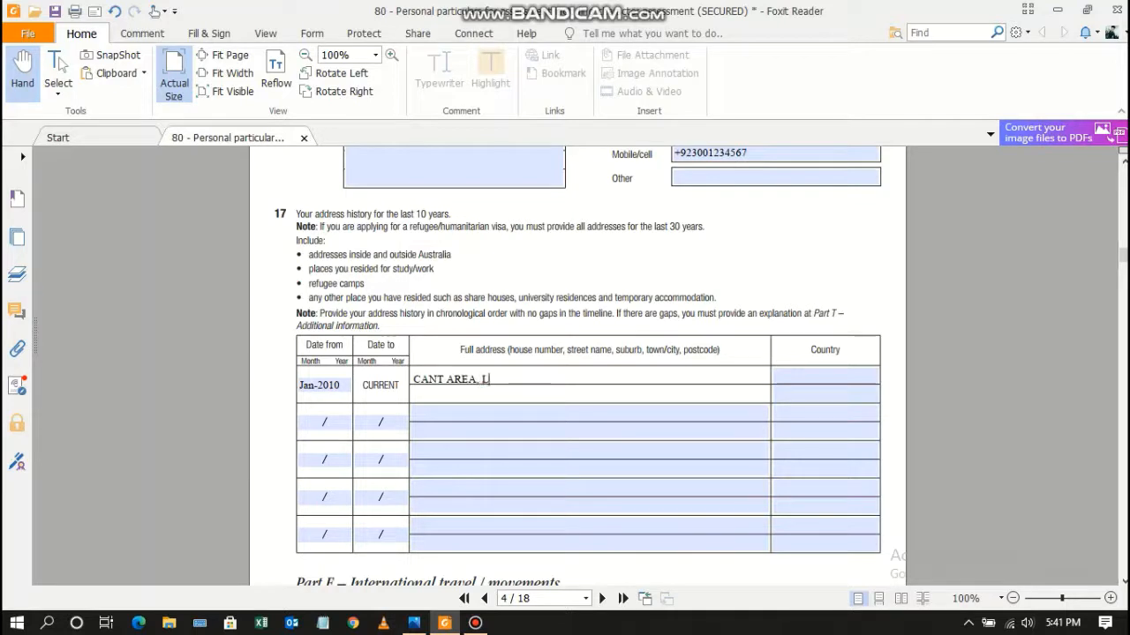
pyautogui.press('BackSpace')
pyautogui.press('BackSpace')
pyautogui.press('BackSpace')
pyautogui.press('BackSpace')
pyautogui.write('HORE 54500')
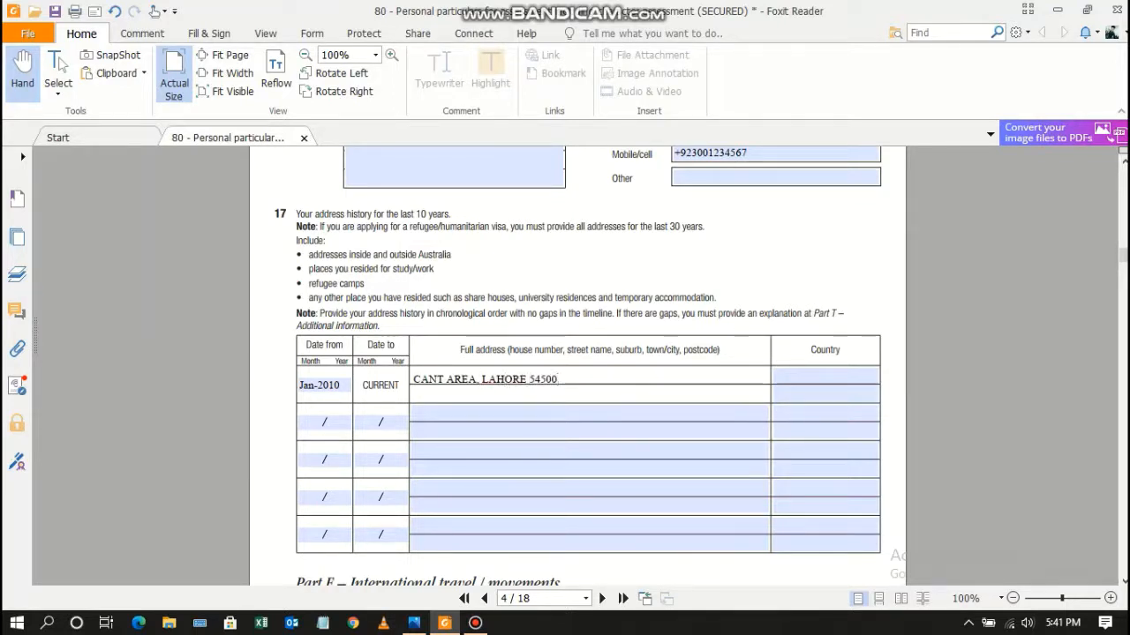
pyautogui.press('Tab')
pyautogui.write('PAKISTAN')
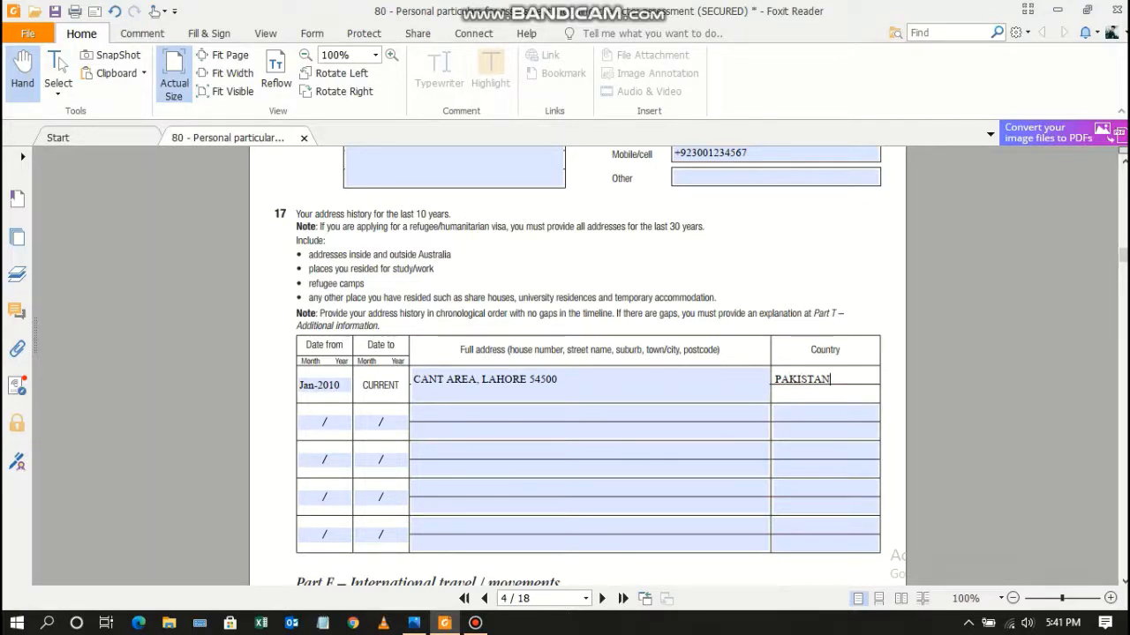
# Tick No for Question 18 on overseas travel and scroll to Question 19's employment table.
pyautogui.scroll(-6, 582, 366)
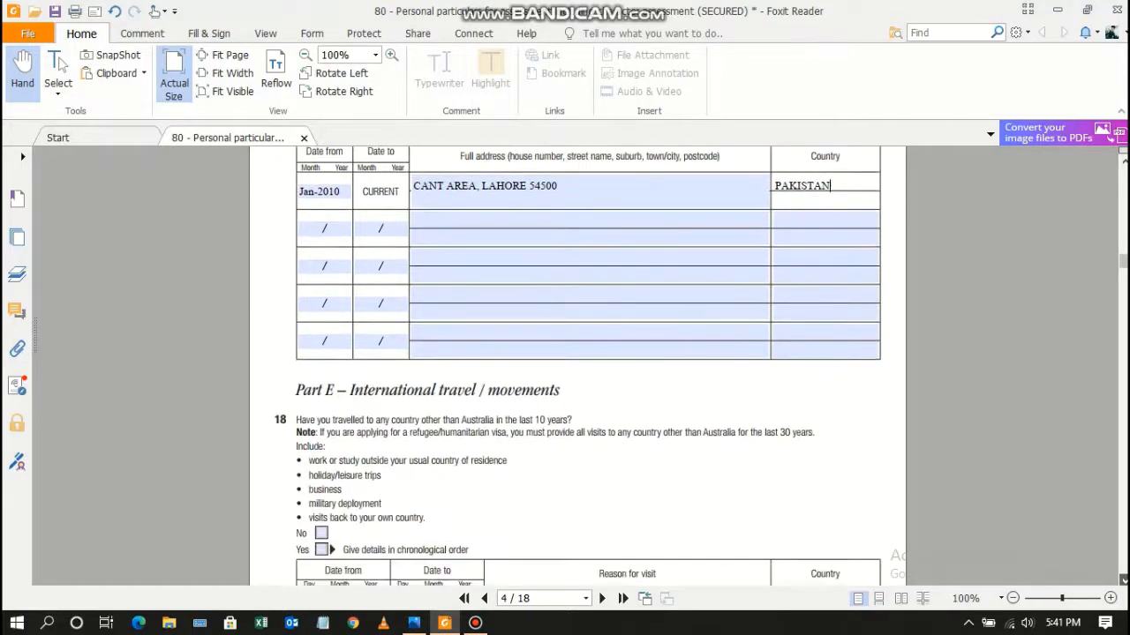
pyautogui.scroll(-2, 582, 367)
pyautogui.scroll(2, 582, 367)
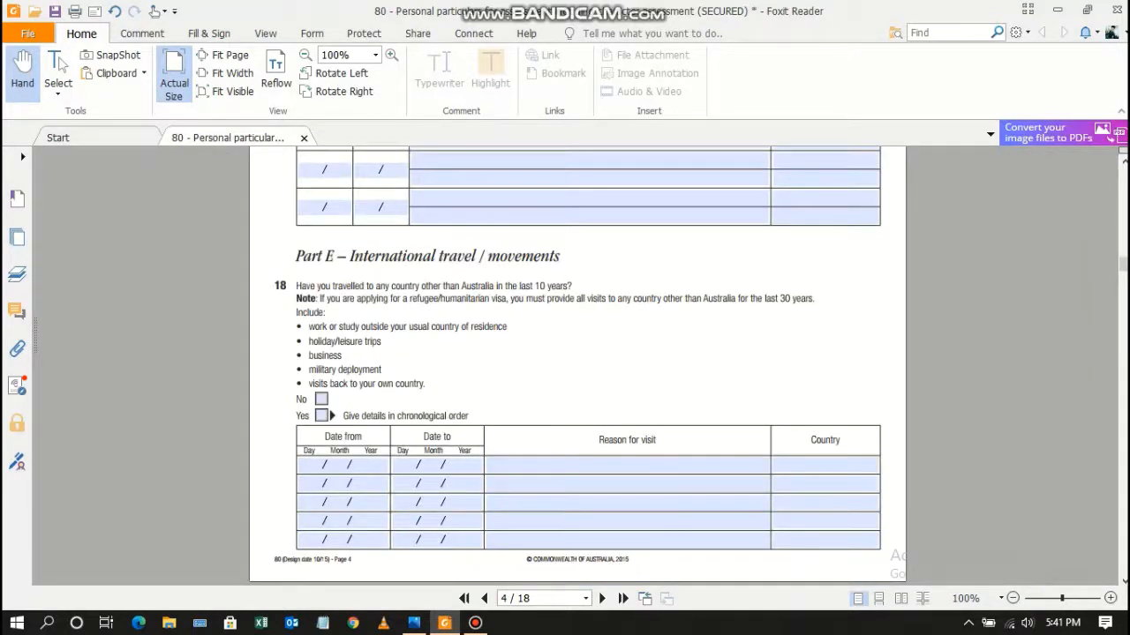
pyautogui.moveTo(572, 286); pyautogui.dragTo(297, 286)
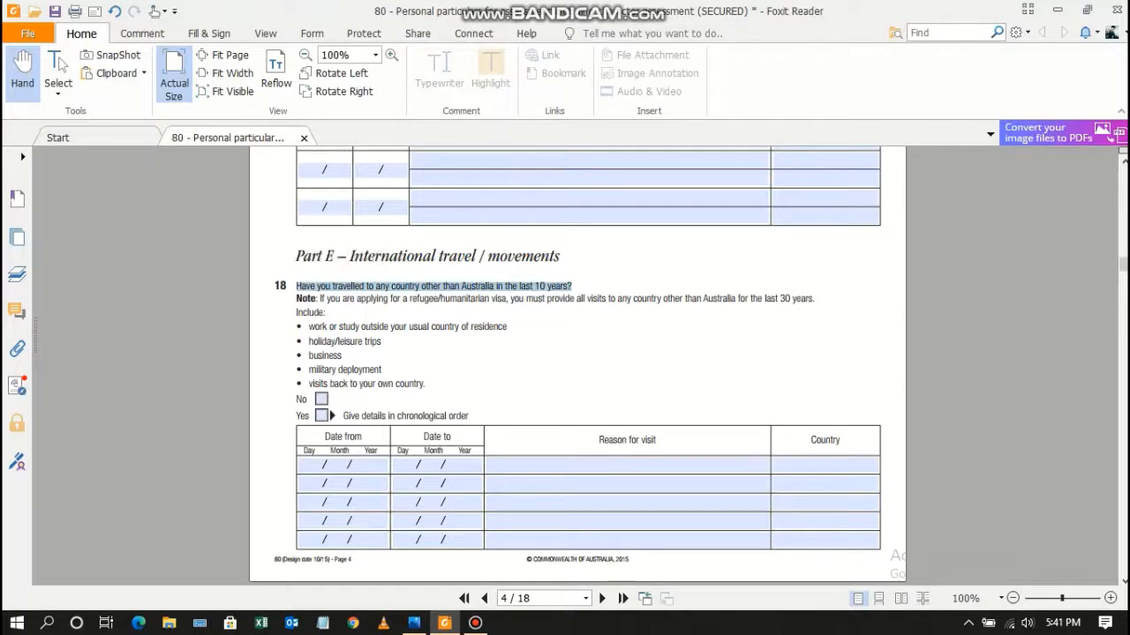
pyautogui.click(321, 399)
pyautogui.scroll(-3, 578, 366)
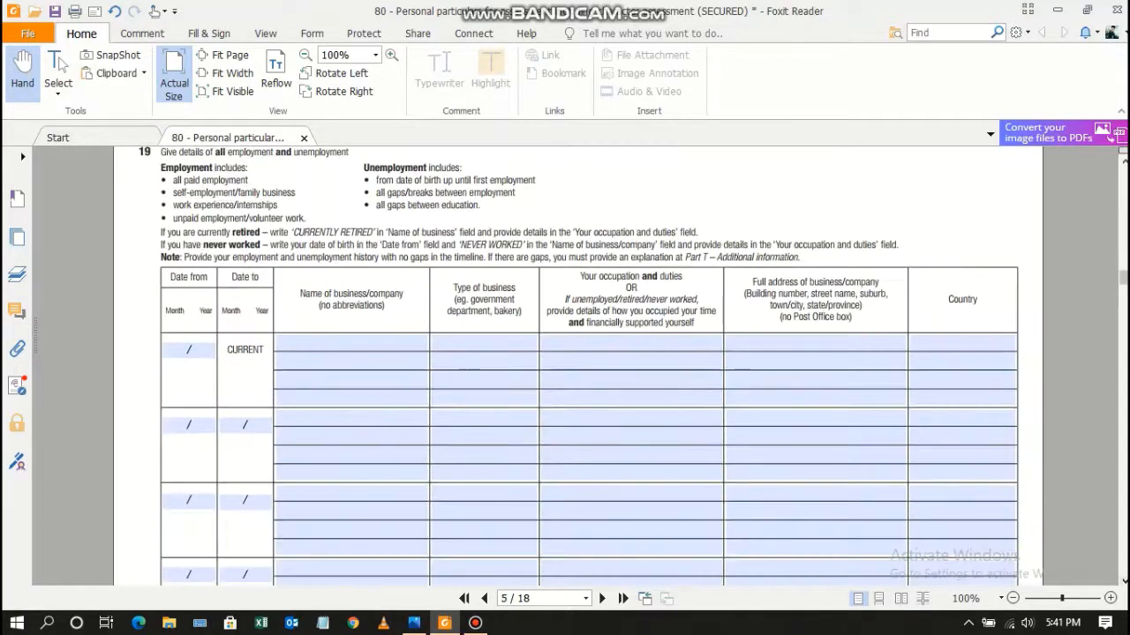
# Enter start date 01-2020, business OGDCL COMPANY and type OIL & GAS in the first employment row.
pyautogui.click(189, 350)
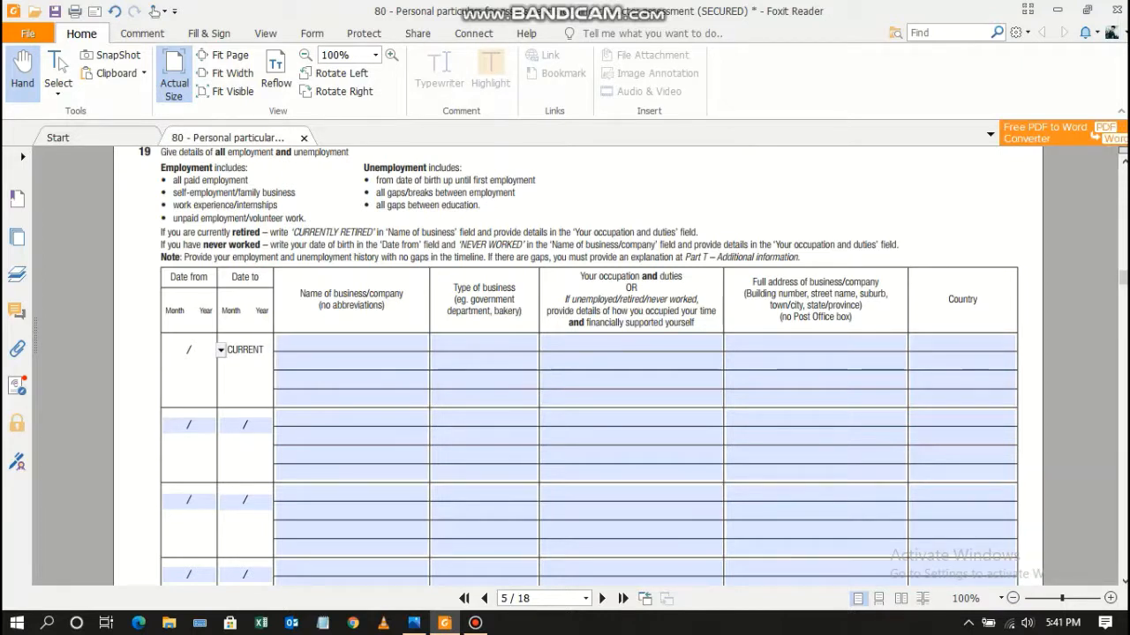
pyautogui.write('01-2020')
pyautogui.press('Tab')
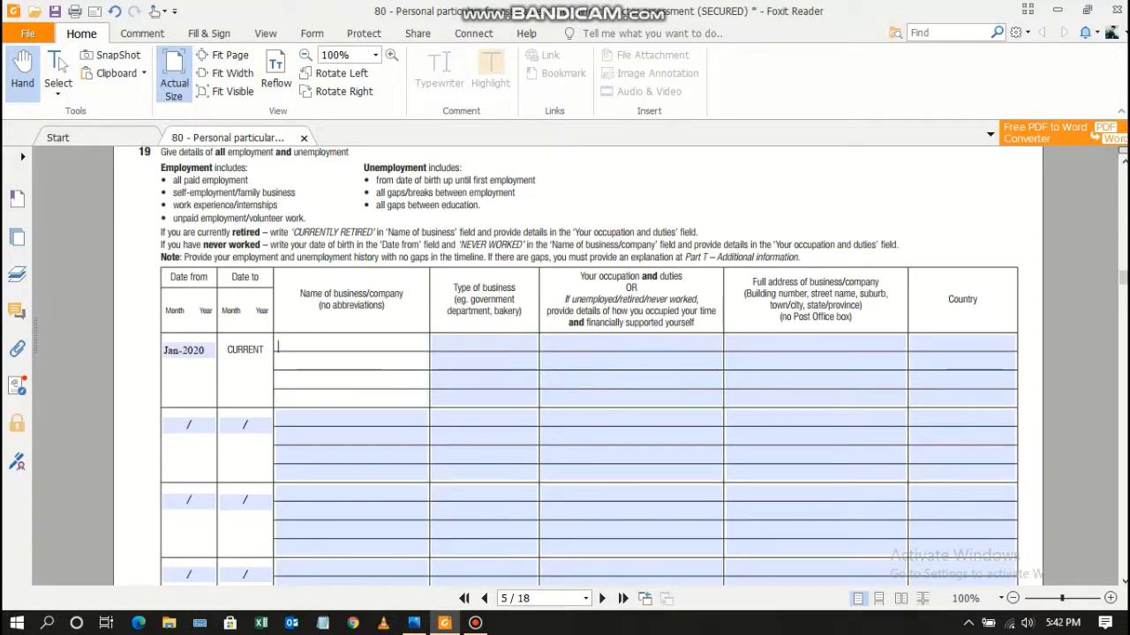
pyautogui.write('XY')
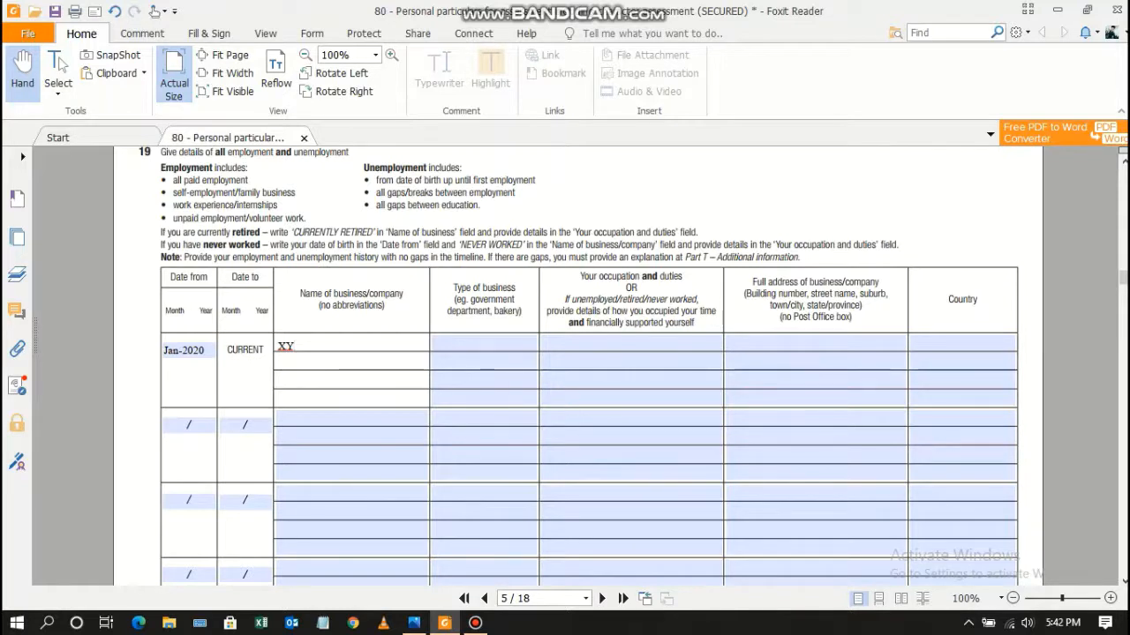
pyautogui.write('Z')
pyautogui.press('Tab')
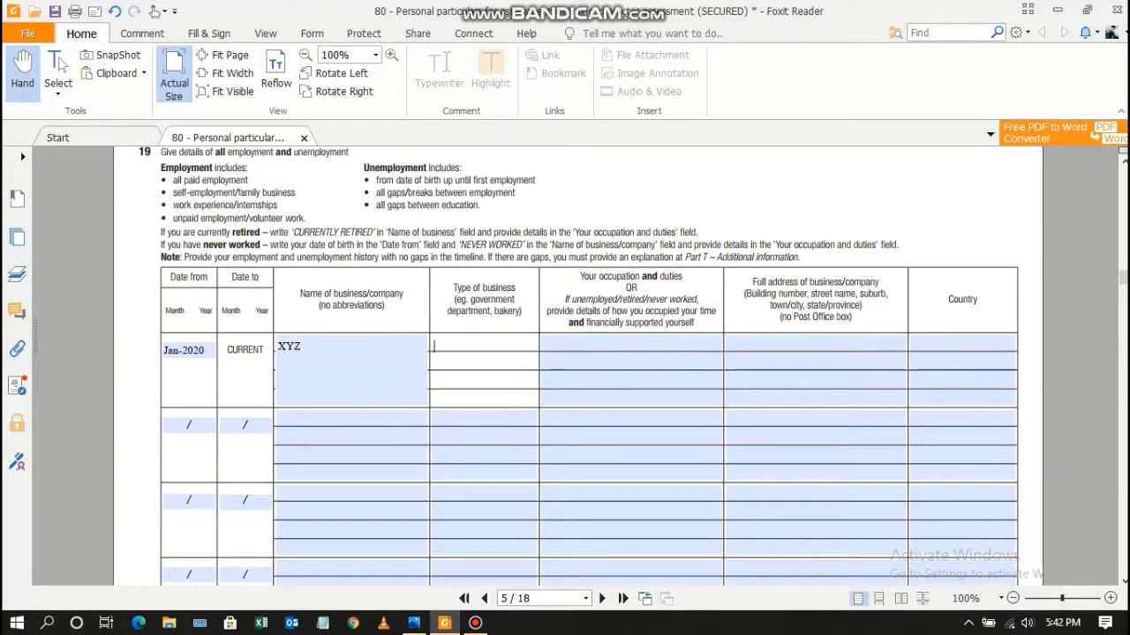
pyautogui.write('OIL')
pyautogui.hotkey('shift', 'Tab')
pyautogui.write('O')
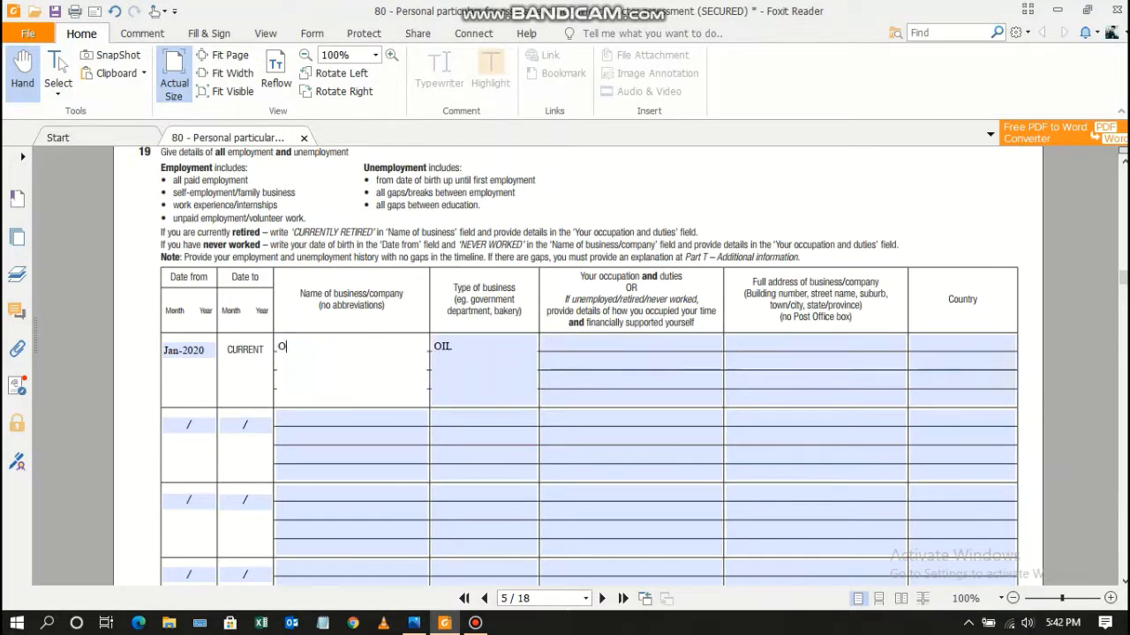
pyautogui.write('GDCL COMPANY')
pyautogui.press('Tab')
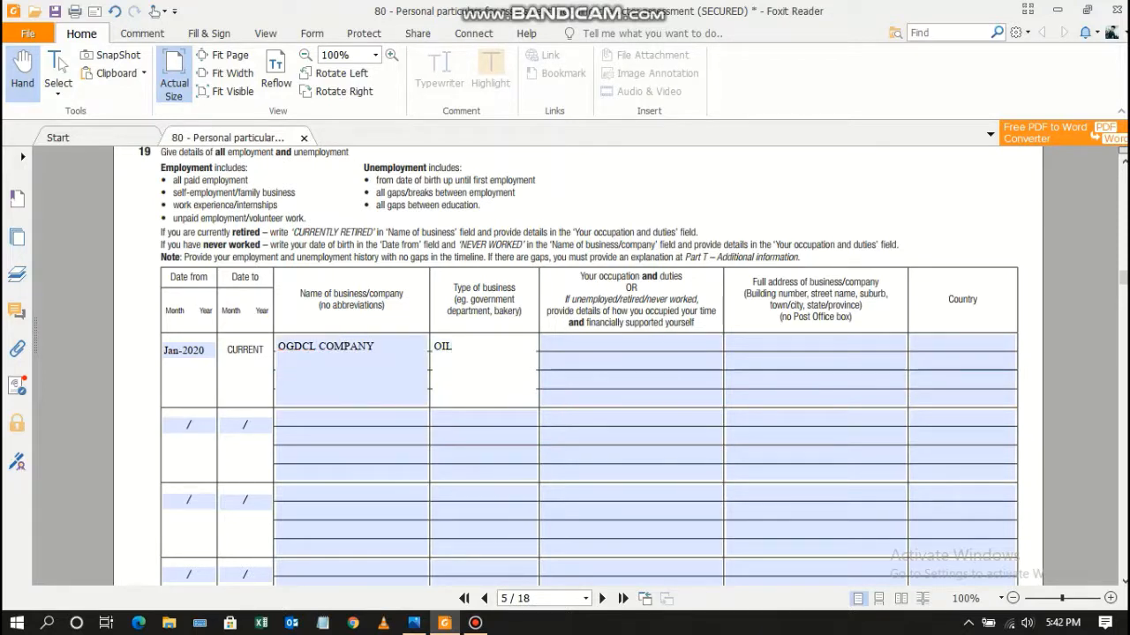
pyautogui.write('OIL & GAS')
# Describe the occupation as worked as an intern in the designing department.
pyautogui.press('Tab')
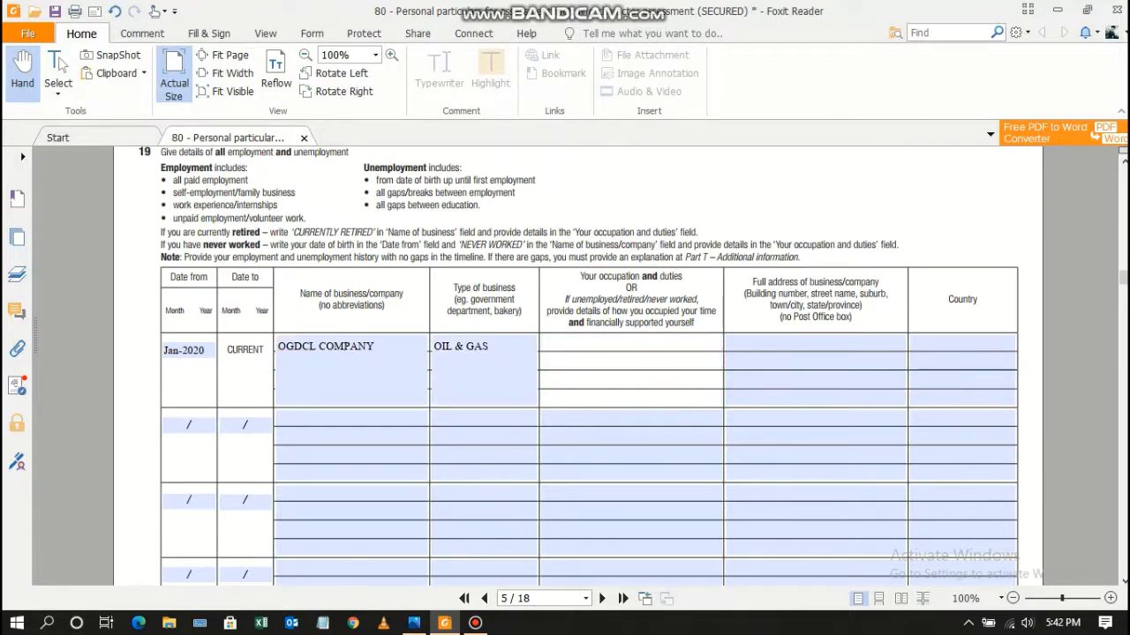
pyautogui.write('SERVE')
pyautogui.press('BackSpace')
pyautogui.press('BackSpace')
pyautogui.press('BackSpace')
pyautogui.press('BackSpace')
pyautogui.press('BackSpace')
pyautogui.press('BackSpace')
pyautogui.write('WORKED AS AN INTERNEE')
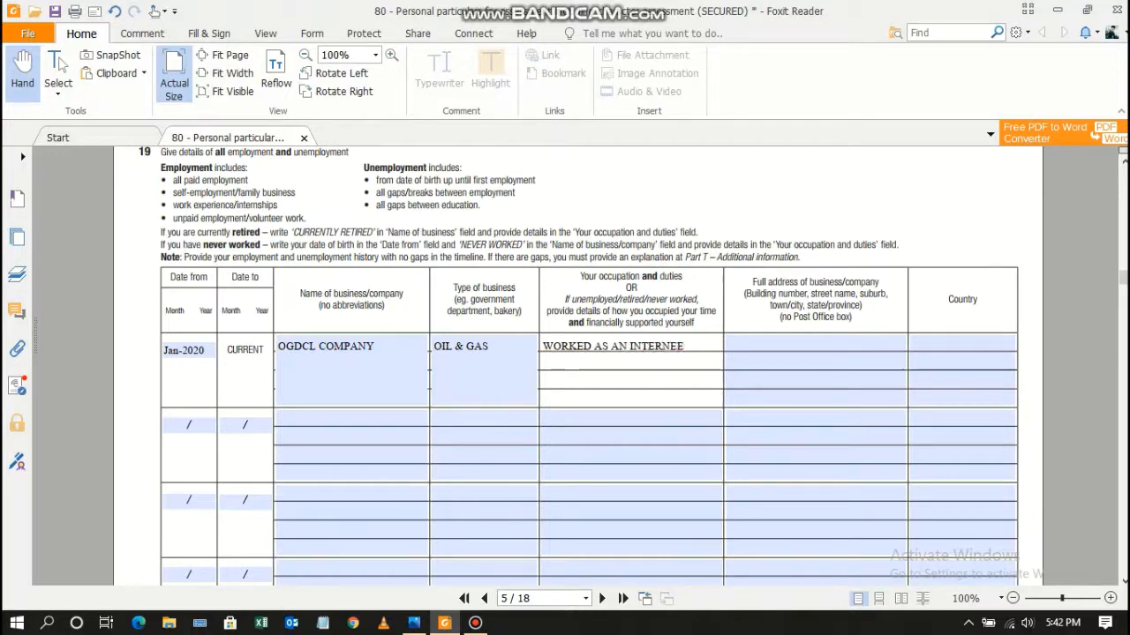
pyautogui.press('BackSpace')
pyautogui.press('BackSpace')
pyautogui.write('DESIGNING D')
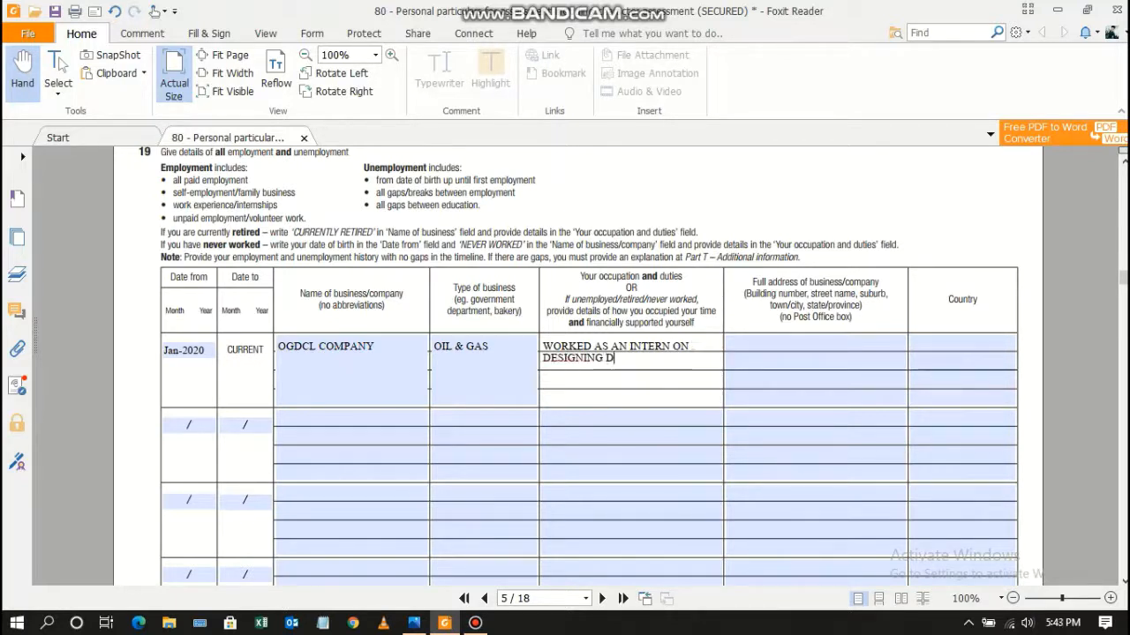
pyautogui.write('EPARTMENT')
# Enter XYZ as the business address and PAKISTAN as the country.
pyautogui.press('Tab')
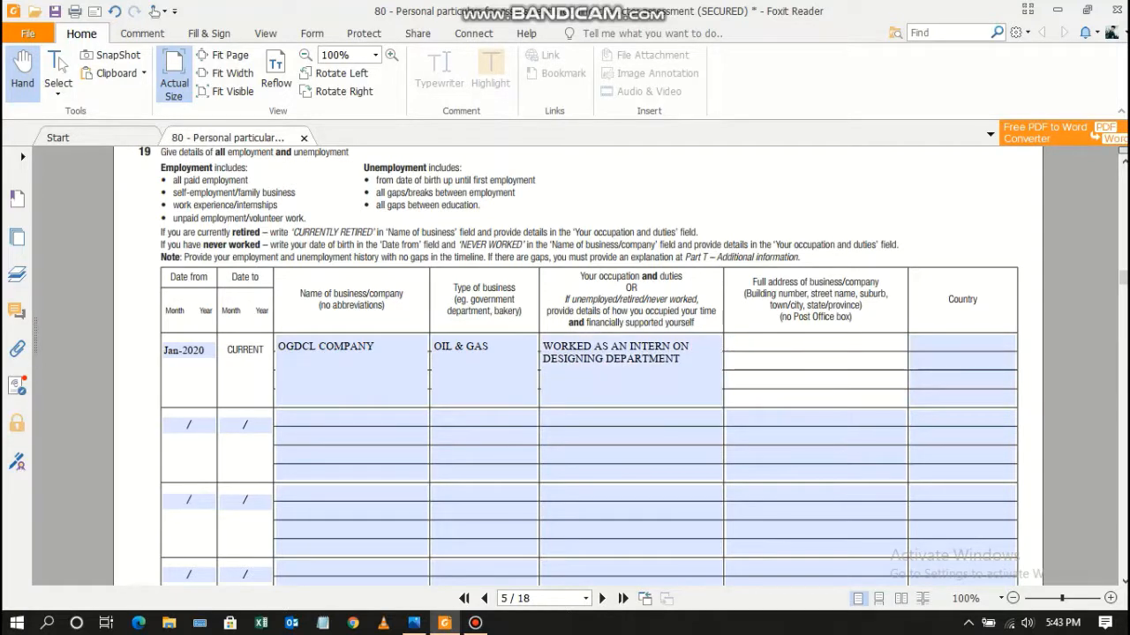
pyautogui.write('YX')
pyautogui.press('BackSpace')
pyautogui.press('BackSpace')
pyautogui.write('XYZ')
pyautogui.press('Tab')
pyautogui.write('PAKISTAN')
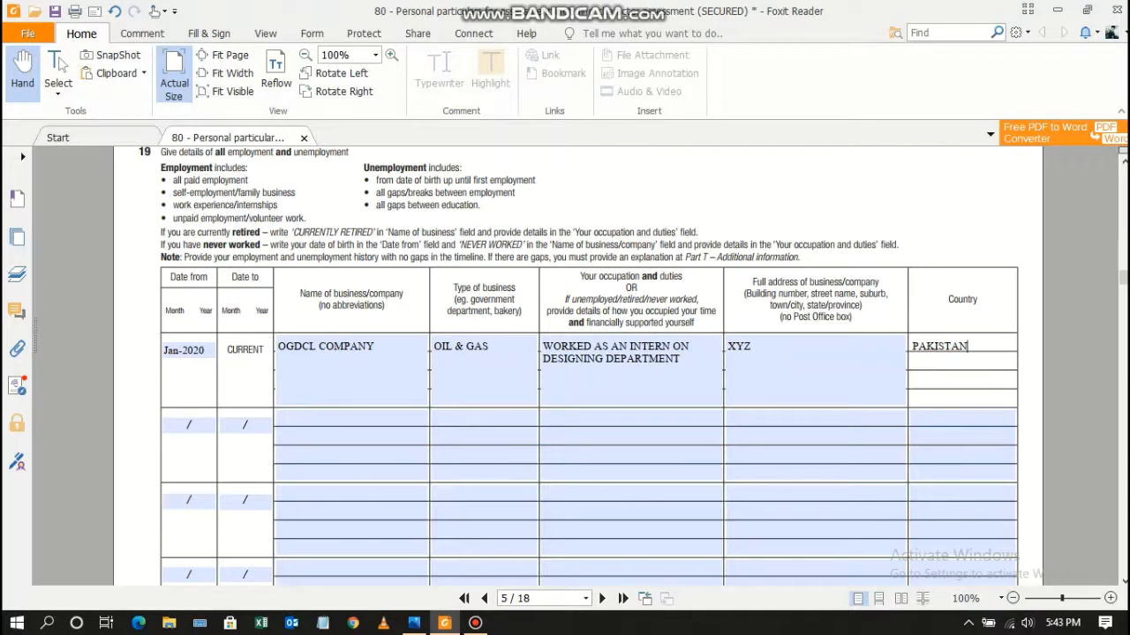
pyautogui.press('Tab')
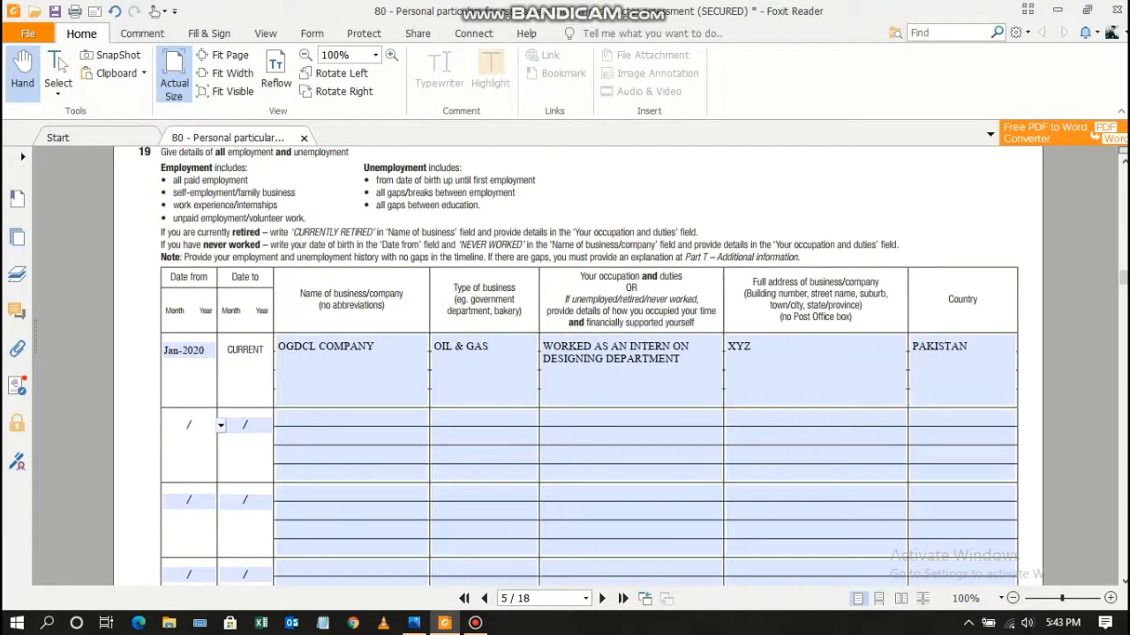
# Enter Jan-1997 to Dec-2019 in the second employment row, with N/A for employer and business type.
pyautogui.write('01-19797')
pyautogui.press('Tab')
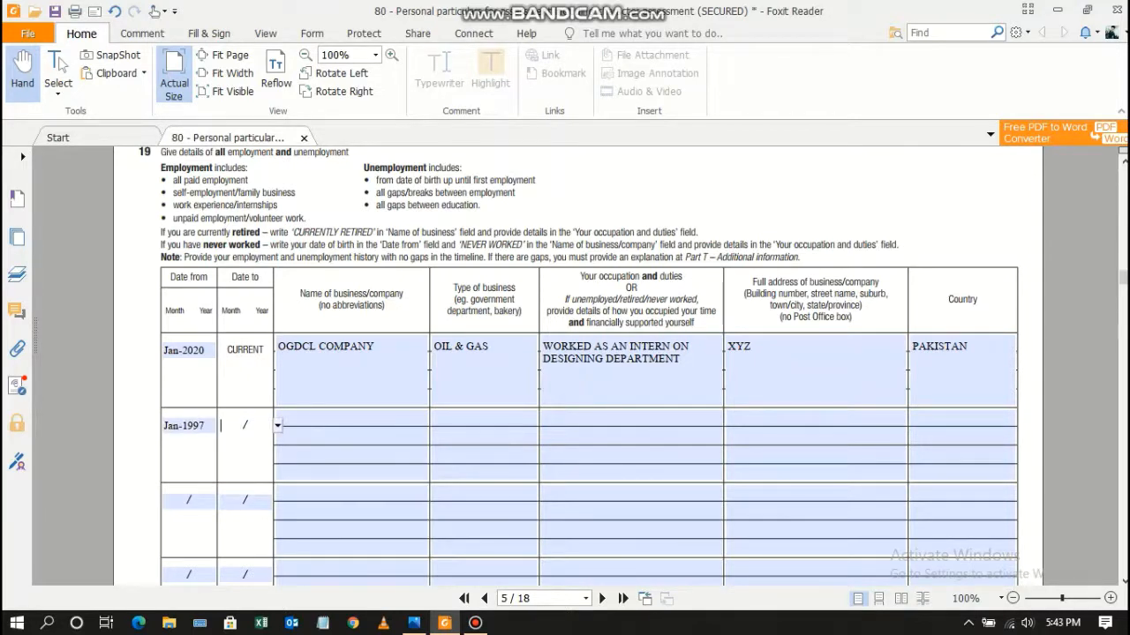
pyautogui.write('12-2019')
pyautogui.press('Tab')
pyautogui.write('N/A')
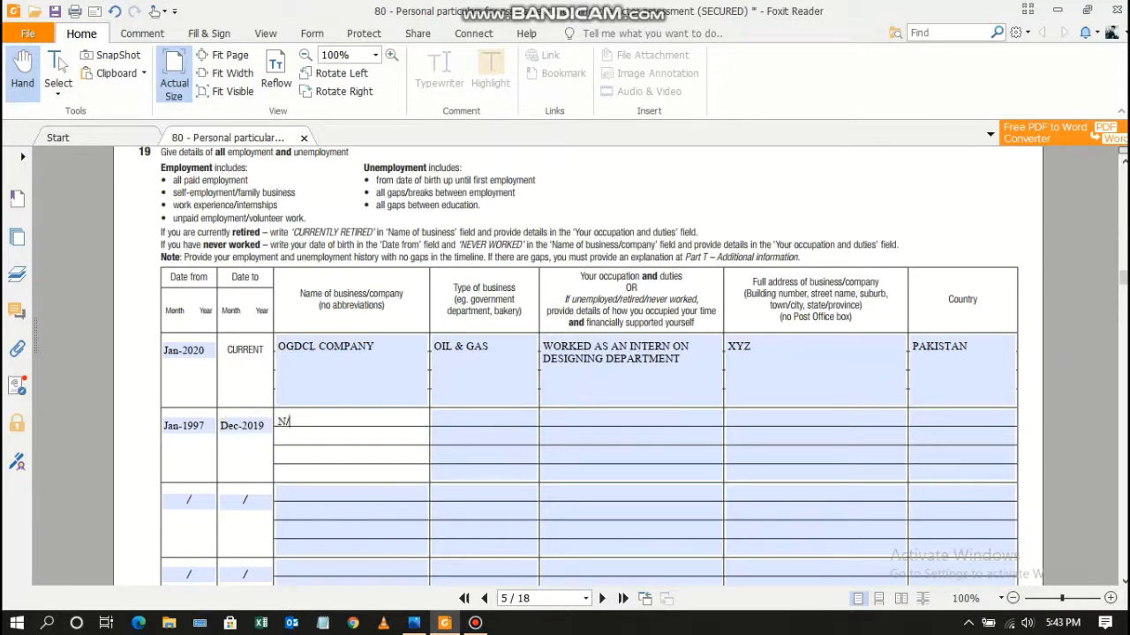
pyautogui.press('Tab')
pyautogui.write('N.A')
pyautogui.press('BackSpace')
pyautogui.press('BackSpace')
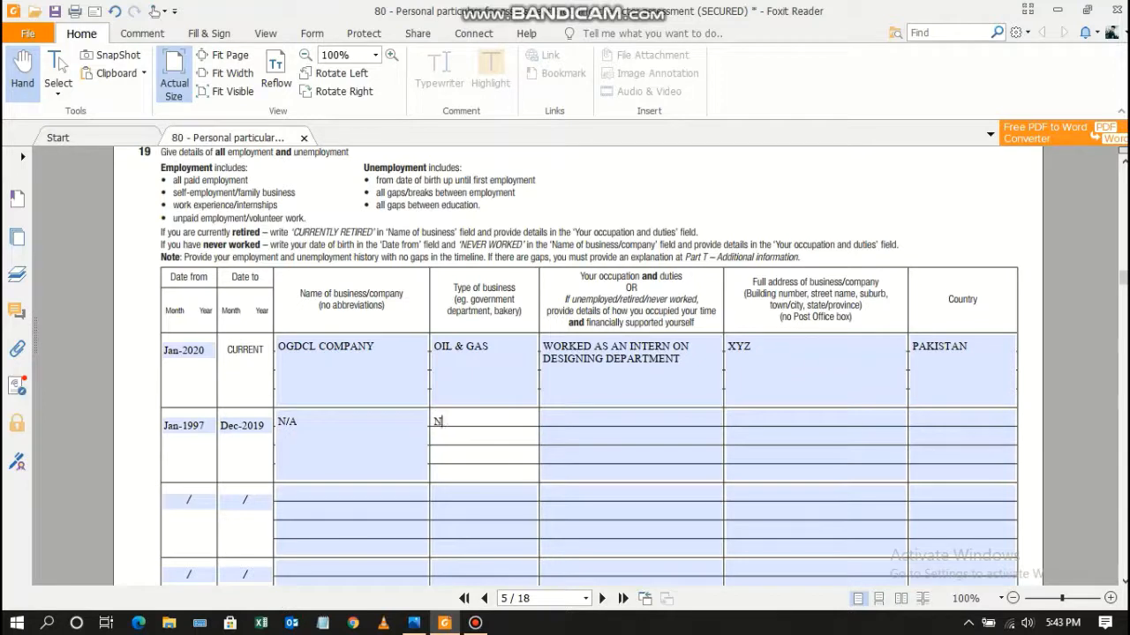
pyautogui.write('/A')
pyautogui.press('Tab')
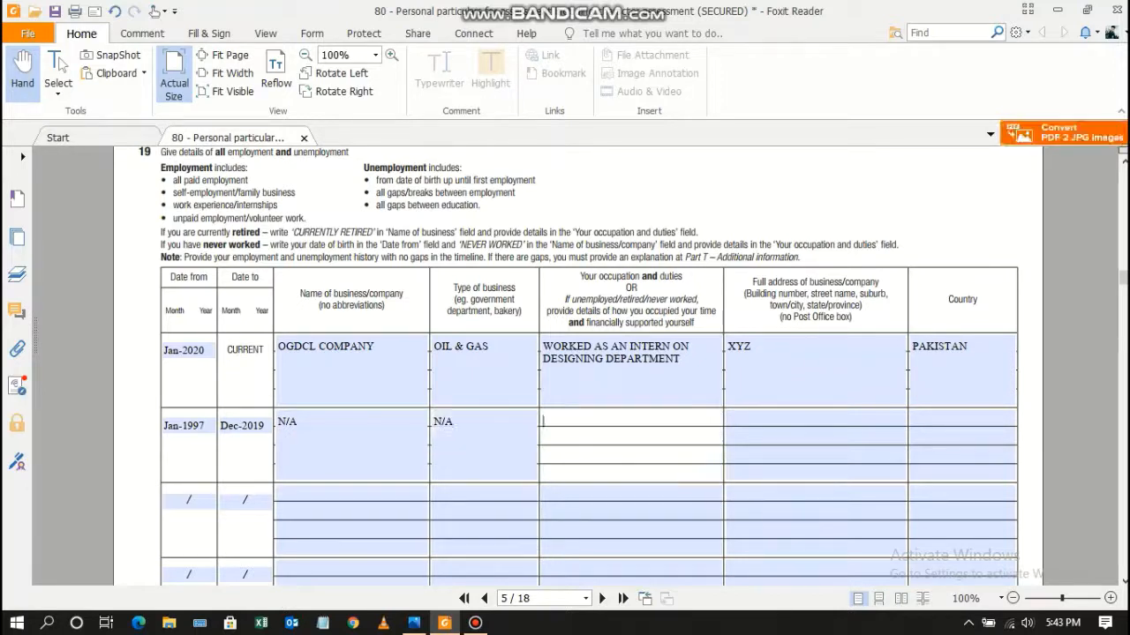
# Describe the occupation as unemployed and supported by parents.
pyautogui.write('I WAS UNEMPLYED')
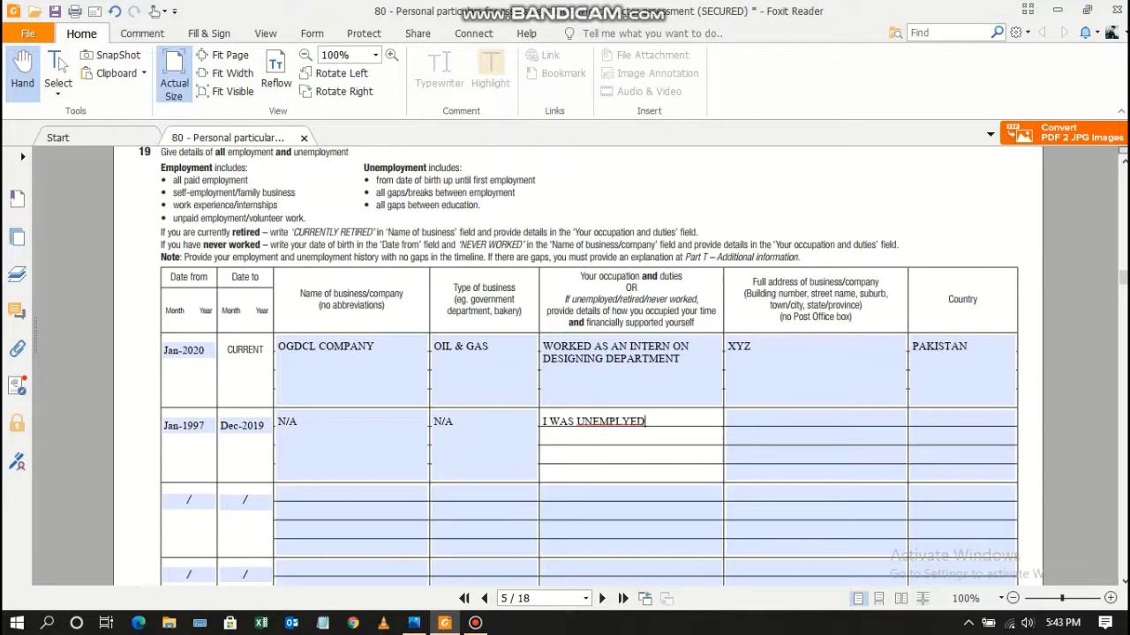
pyautogui.press('Left')
pyautogui.press('Left')
pyautogui.press('BackSpace')
pyautogui.write('O')
pyautogui.press('BackSpace')
pyautogui.write('YED')
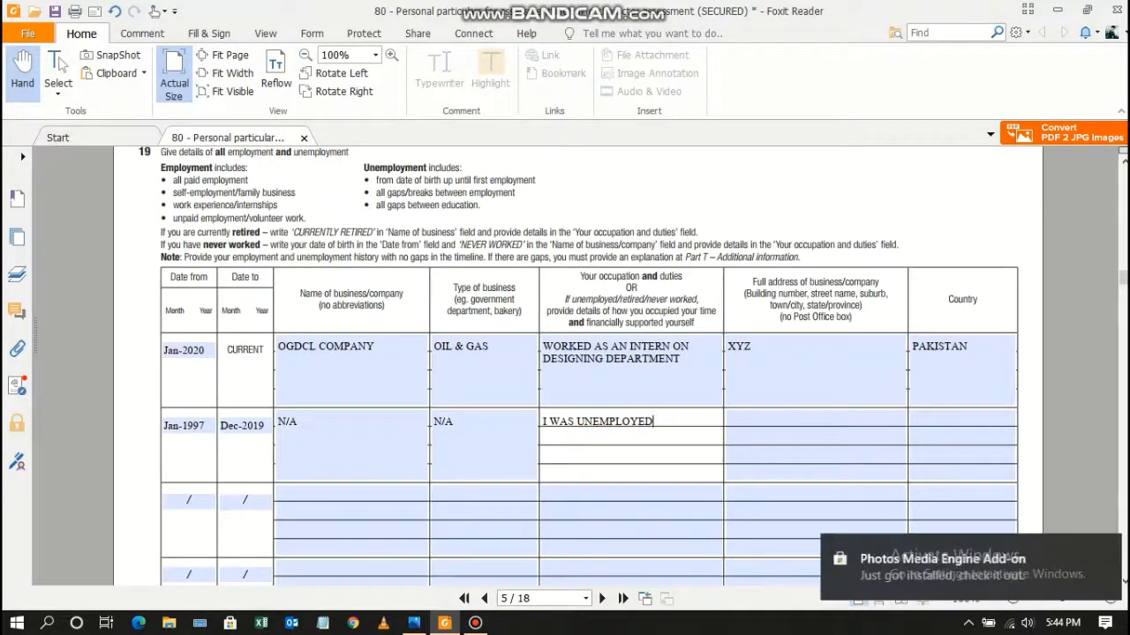
pyautogui.write(' AND MY')
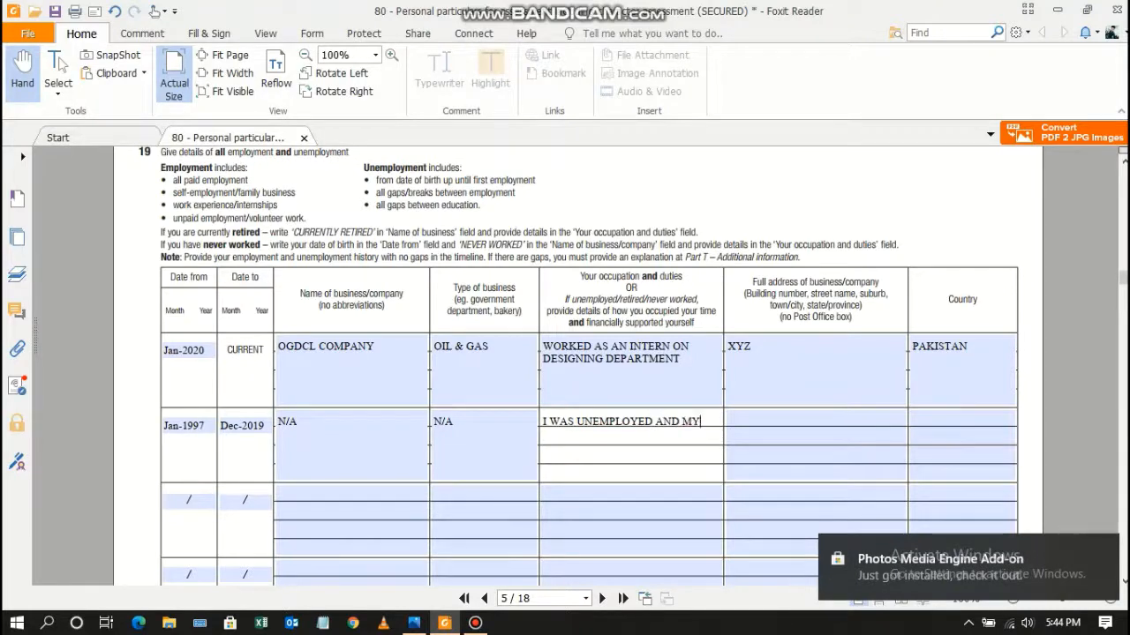
pyautogui.press('BackSpace')
pyautogui.press('BackSpace')
pyautogui.write('I WAS')
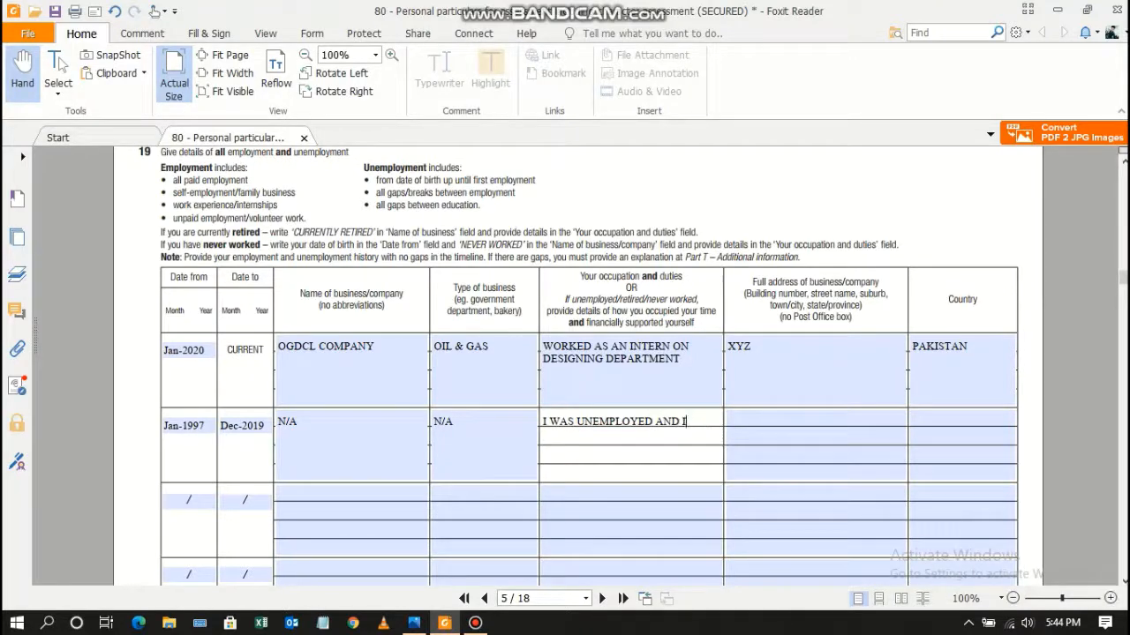
pyautogui.write(' SUPPORTED ')
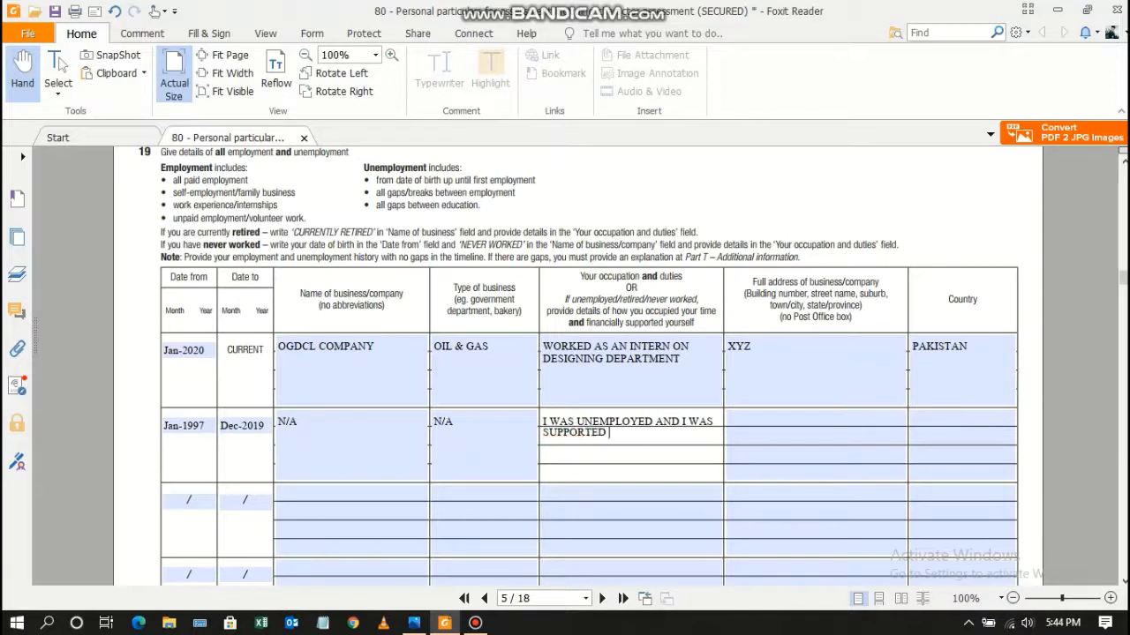
pyautogui.write('BY MY PARENTS')
# Enter N/A as the business address and PAKISTAN as the country.
pyautogui.press('Tab')
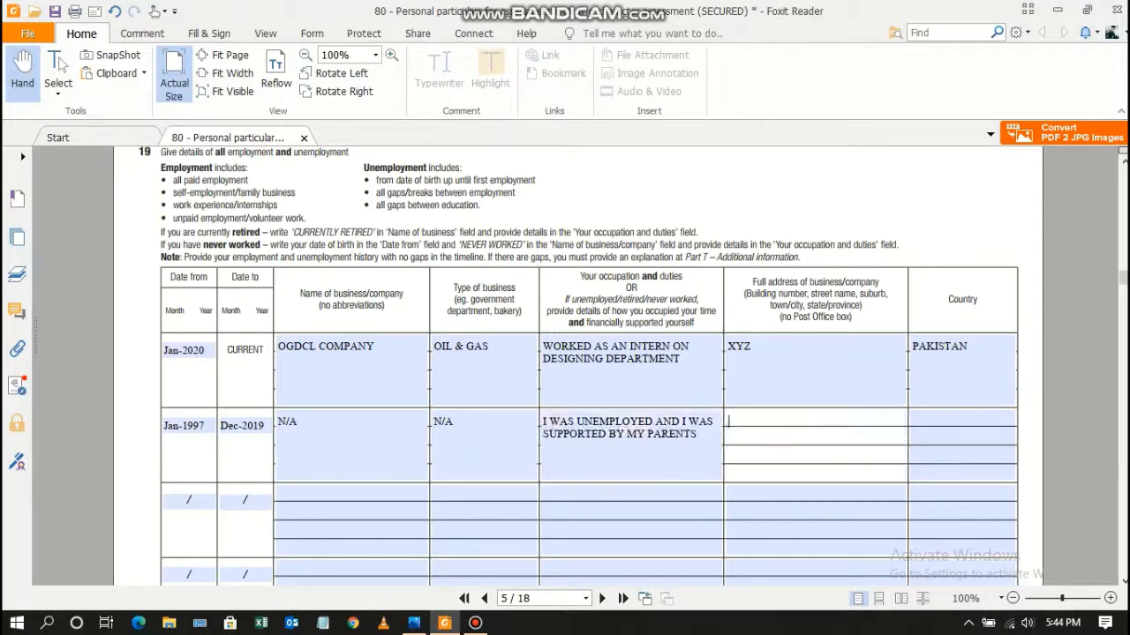
pyautogui.write('N/A')
pyautogui.press('Tab')
pyautogui.write('PAKISTAN')
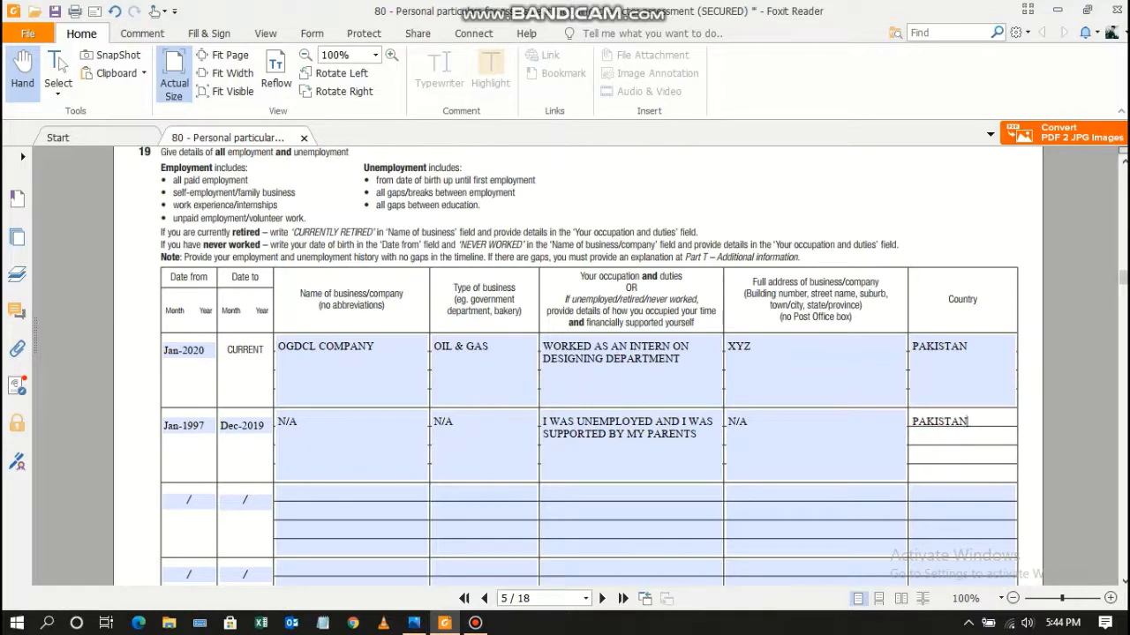
pyautogui.click(1124, 580)
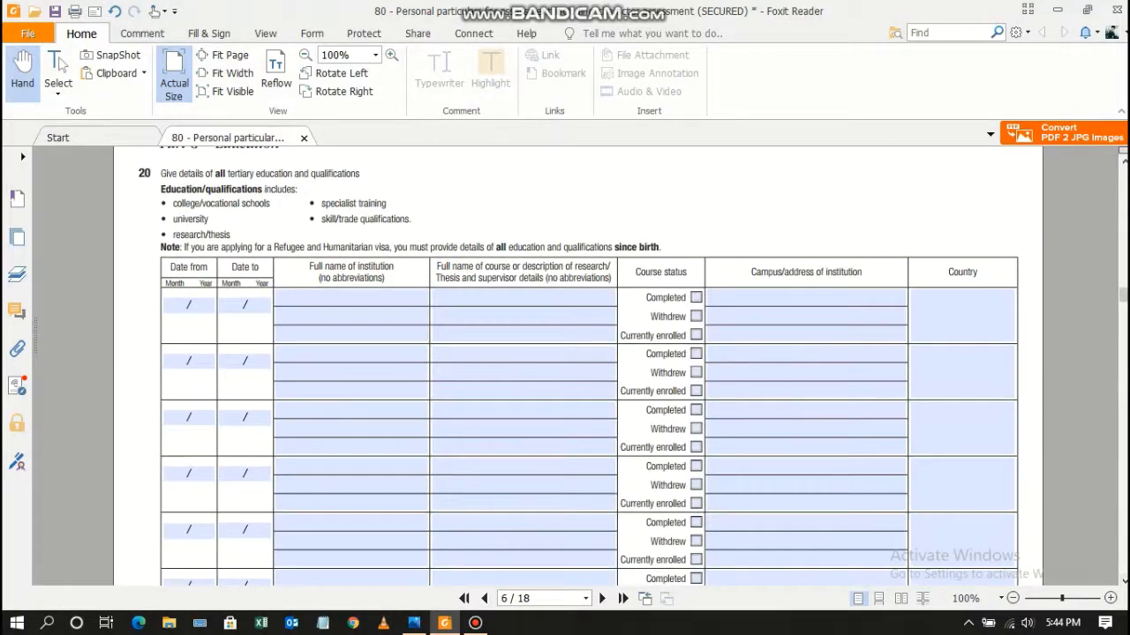
# Enter Jan-2015 to 01-2019 as the first Part G education row's dates.
pyautogui.click(1124, 162)
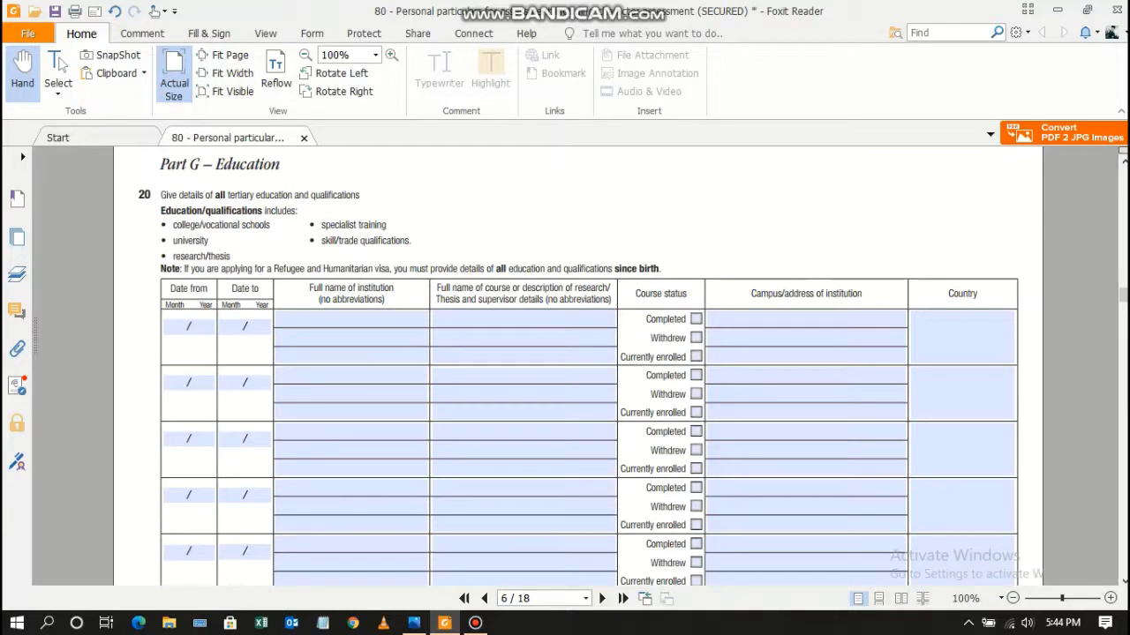
pyautogui.click(188, 327)
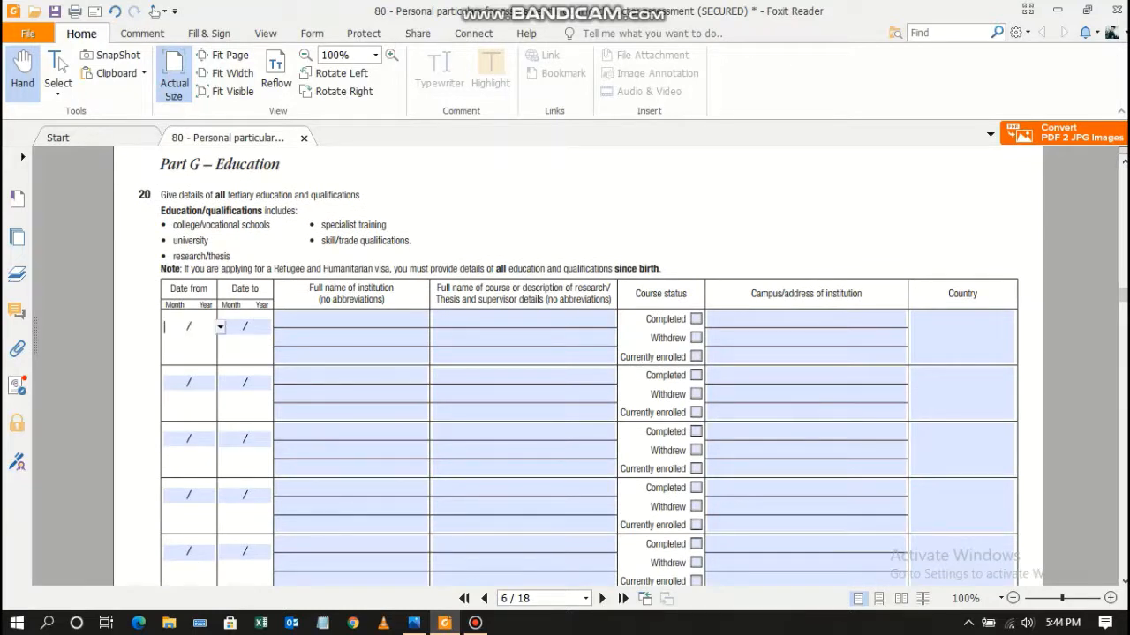
pyautogui.write('01-2015')
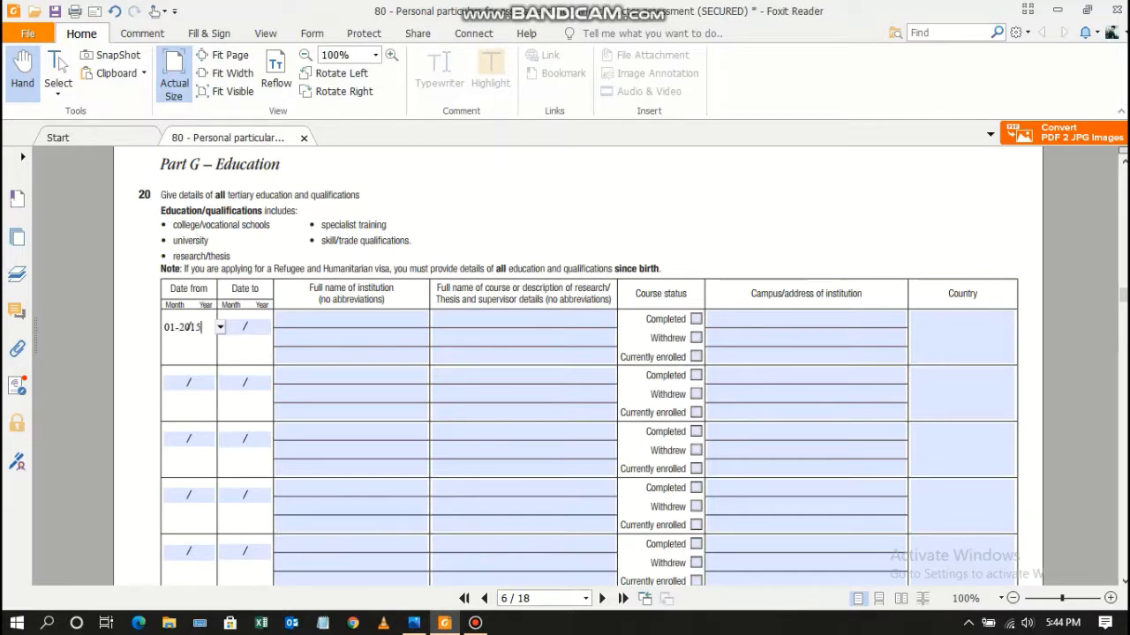
pyautogui.press('Tab')
pyautogui.write('01-2019')
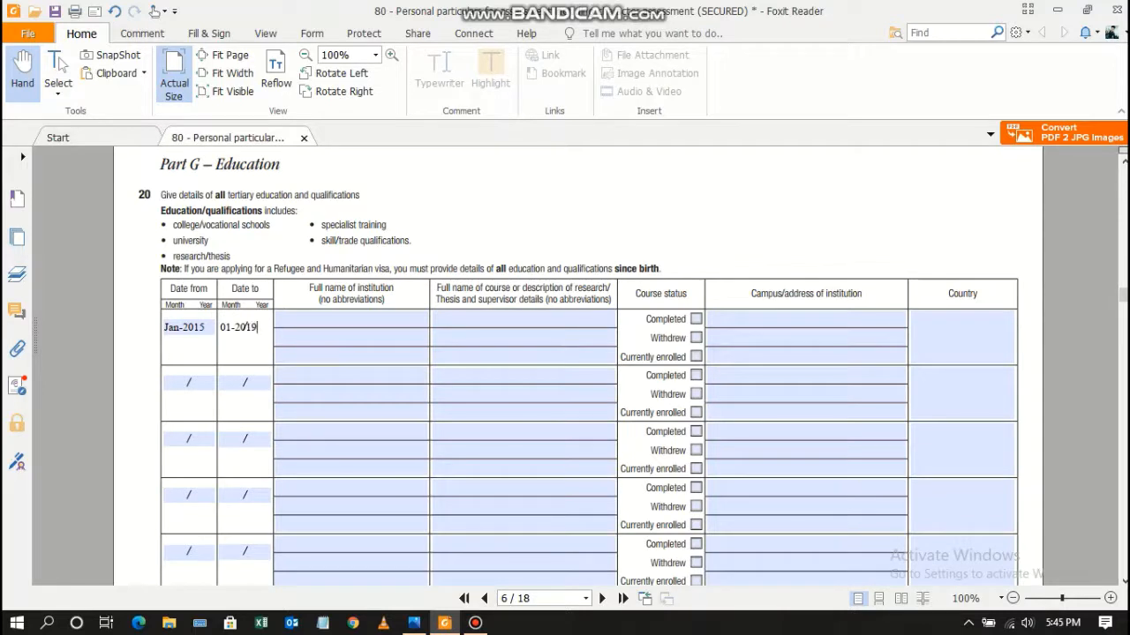
pyautogui.press('Tab')
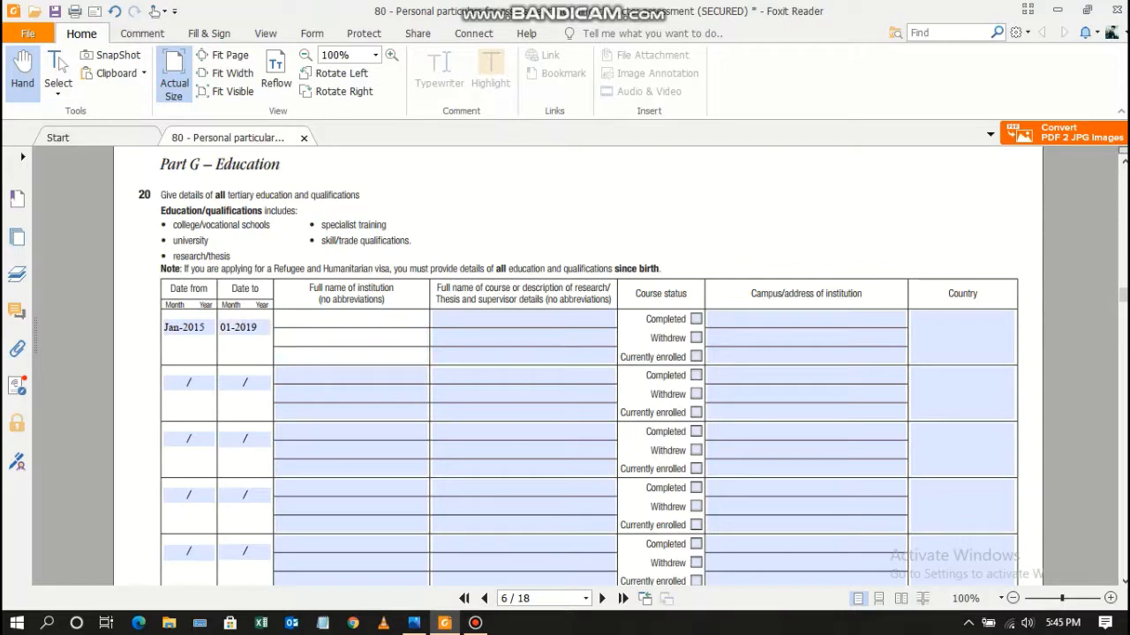
# Add UNIVERSITY OF ENGINEERING AND TECHNOLOGY, BACHELOR IN MECHANICAL ENGINEERING, marked Completed.
pyautogui.write('UNIVERSITY OF ENGINEERING AND TECHNOLOGY')
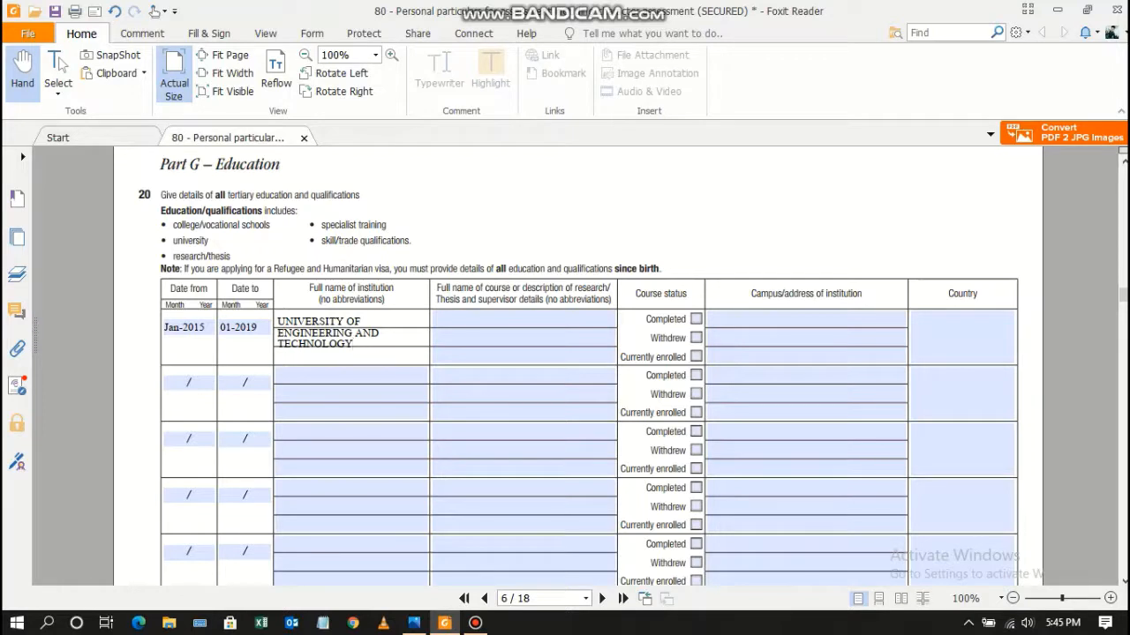
pyautogui.press('Tab')
pyautogui.write('BACH')
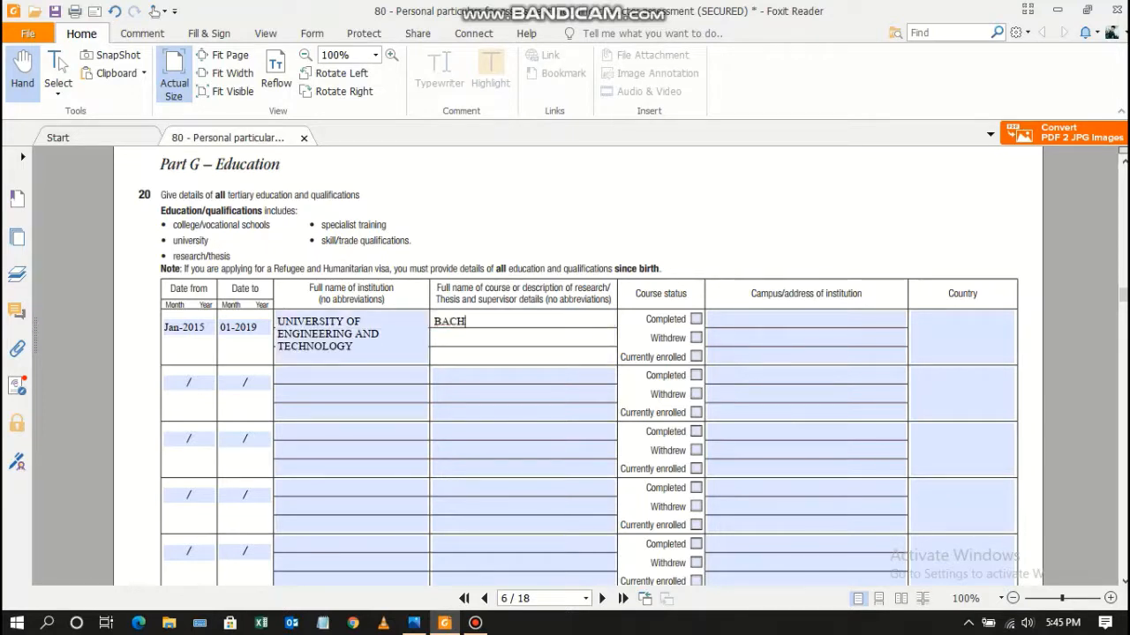
pyautogui.write('ELOR IN MECHANICAL ')
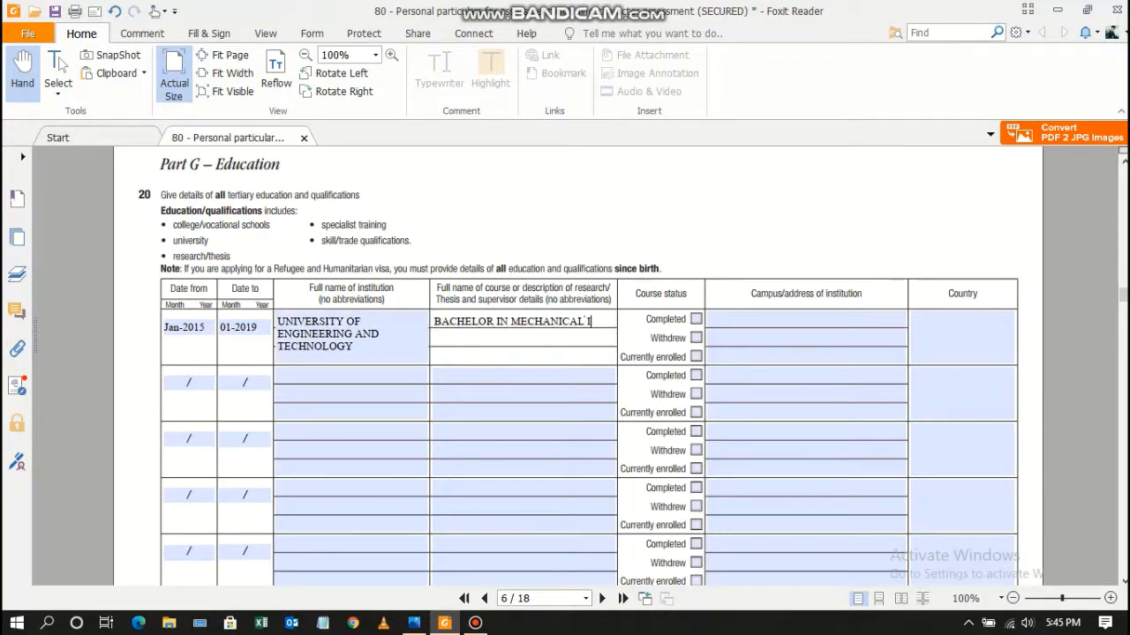
pyautogui.write('ENGINEERING')
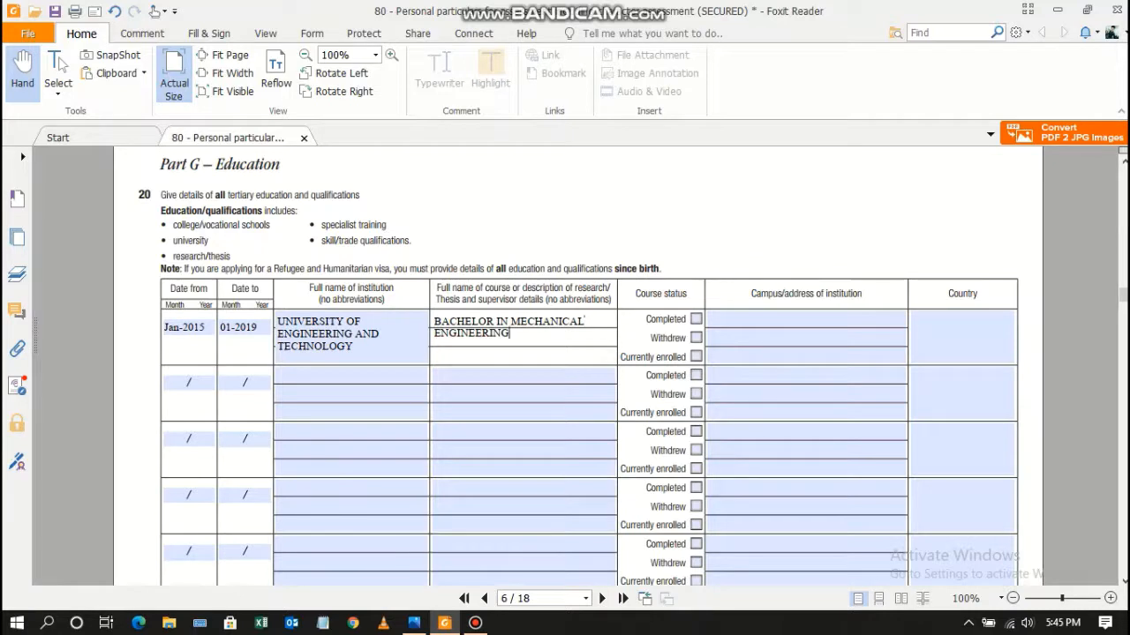
pyautogui.press('Tab')
pyautogui.press('space')
# Give the campus as XYZ, LAHORE with country PAKISTAN.
pyautogui.press('Tab')
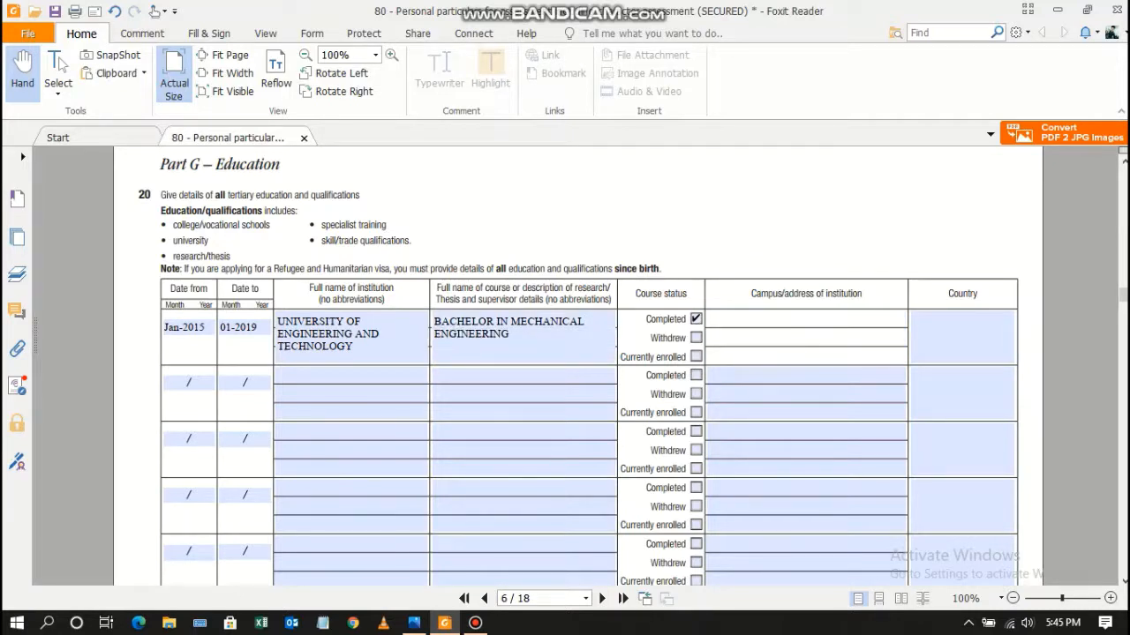
pyautogui.write('AB')
pyautogui.press('BackSpace')
pyautogui.press('BackSpace')
pyautogui.write('XYZ, LAHORE')
pyautogui.press('Tab')
pyautogui.write('PAKI')
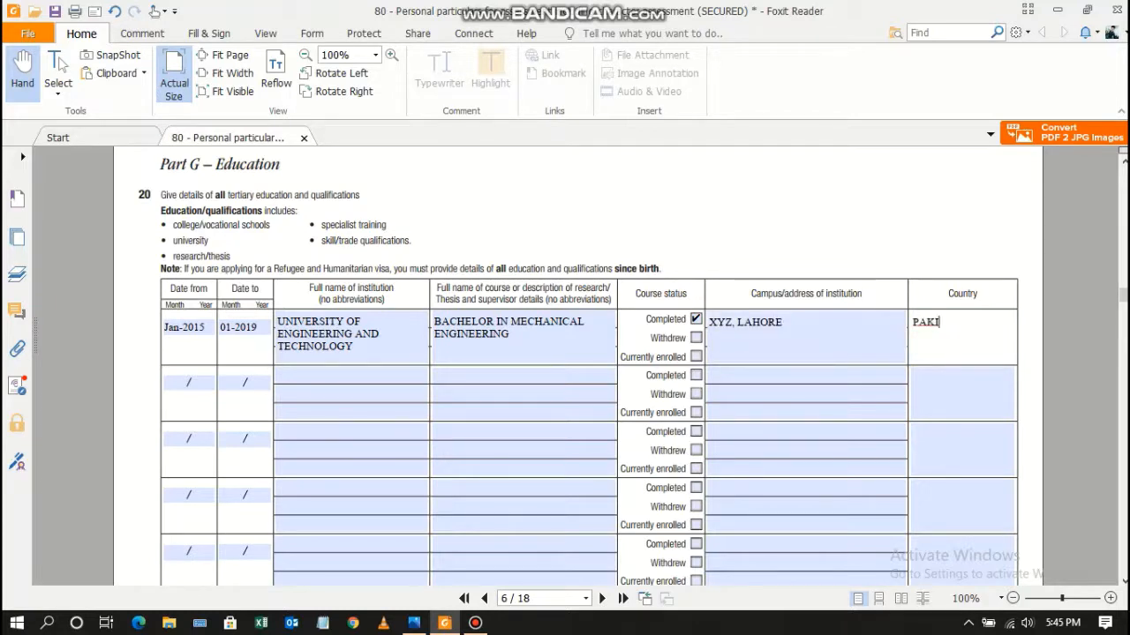
pyautogui.write('STAN')
pyautogui.press('Tab')
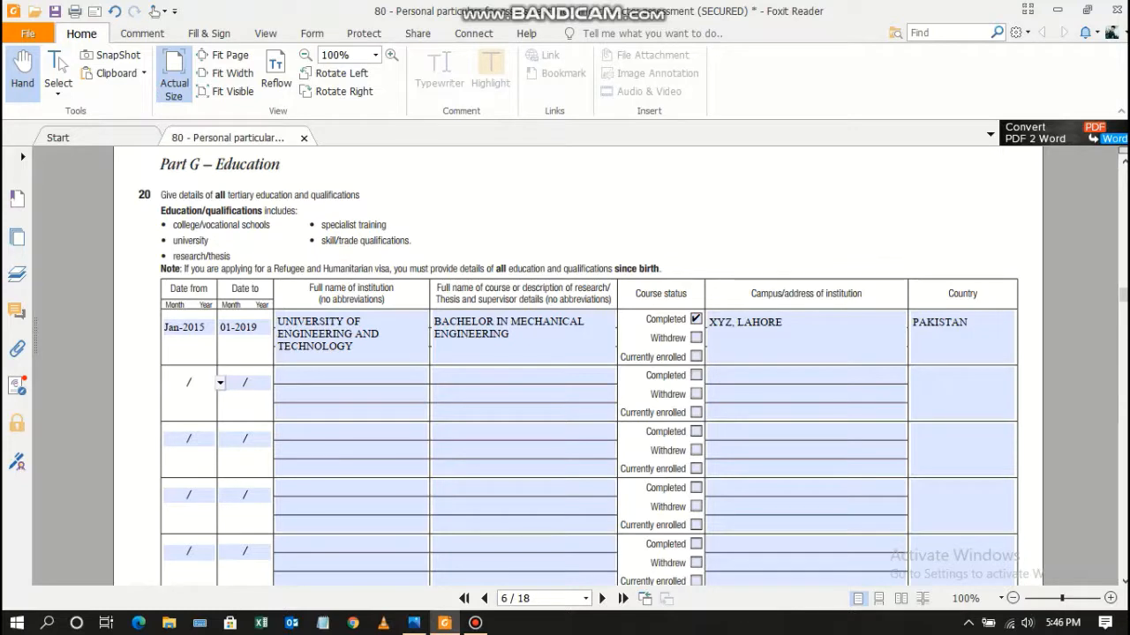
# Enter Jan-2013 to Dec-2014 as the second education row's dates.
pyautogui.write('01-2013')
pyautogui.press('Tab')
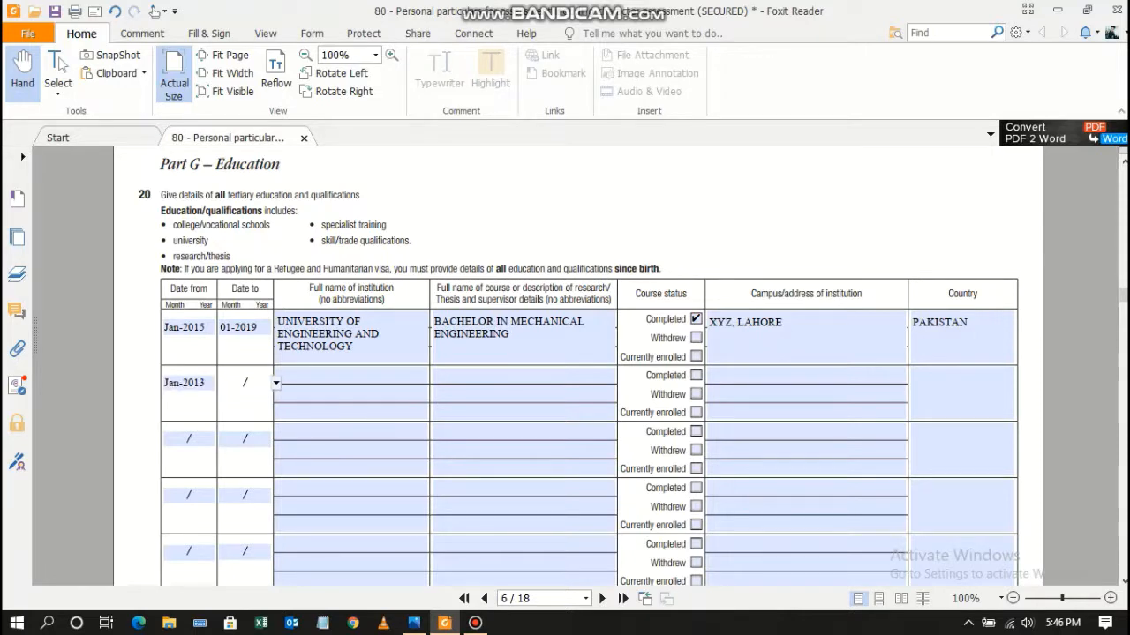
pyautogui.write('01-')
pyautogui.press('BackSpace')
pyautogui.press('BackSpace')
pyautogui.press('BackSpace')
pyautogui.write('12')
pyautogui.write('-20')
pyautogui.write('15')
pyautogui.press('BackSpace')
pyautogui.write('4')
# Enter GOVERNMENT COLLEGE as the second row's institution.
pyautogui.click(277, 378)
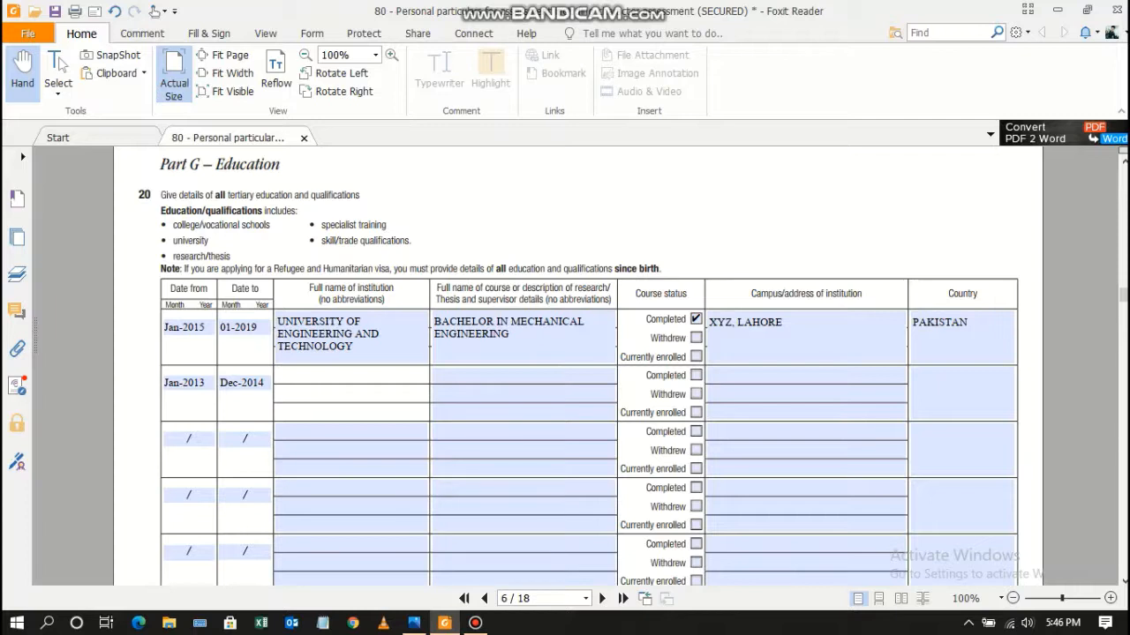
pyautogui.write('GOVERNMENT COO')
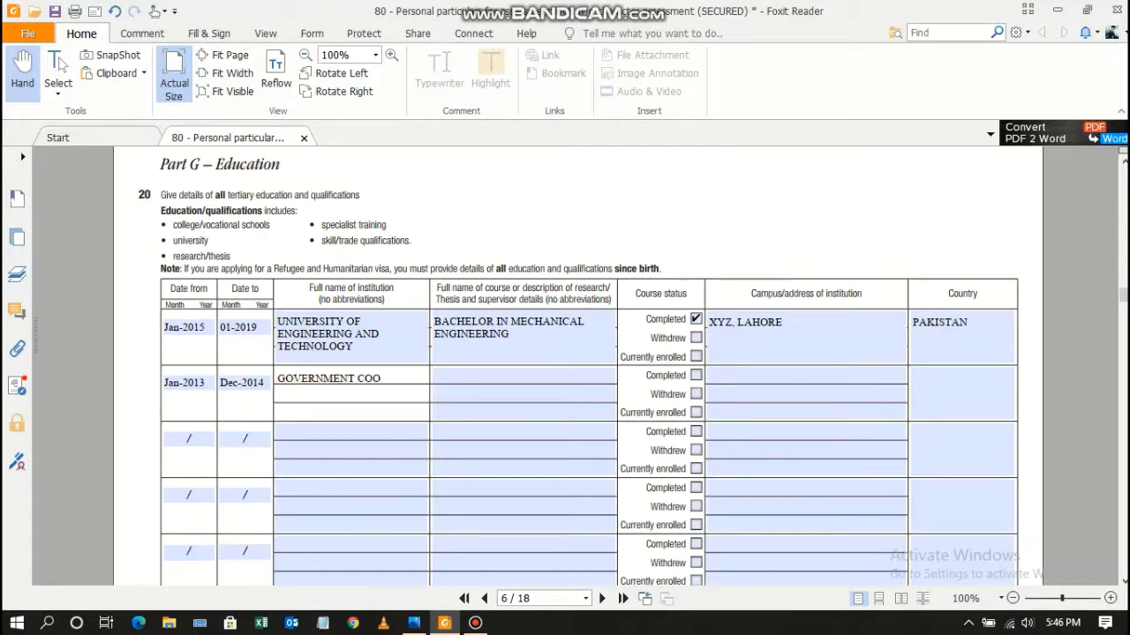
pyautogui.press('BackSpace')
pyautogui.write('LLEGE LAHORE')
pyautogui.press('BackSpace')
pyautogui.press('BackSpace')
pyautogui.press('BackSpace')
pyautogui.press('BackSpace')
pyautogui.press('BackSpace')
pyautogui.press('BackSpace')
pyautogui.press('Tab')
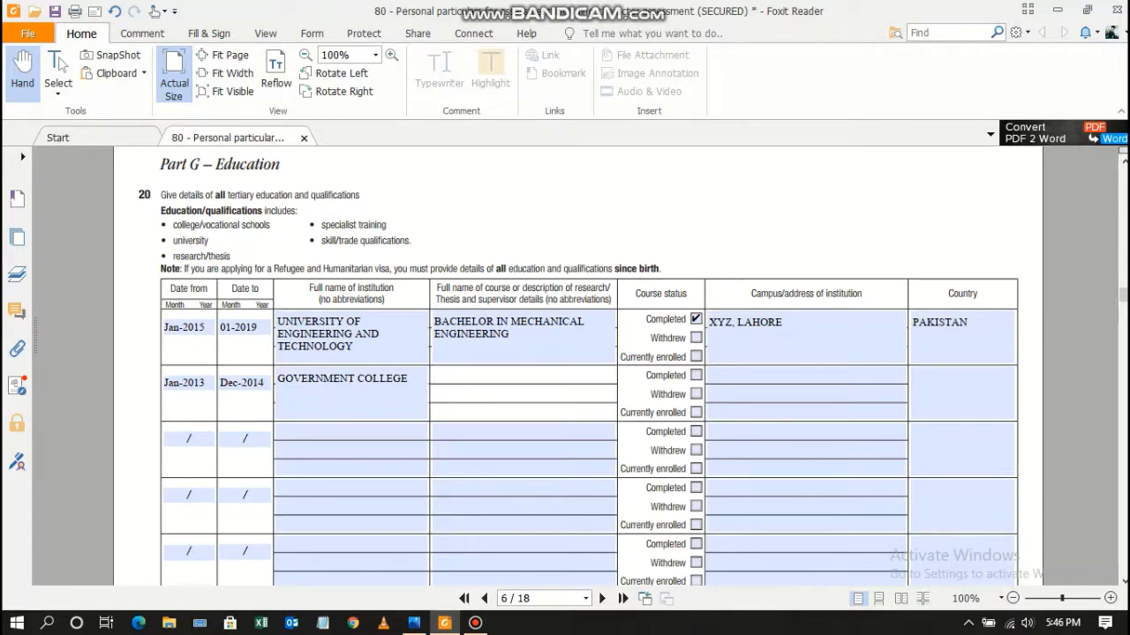
# Add course F.Sc (PRE ENGINEERING), marked Completed, at XYZ, LAHORE, PAKISTAN.
pyautogui.write('F.')
pyautogui.write('S')
pyautogui.write('c ()')
pyautogui.write('PRE ENGI')
pyautogui.write('NEERING')
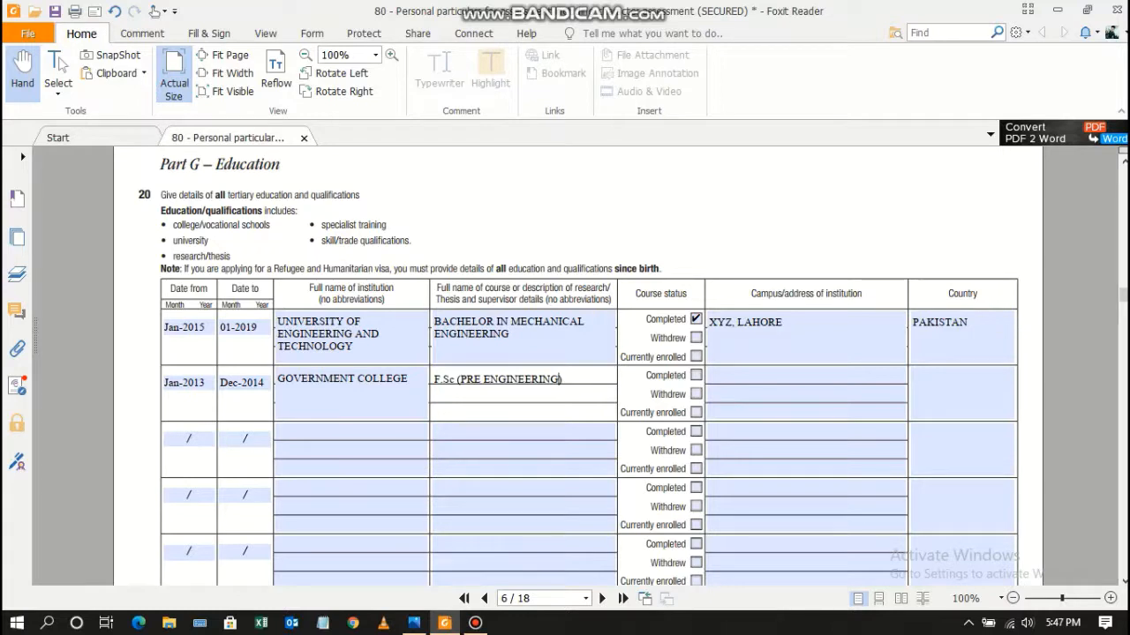
pyautogui.press('Tab')
pyautogui.press('space')
pyautogui.press('Tab')
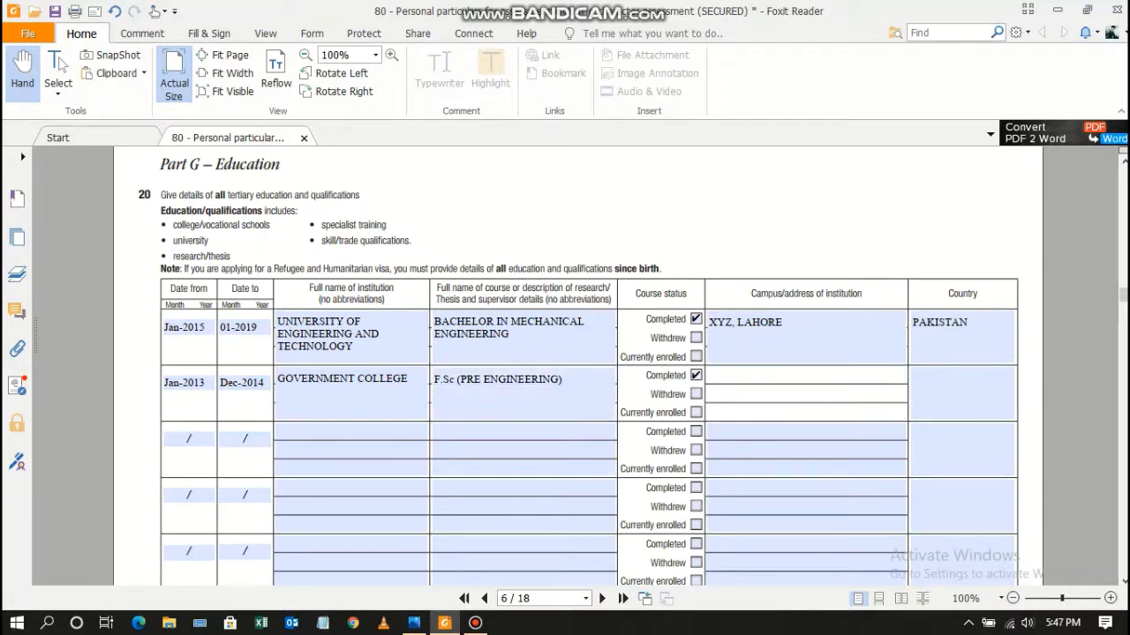
pyautogui.write('XYZ, LAHORE')
pyautogui.press('Tab')
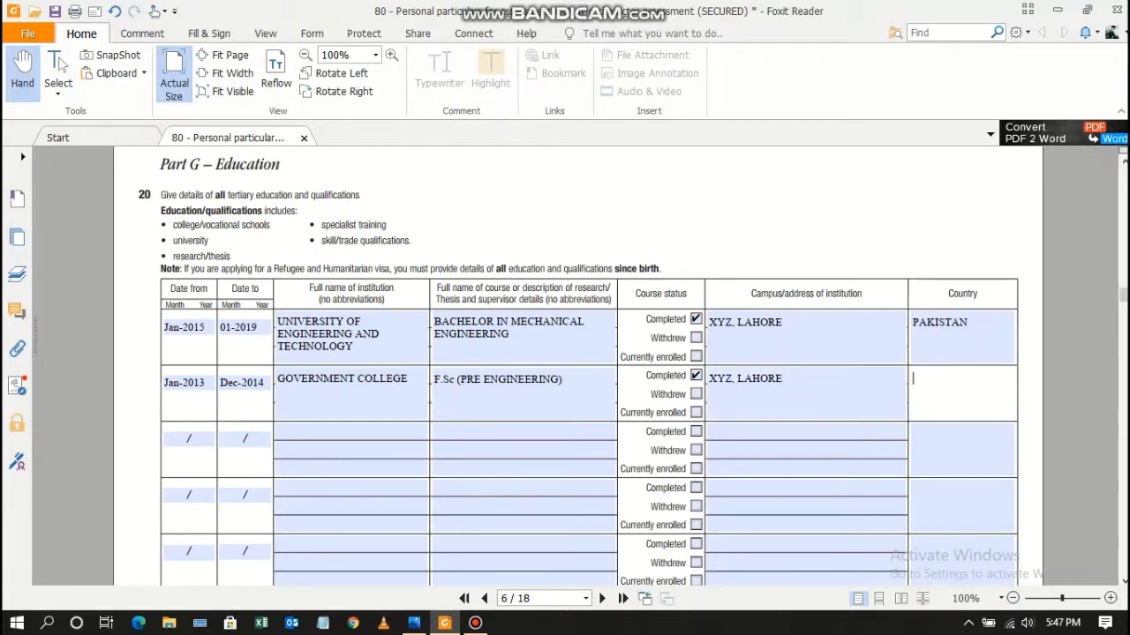
pyautogui.write('PAKISTAN')
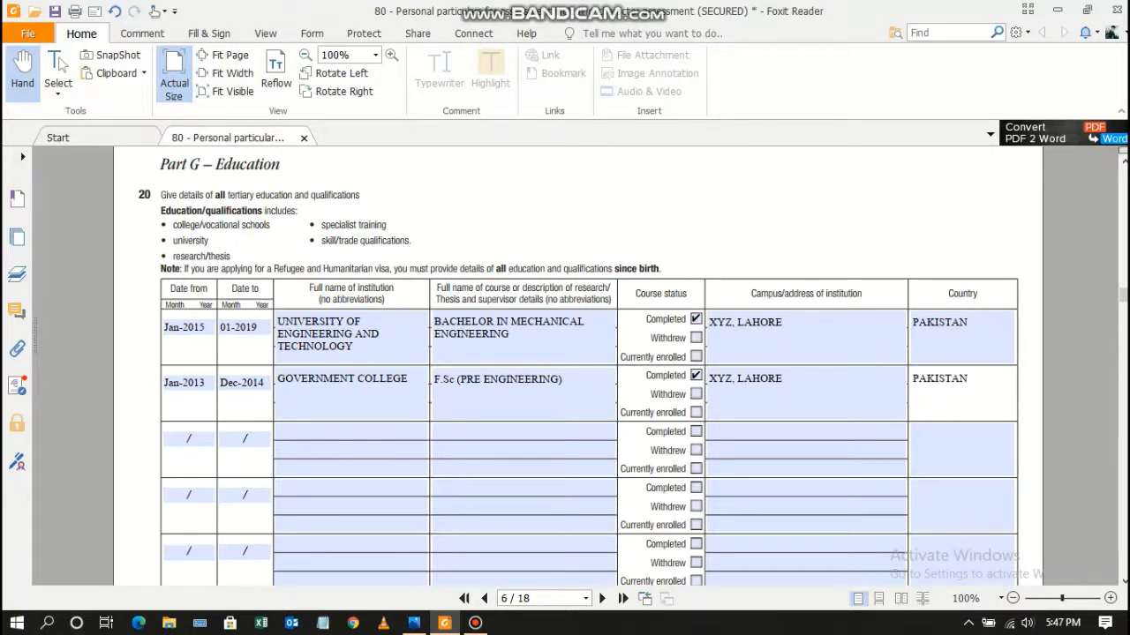
pyautogui.press('Escape')
pyautogui.press('Tab')
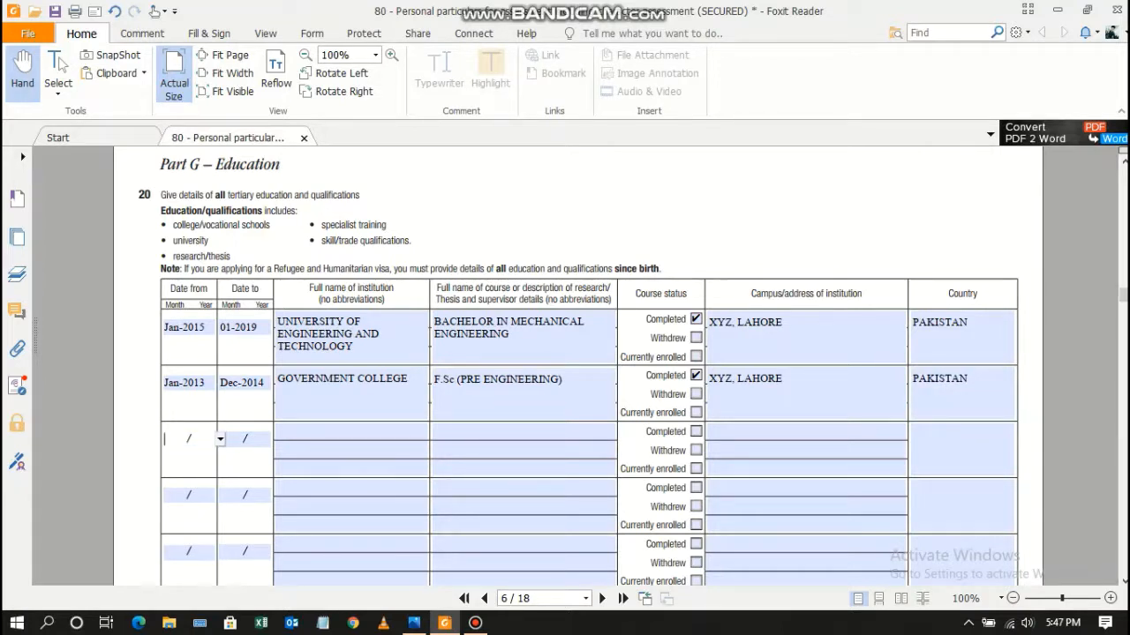
pyautogui.write('01-2011')
# Enter Jan-2011 to Dec-2012 as the third education row's dates.
pyautogui.press('Tab')
pyautogui.write('01-')
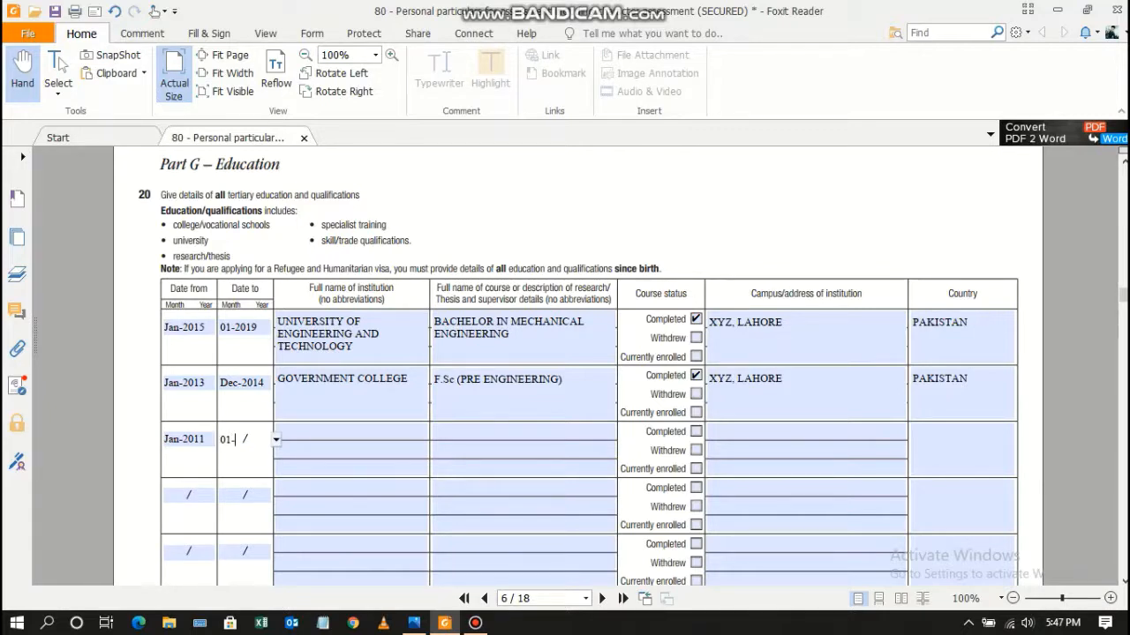
pyautogui.write('20')
pyautogui.press('BackSpace')
pyautogui.press('BackSpace')
pyautogui.press('BackSpace')
pyautogui.press('BackSpace')
pyautogui.press('BackSpace')
pyautogui.write('12-2012')
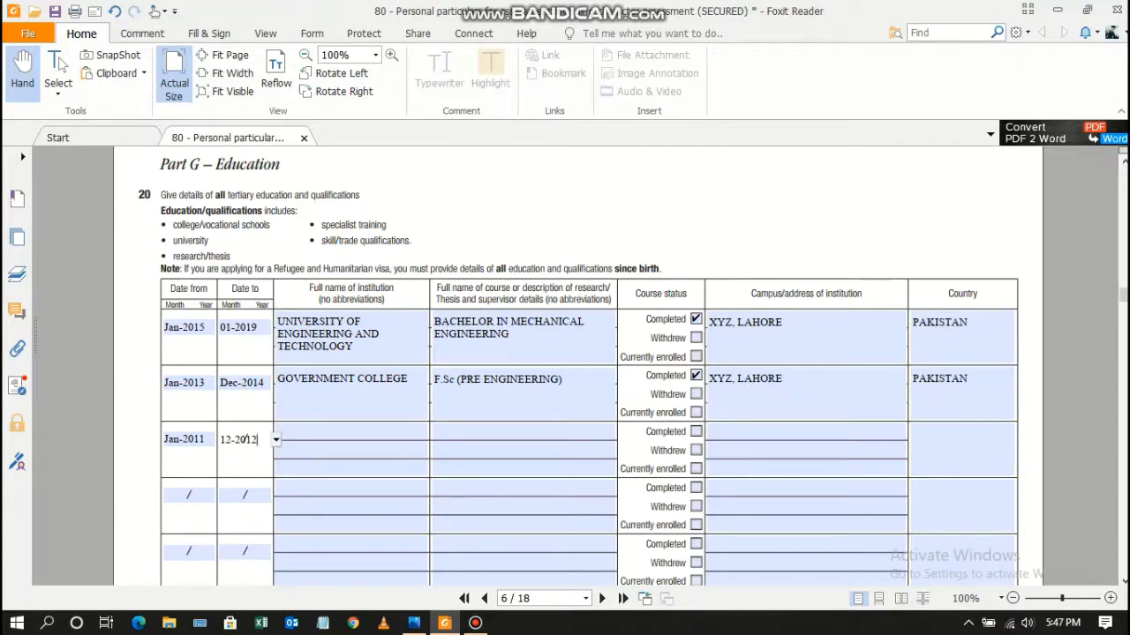
pyautogui.press('Tab')
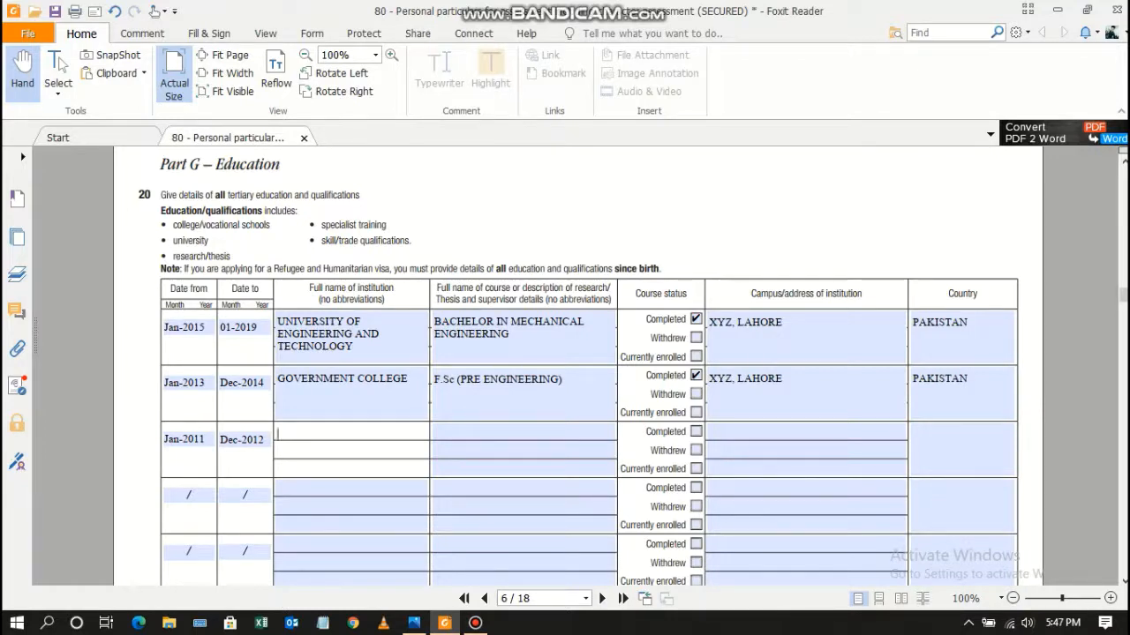
# Enter LAHORE GRAMMAR SCHOOL as the third row's institution.
pyautogui.write('LAHORE GRAMMER SC')
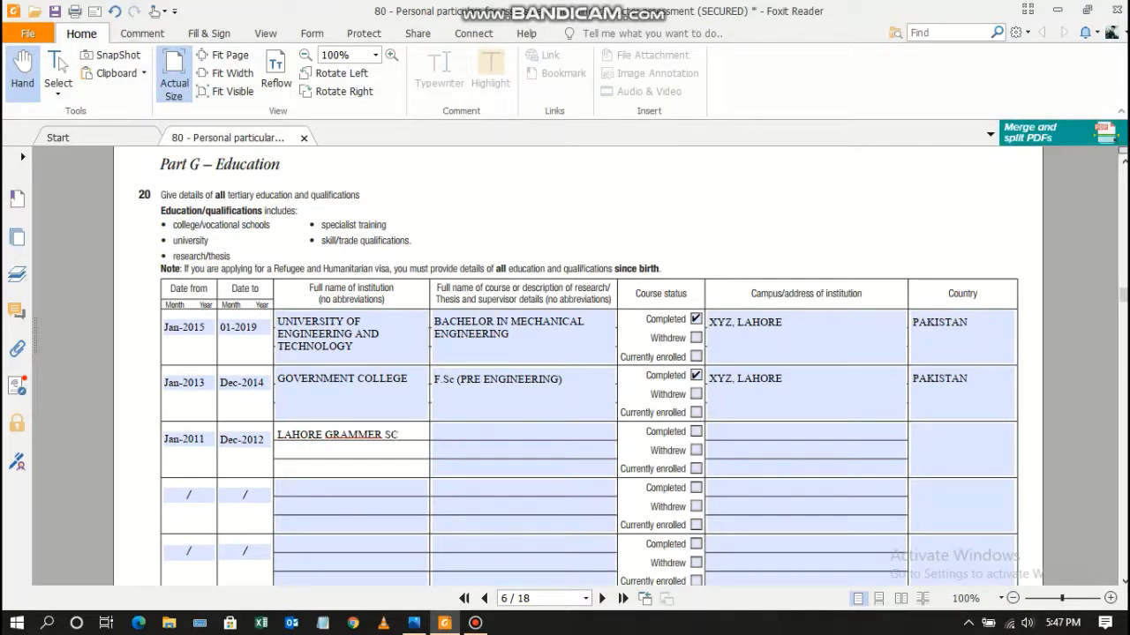
pyautogui.press('BackSpace')
pyautogui.press('BackSpace')
pyautogui.press('BackSpace')
pyautogui.press('BackSpace')
pyautogui.press('BackSpace')
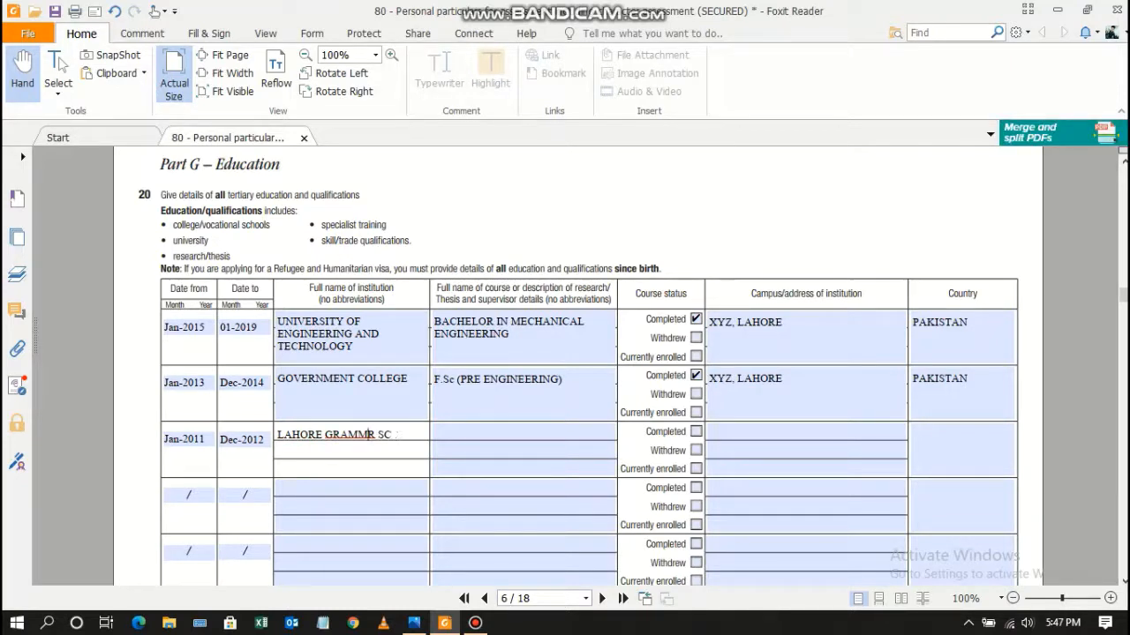
pyautogui.write('AR SC')
pyautogui.write('HOOL')
pyautogui.press('Tab')
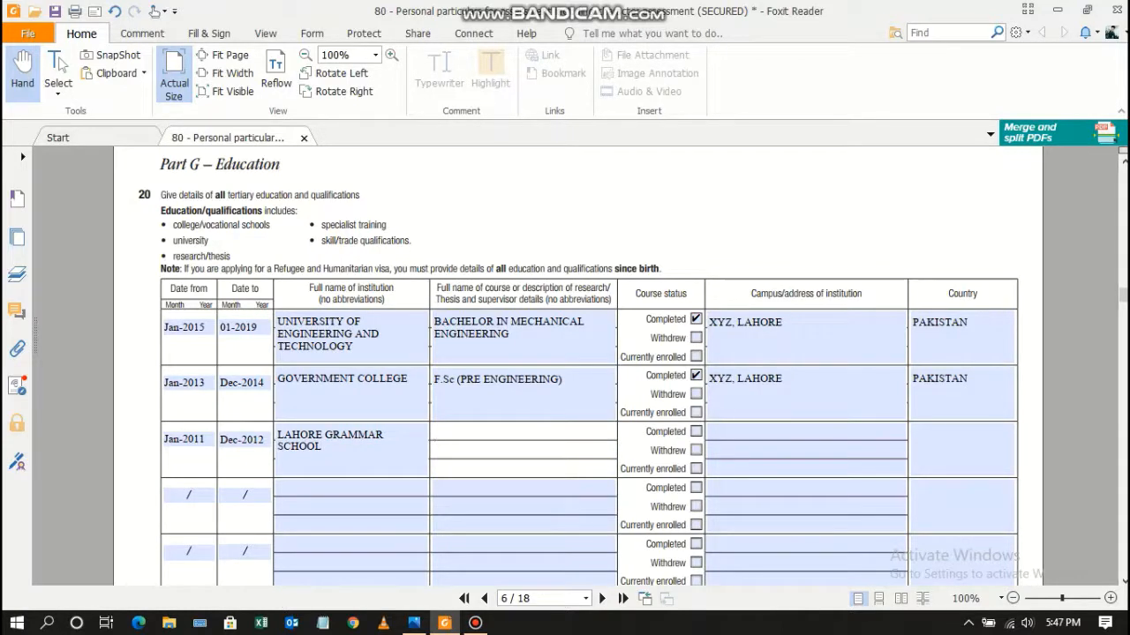
# Add course MATRICULATION (SCIENCE)/ O-LEVELS and mark it Completed.
pyautogui.write('MATRIC')
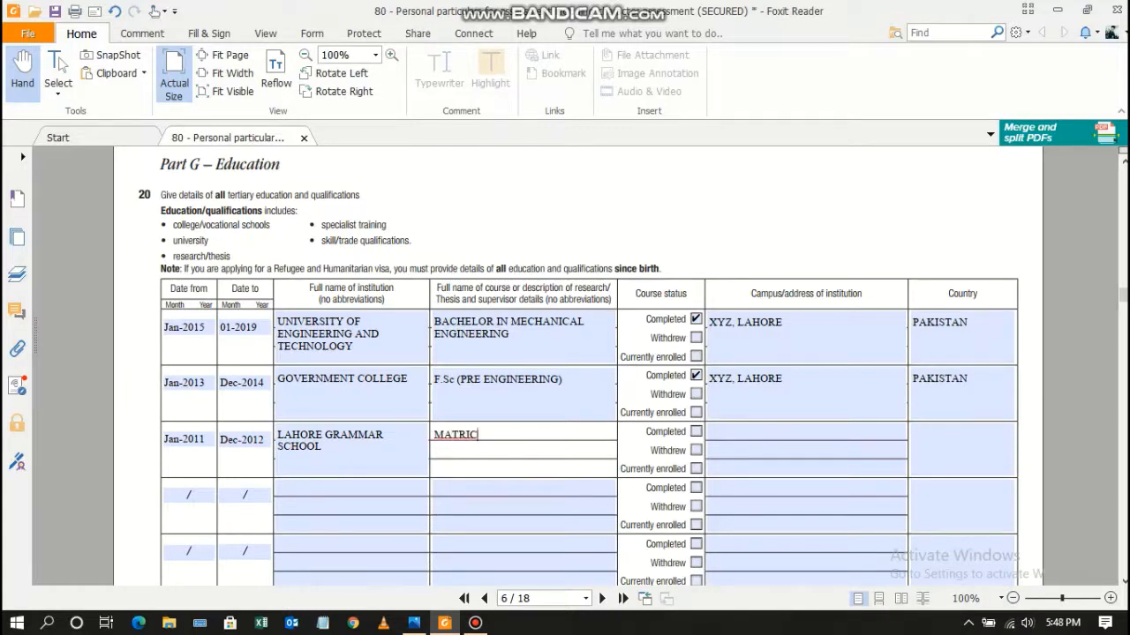
pyautogui.write('ULATIONN ()')
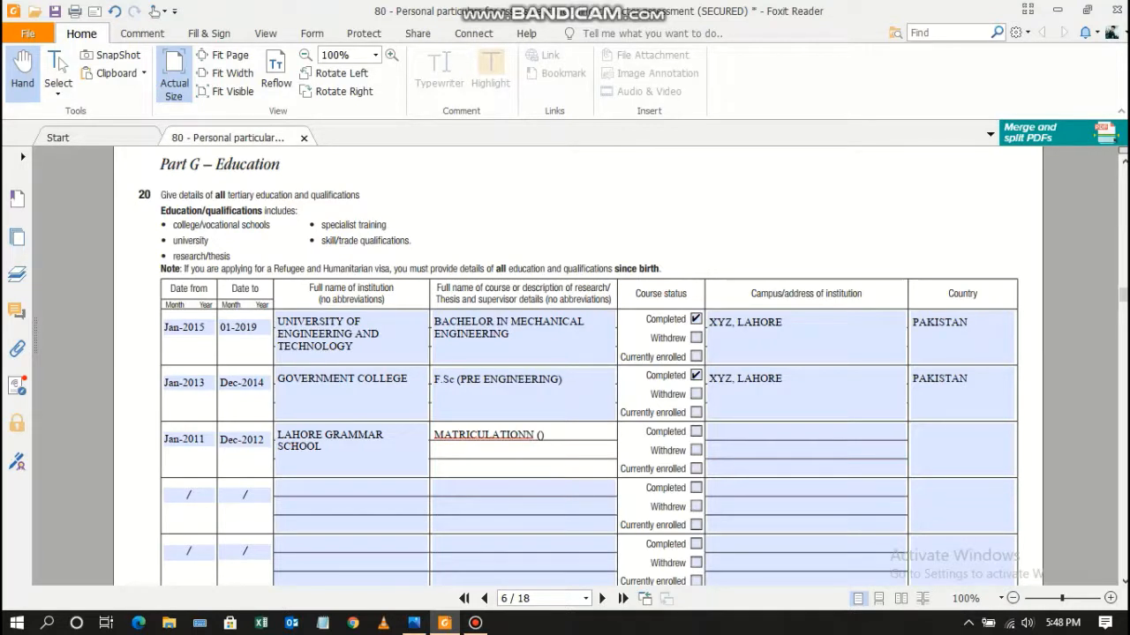
pyautogui.write('SCIENF')
pyautogui.press('BackSpace')
pyautogui.write('CE')
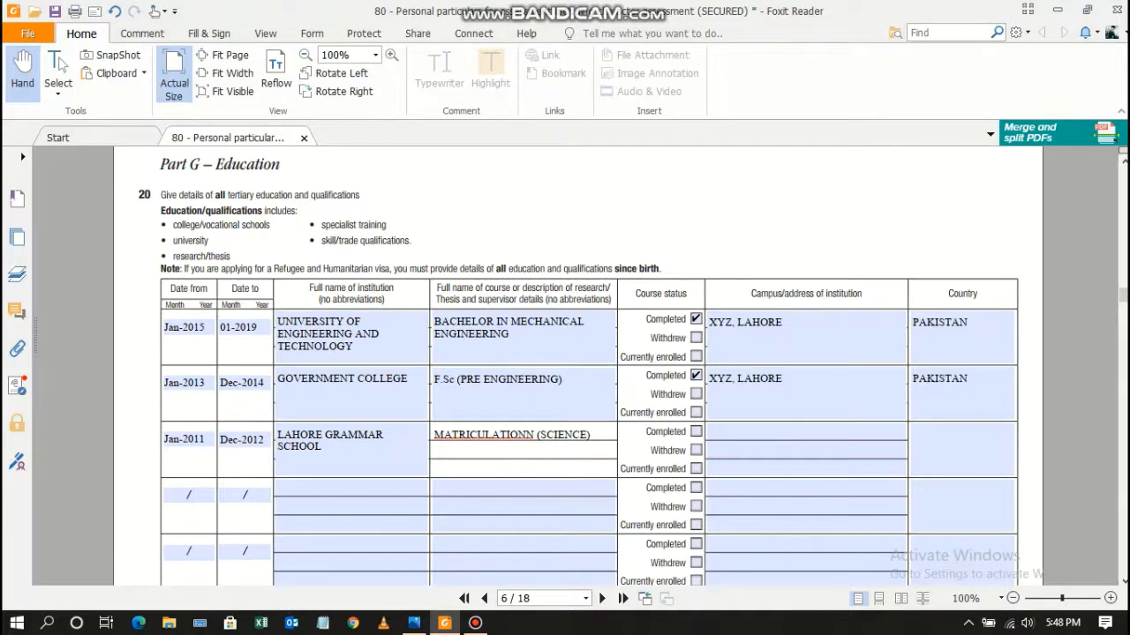
pyautogui.click(533, 435)
pyautogui.press('BackSpace')
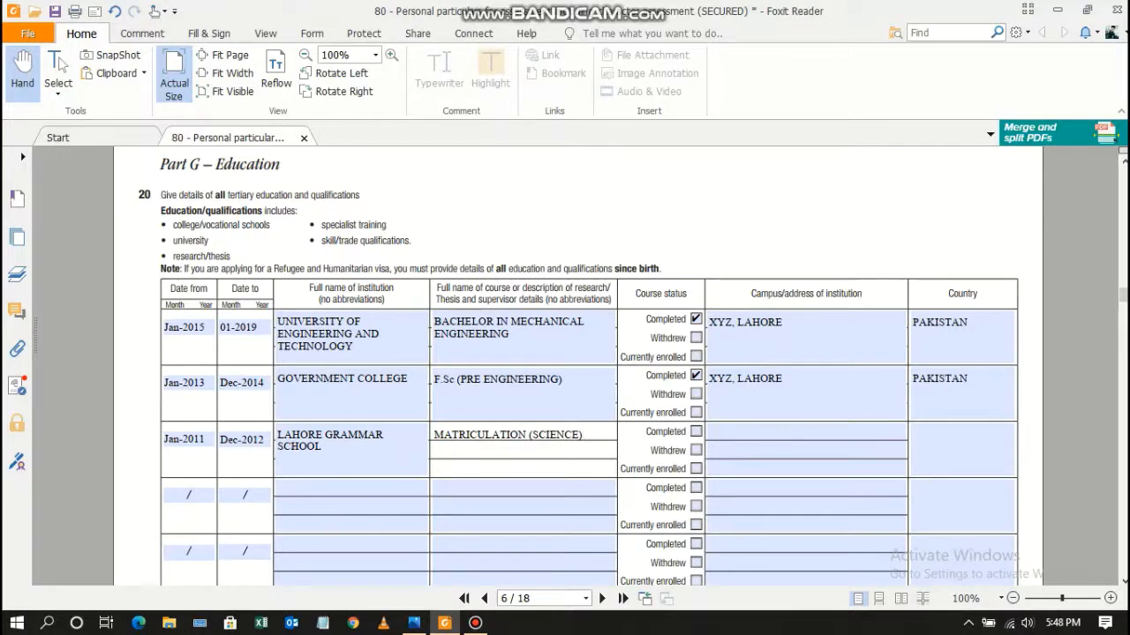
pyautogui.write('/ O-LEVELS')
pyautogui.click(696, 432)
# Give the campus as XYZ, LAHORE with country PAKISTAN.
pyautogui.click(732, 436)
pyautogui.write('XU')
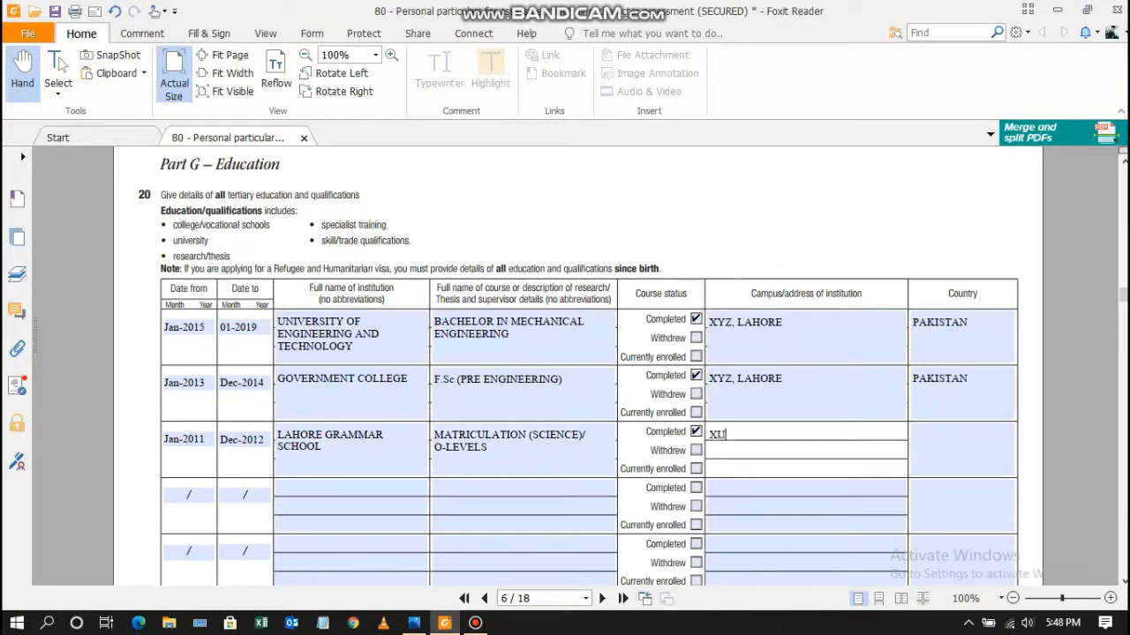
pyautogui.press('BackSpace')
pyautogui.write('YZ')
pyautogui.press('BackSpace')
pyautogui.write('Z, LAHORE')
pyautogui.press('Tab')
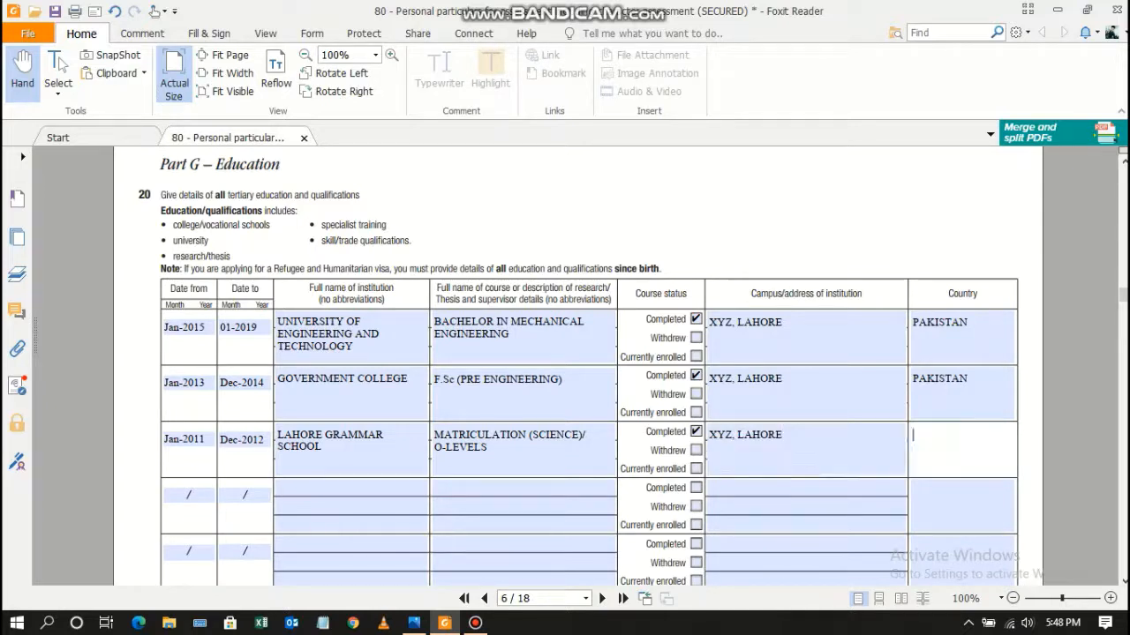
pyautogui.write('PAKISTAN')
pyautogui.press('Tab')
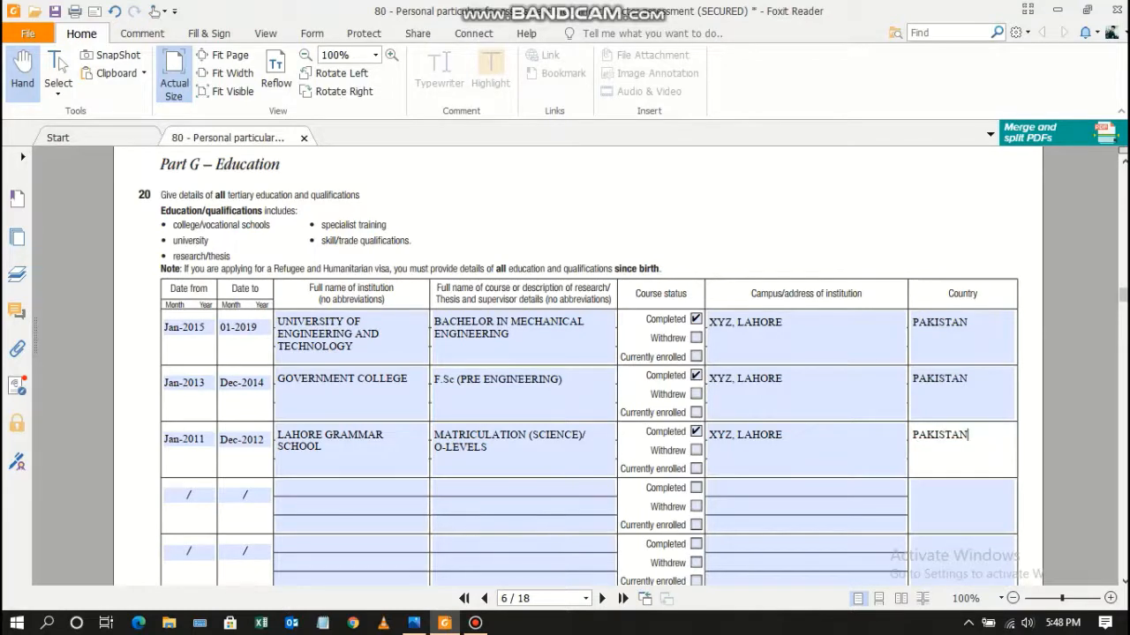
# On page 7's Part H, answer No to question 21 about currently being in Australia.
pyautogui.scroll(-5, 588, 364)
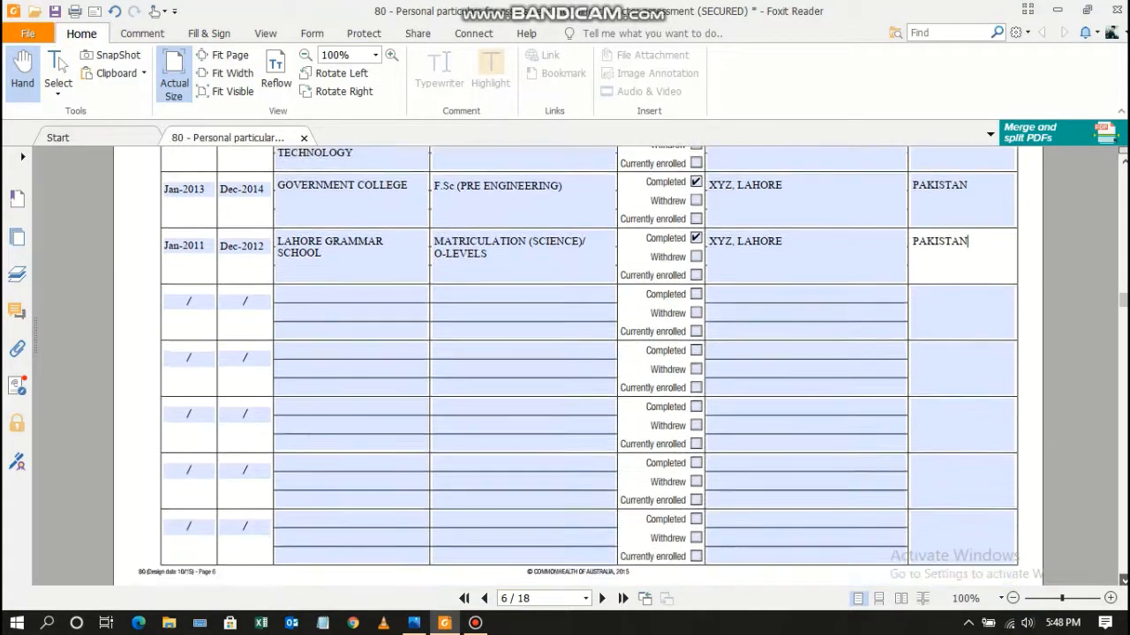
pyautogui.scroll(-3, 589, 364)
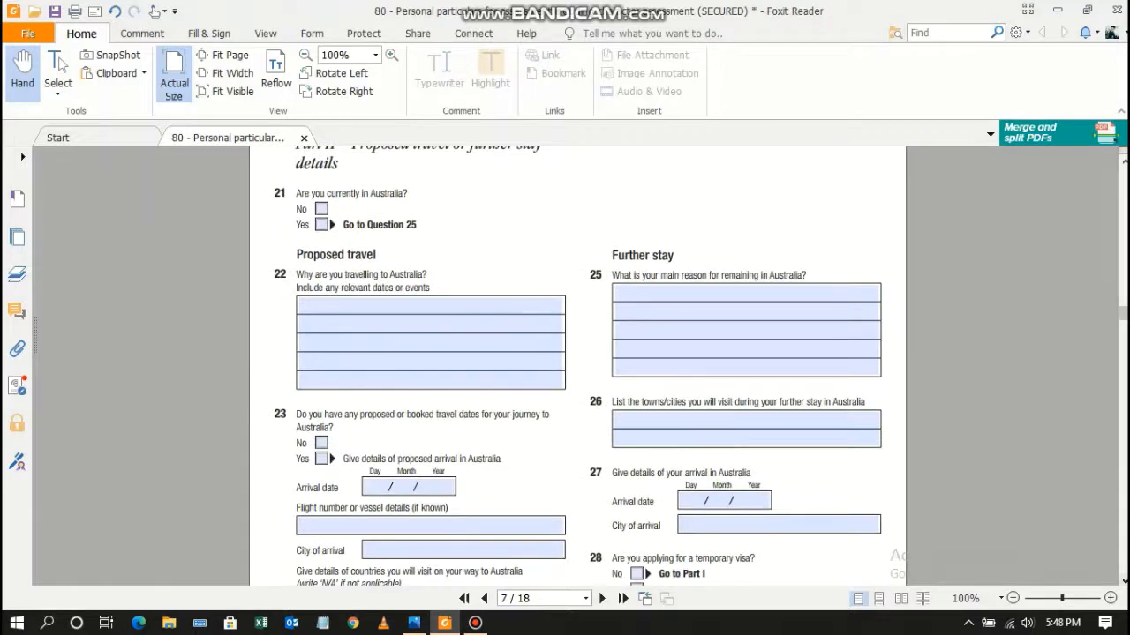
pyautogui.scroll(3, 588, 364)
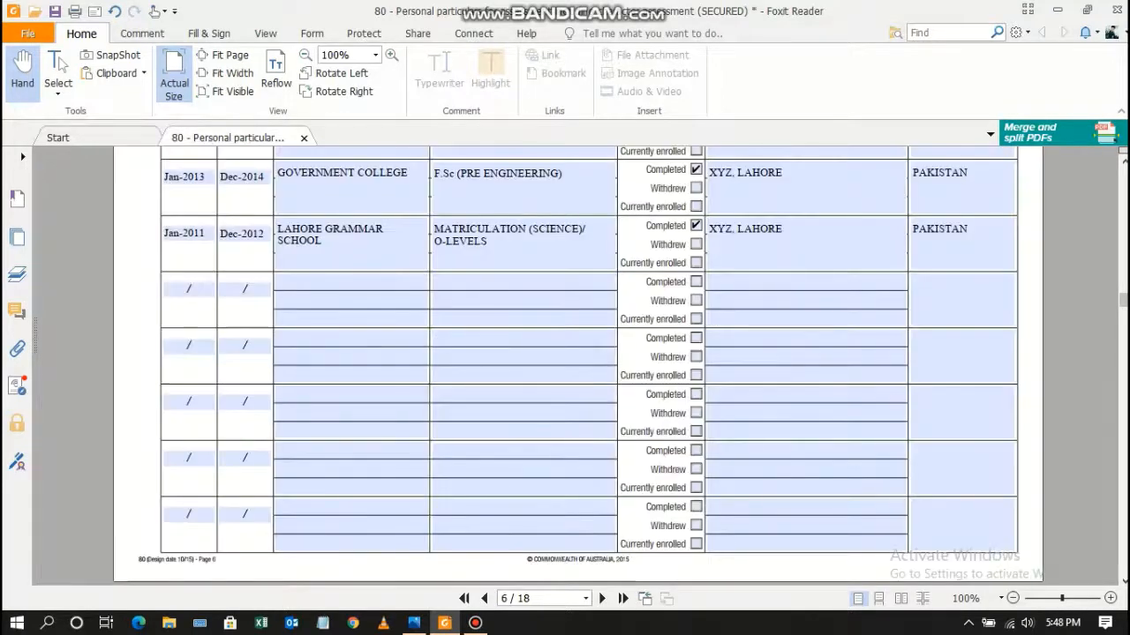
pyautogui.scroll(5, 579, 365)
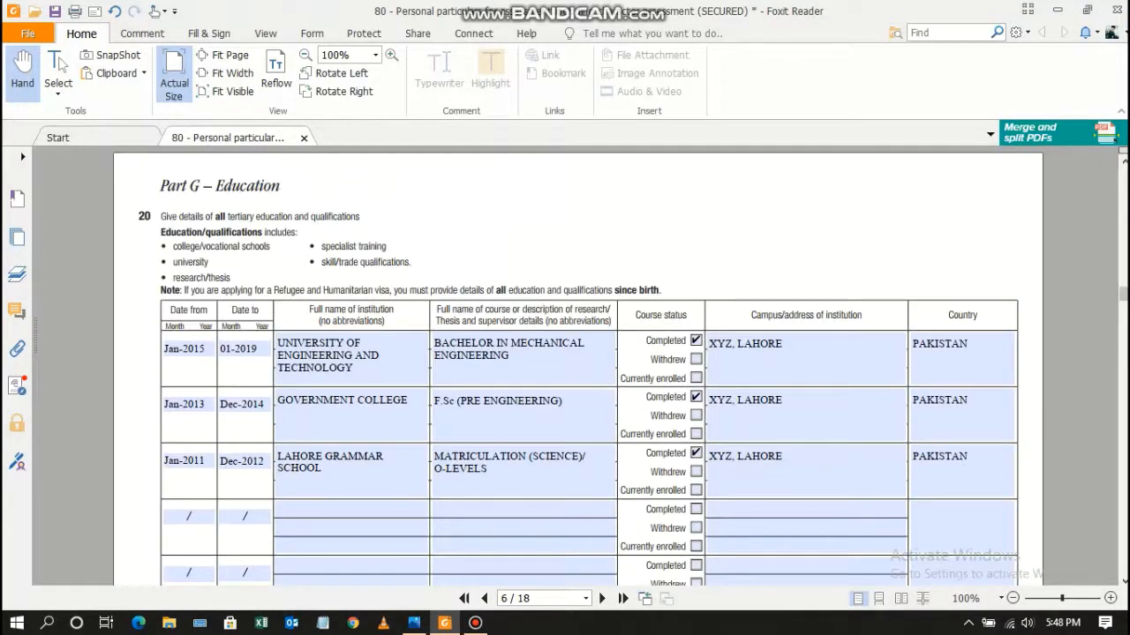
pyautogui.scroll(-4, 578, 364)
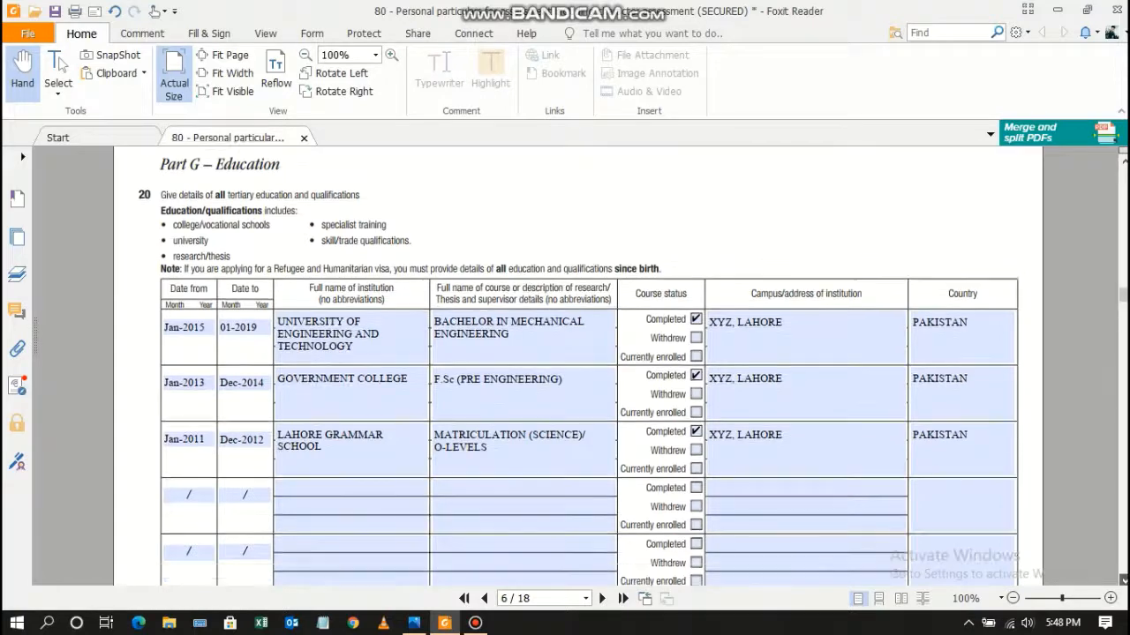
pyautogui.scroll(-5, 578, 365)
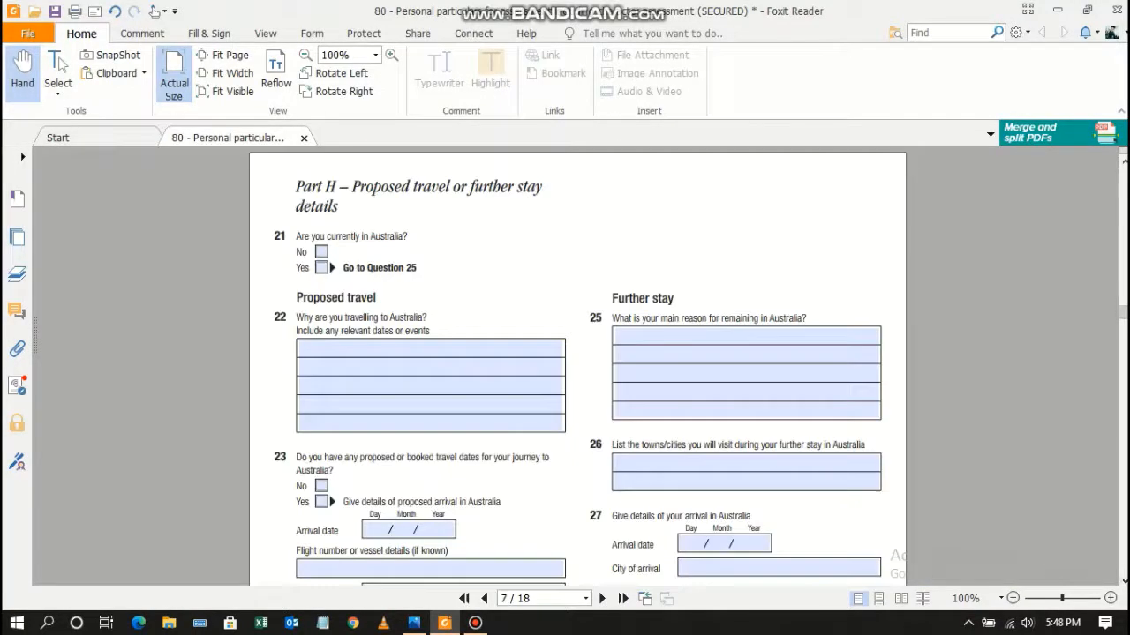
pyautogui.click(322, 252)
# Write that you seek work in Australia and want to enhance mechanical engineering skills.
pyautogui.click(336, 351)
pyautogui.write('I WANT ')
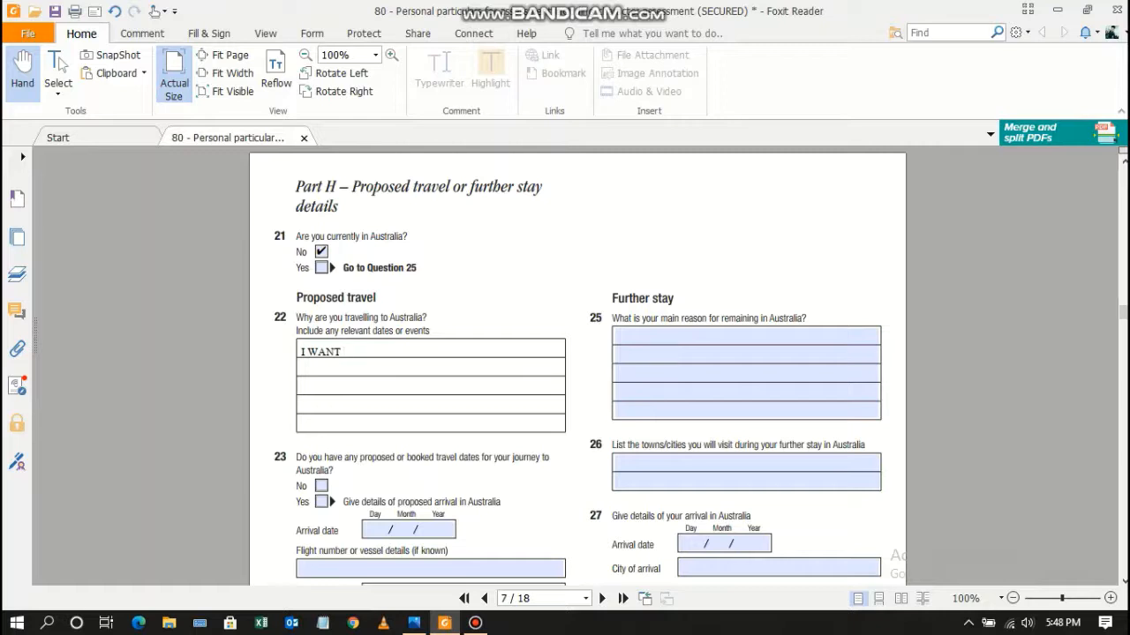
pyautogui.write('TO TRAVEL TO AUSTRALIA')
pyautogui.press('BackSpace')
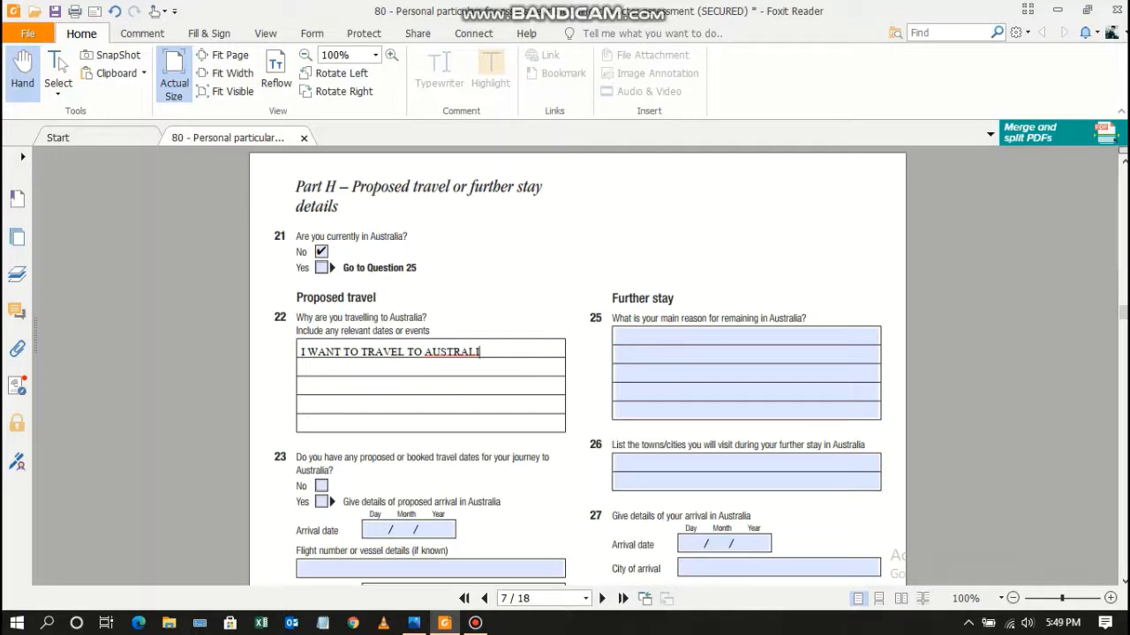
pyautogui.write('A IN SEARCH OF ')
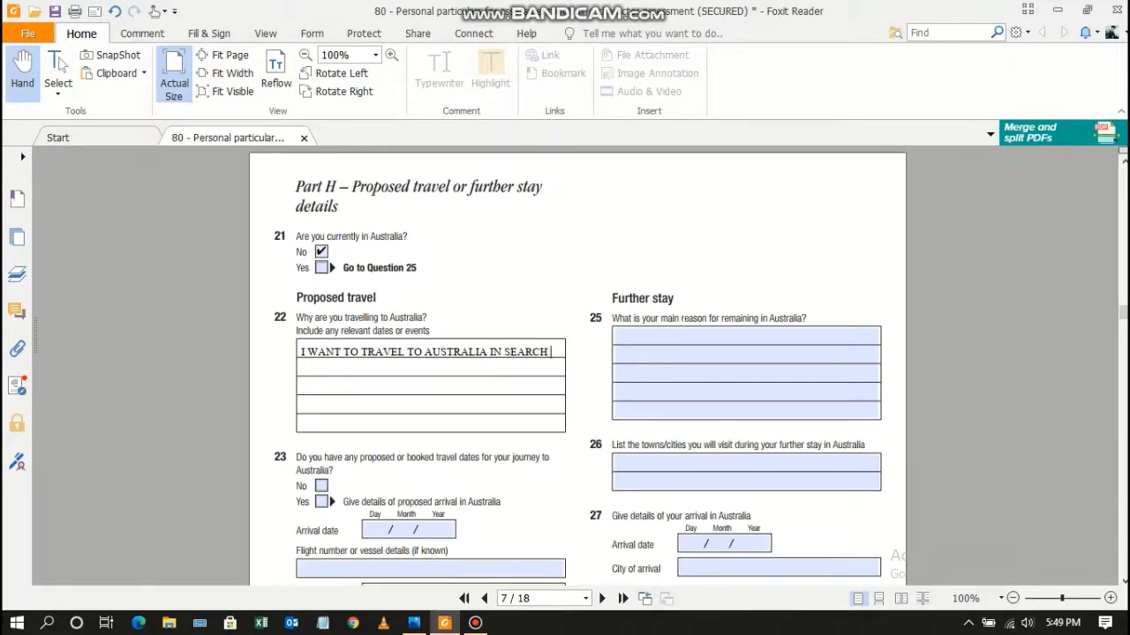
pyautogui.write('AN OPPORTUNITU')
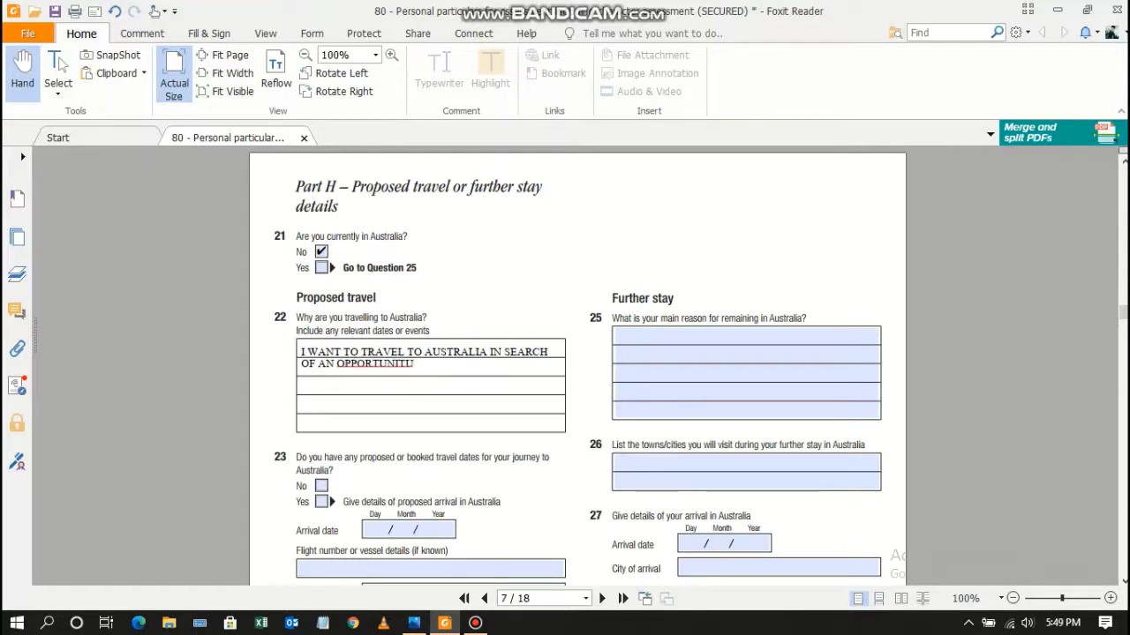
pyautogui.press('BackSpace')
pyautogui.write('Y')
pyautogui.write('TO WOR')
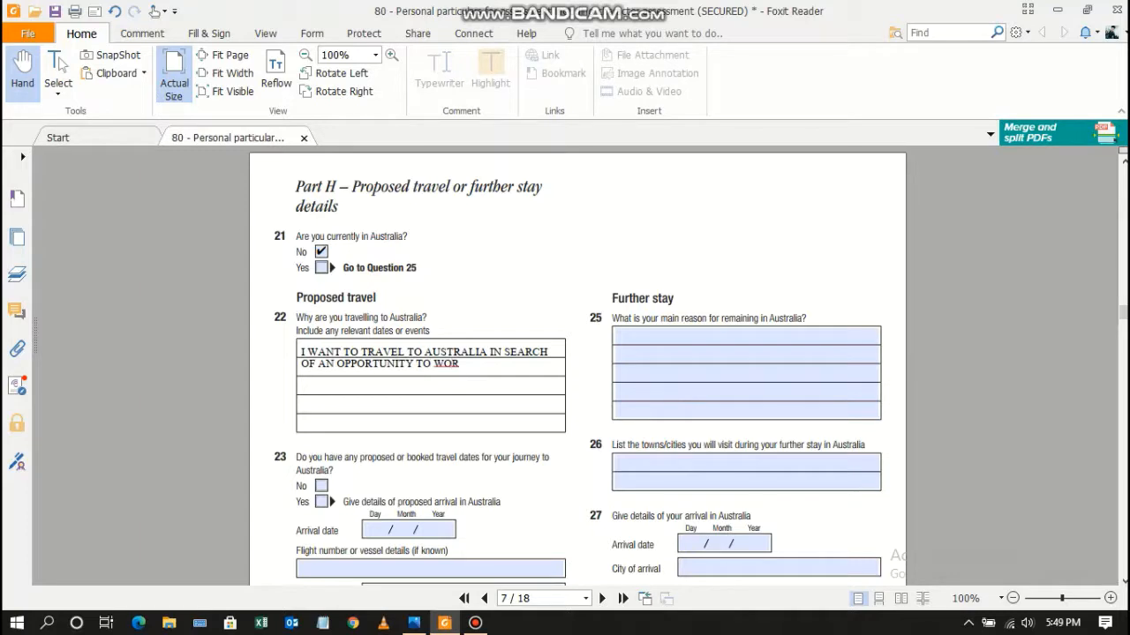
pyautogui.write('K WOVER')
pyautogui.press('BackSpace')
pyautogui.press('BackSpace')
pyautogui.press('BackSpace')
pyautogui.press('BackSpace')
pyautogui.press('BackSpace')
pyautogui.write('OVER THERE')
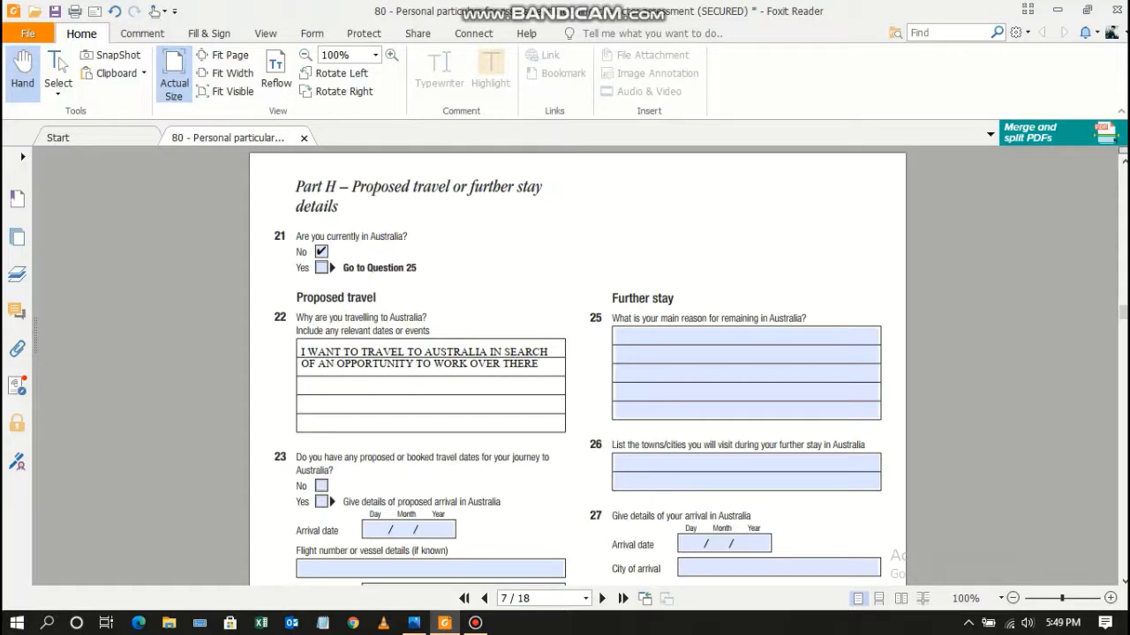
pyautogui.write(' AND TO ENHANCE ')
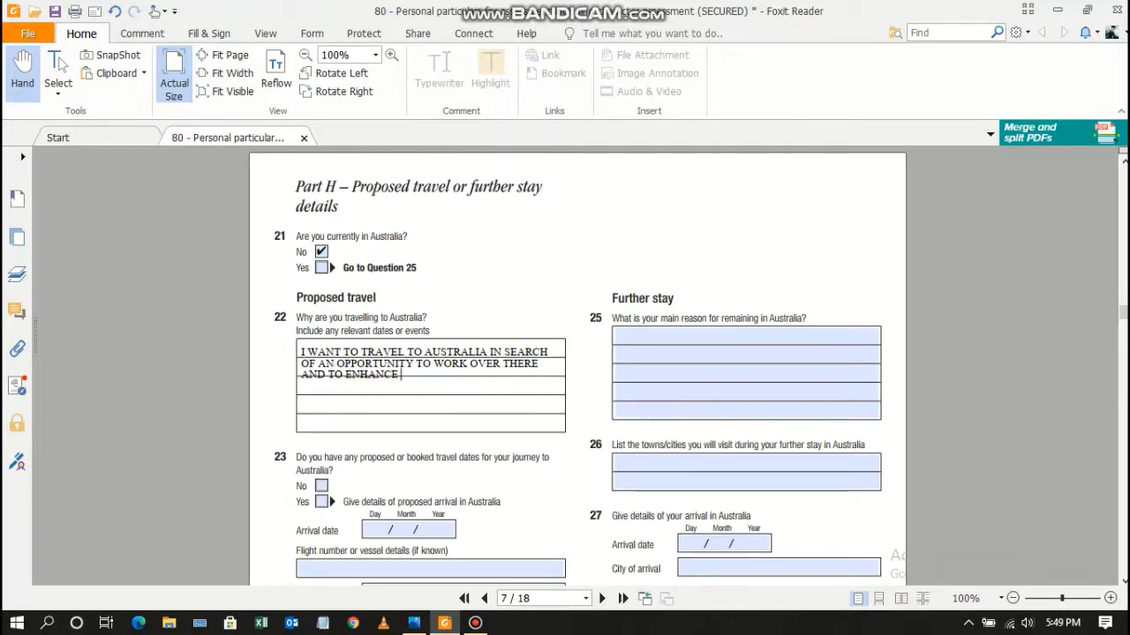
pyautogui.write('MY TECHNICAL')
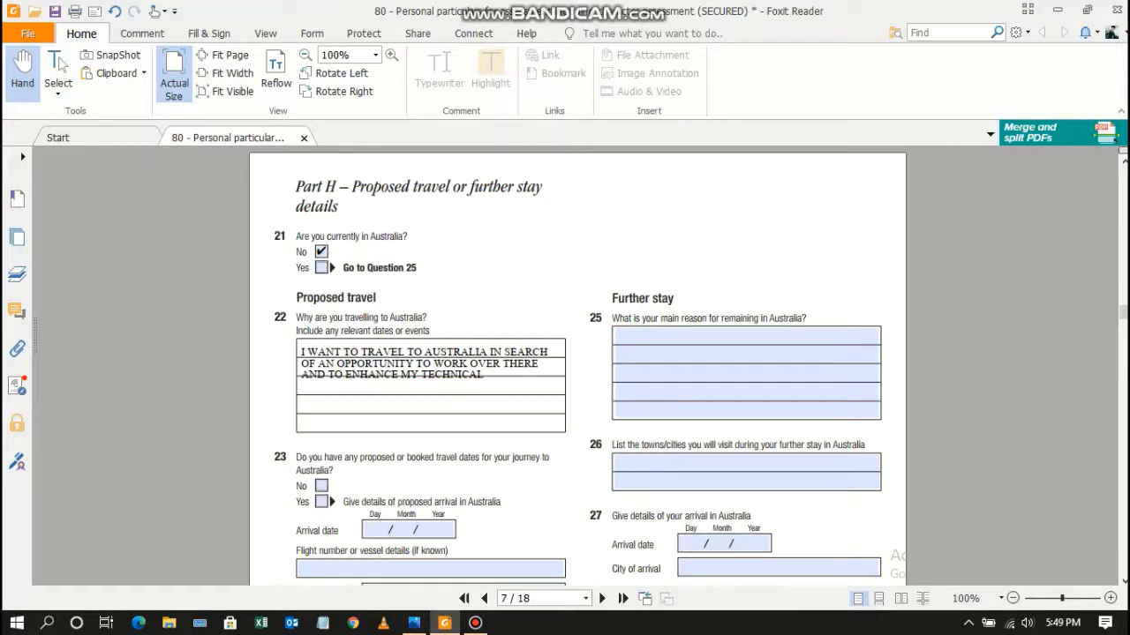
pyautogui.write(' SKILLS IN TH')
pyautogui.write('E ')
pyautogui.write('FIEL')
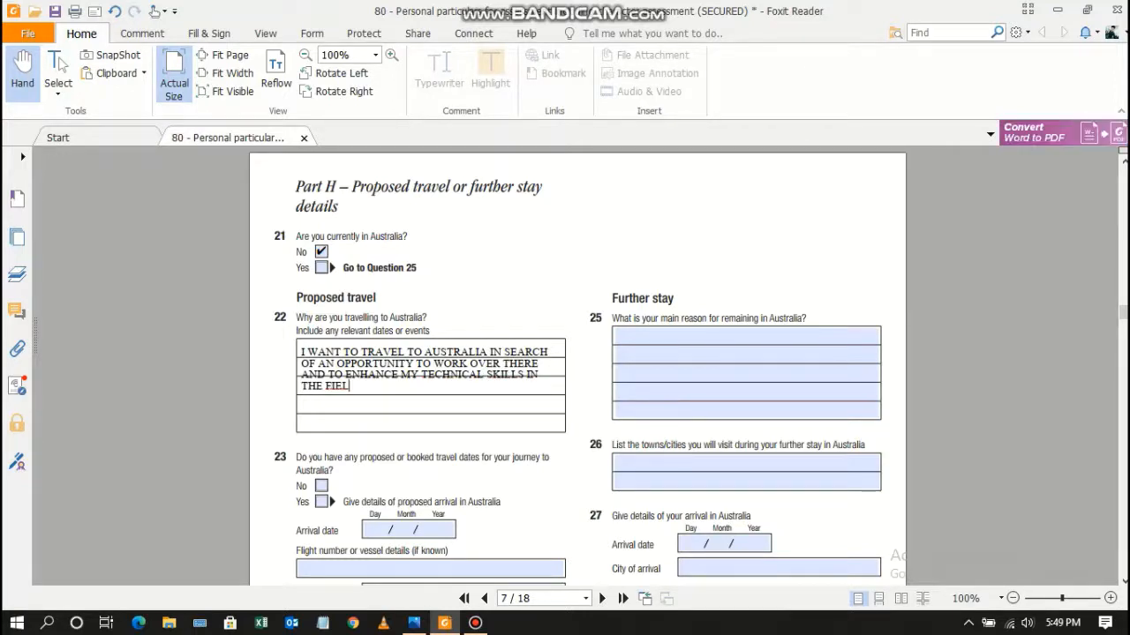
pyautogui.write('D OF MECHANICAL ENGINEERING.')
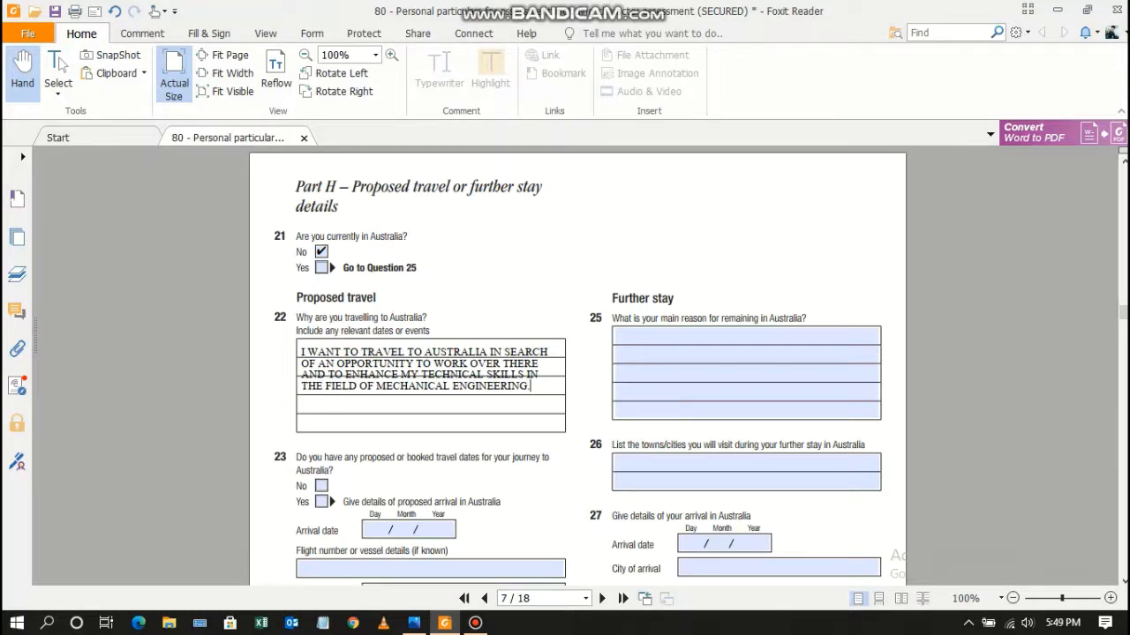
# Answer No to question 23 on booked travel and Yes to question 24.
pyautogui.click(321, 486)
pyautogui.scroll(-5, 577, 364)
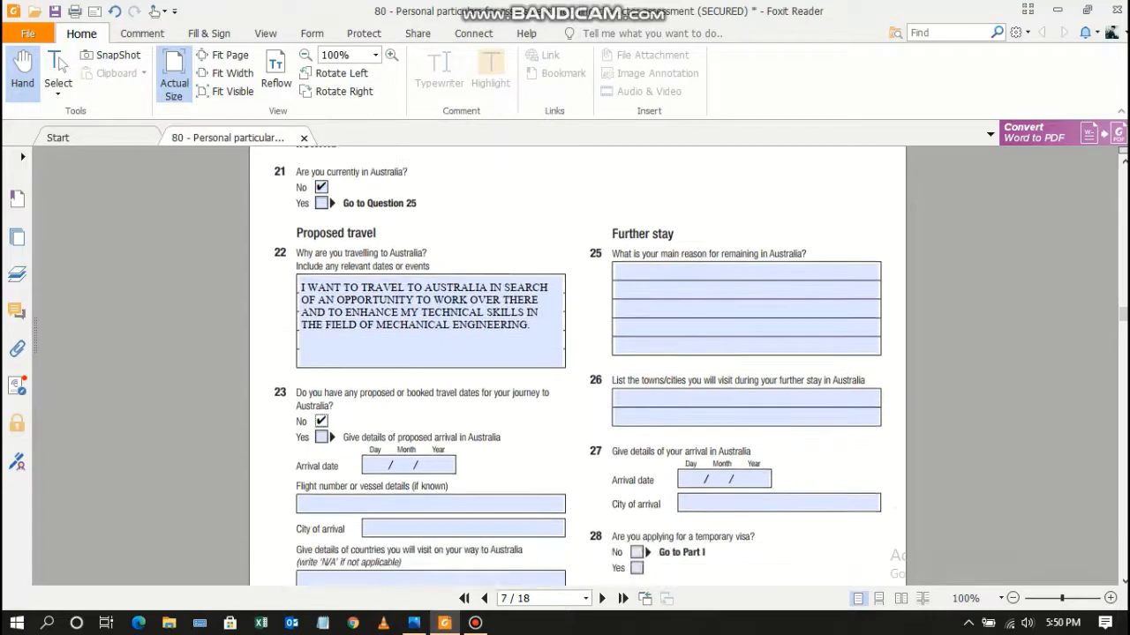
pyautogui.scroll(-2, 577, 363)
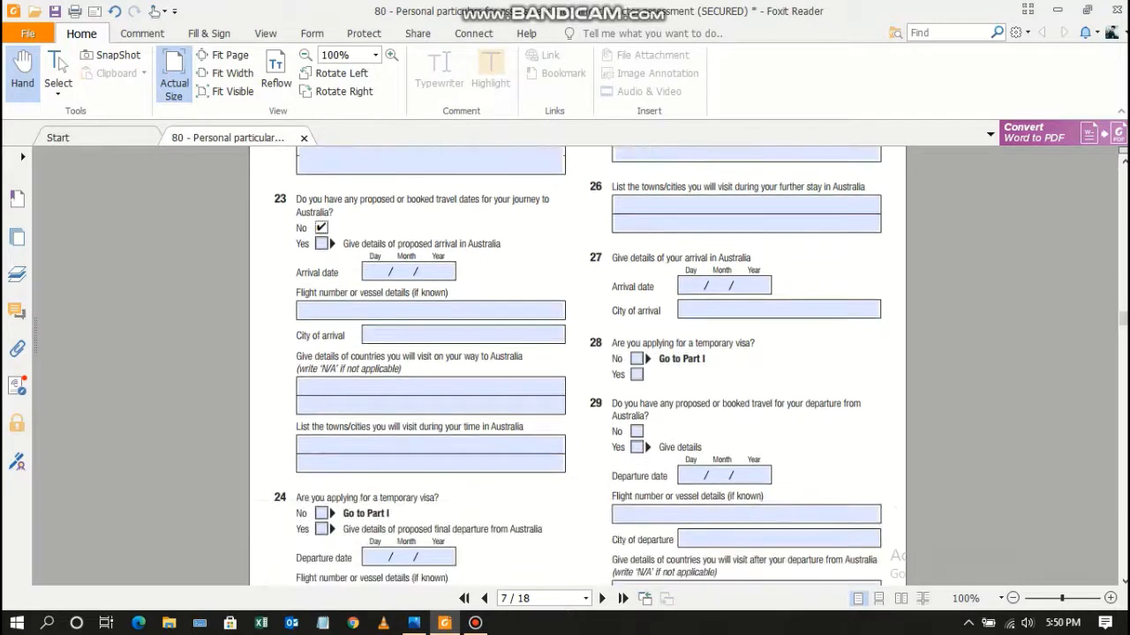
pyautogui.scroll(-1, 577, 364)
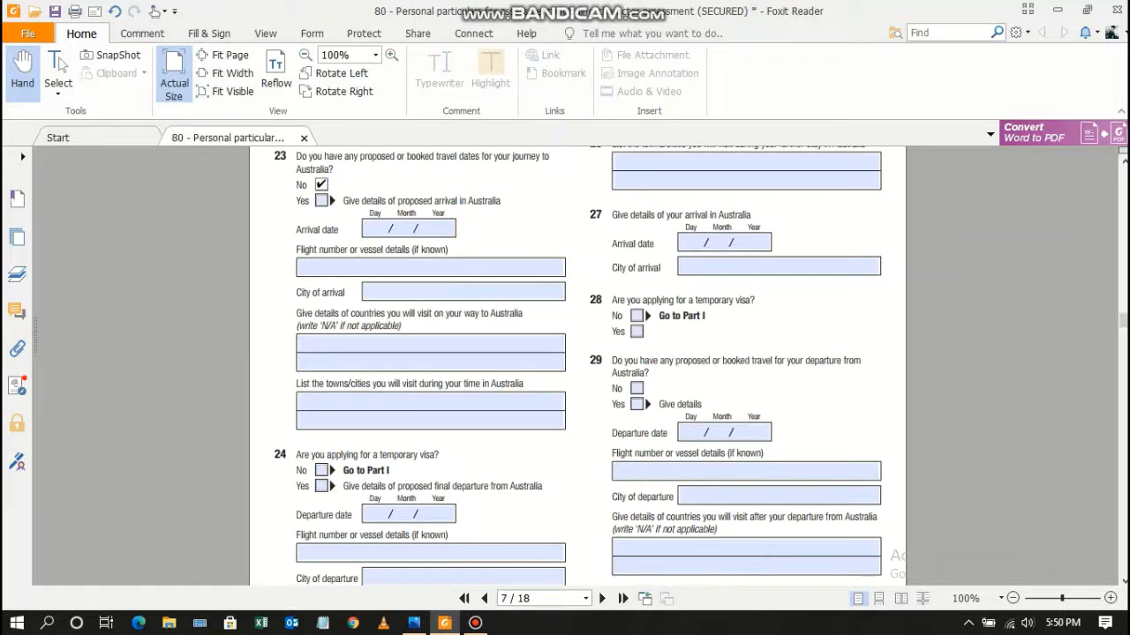
pyautogui.click(321, 486)
# On page 8, answer No to questions 30 and 31.
pyautogui.scroll(-3, 578, 364)
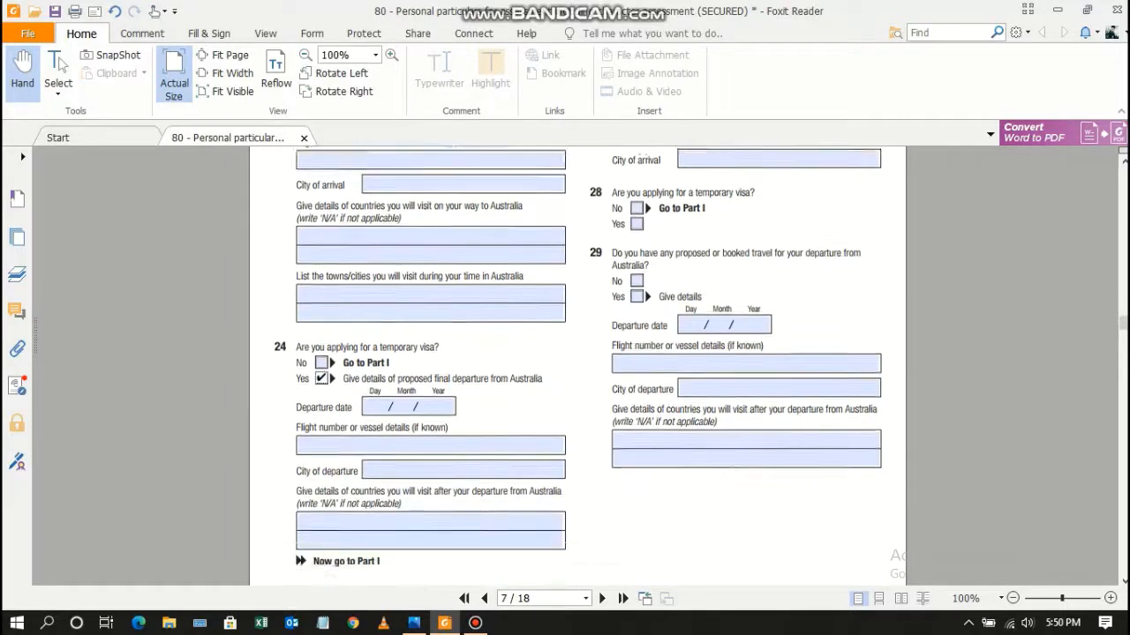
pyautogui.scroll(-2, 578, 364)
pyautogui.scroll(4, 577, 363)
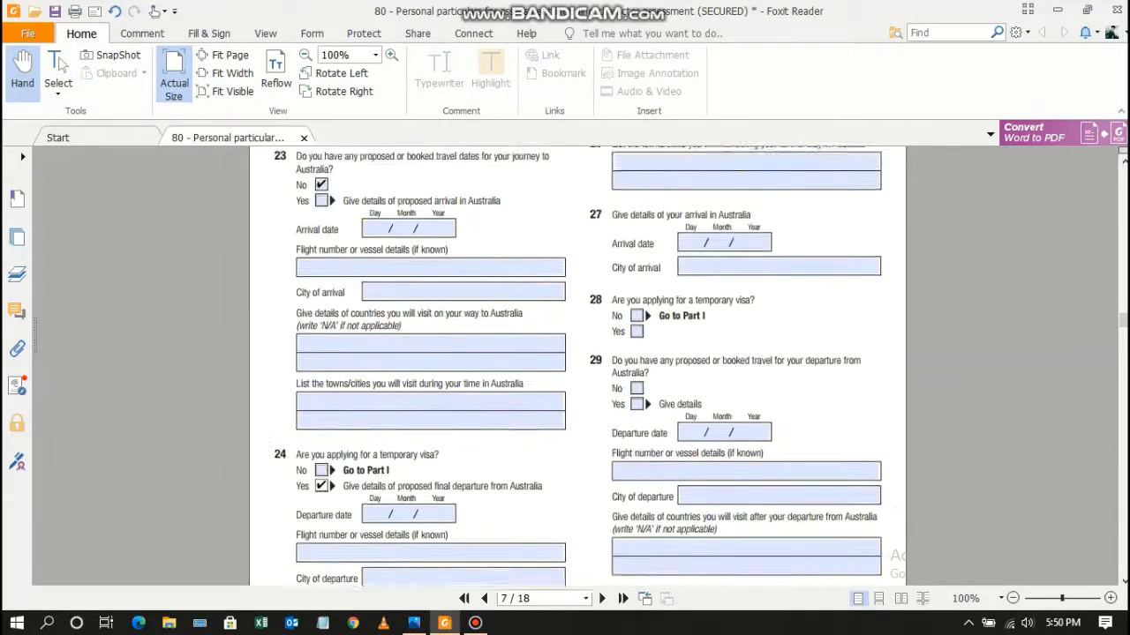
pyautogui.scroll(5, 577, 364)
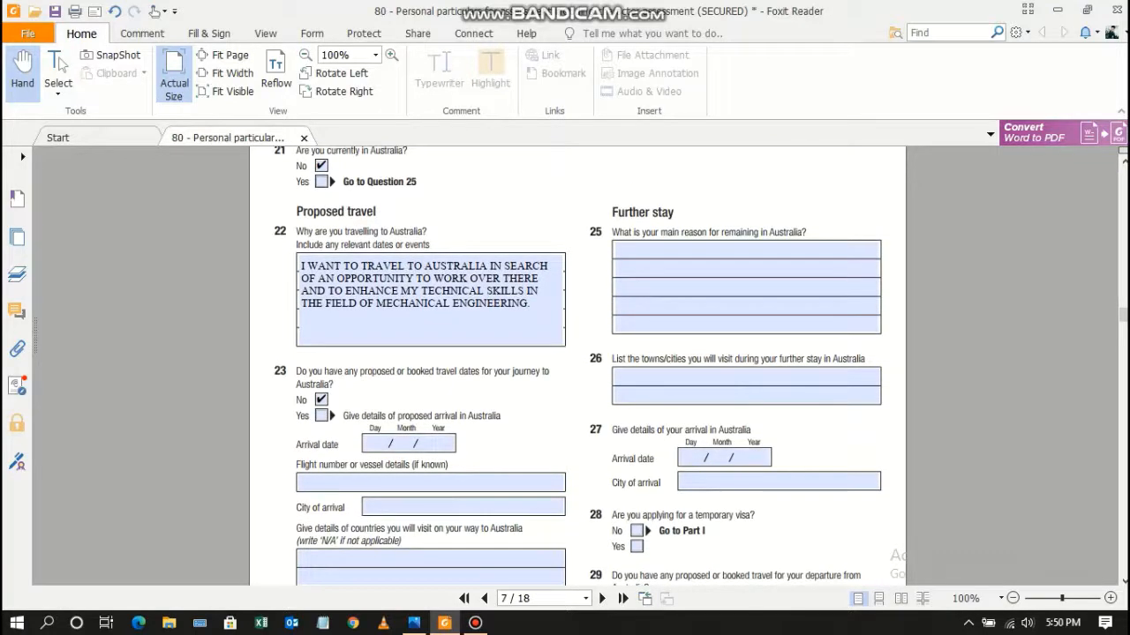
pyautogui.scroll(-2, 578, 364)
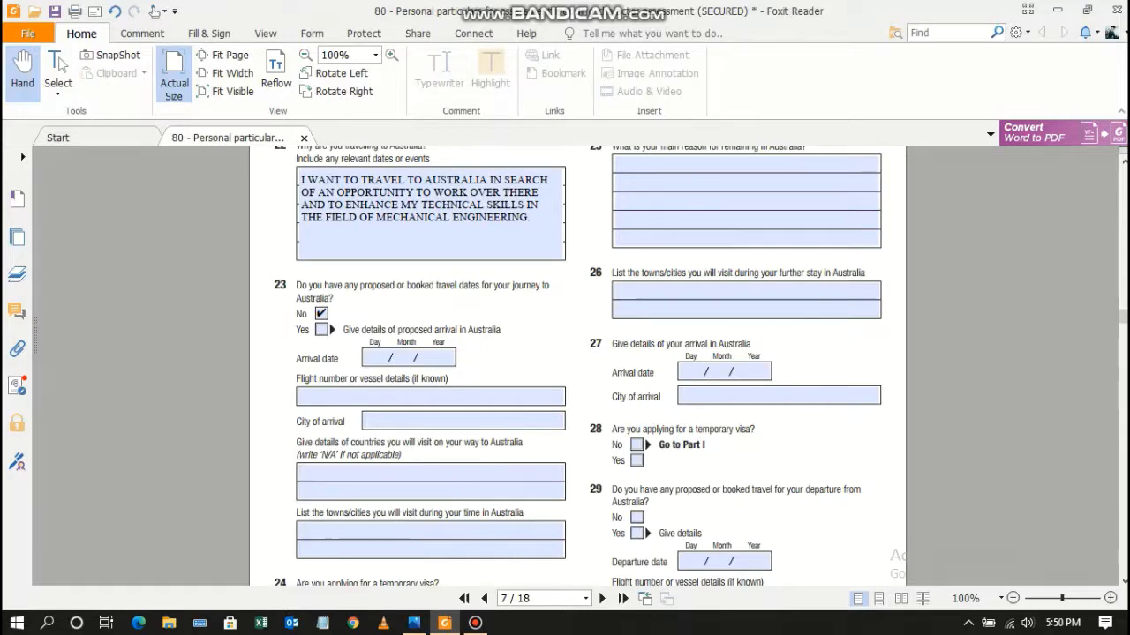
pyautogui.scroll(-4, 577, 363)
pyautogui.scroll(-2, 577, 363)
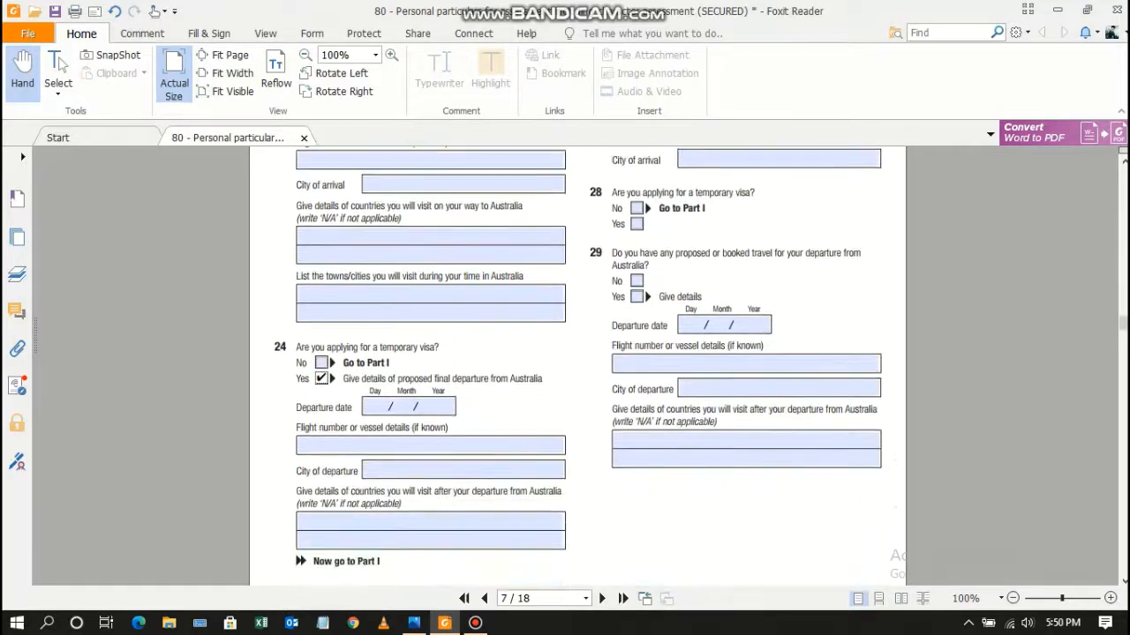
pyautogui.scroll(-1, 577, 363)
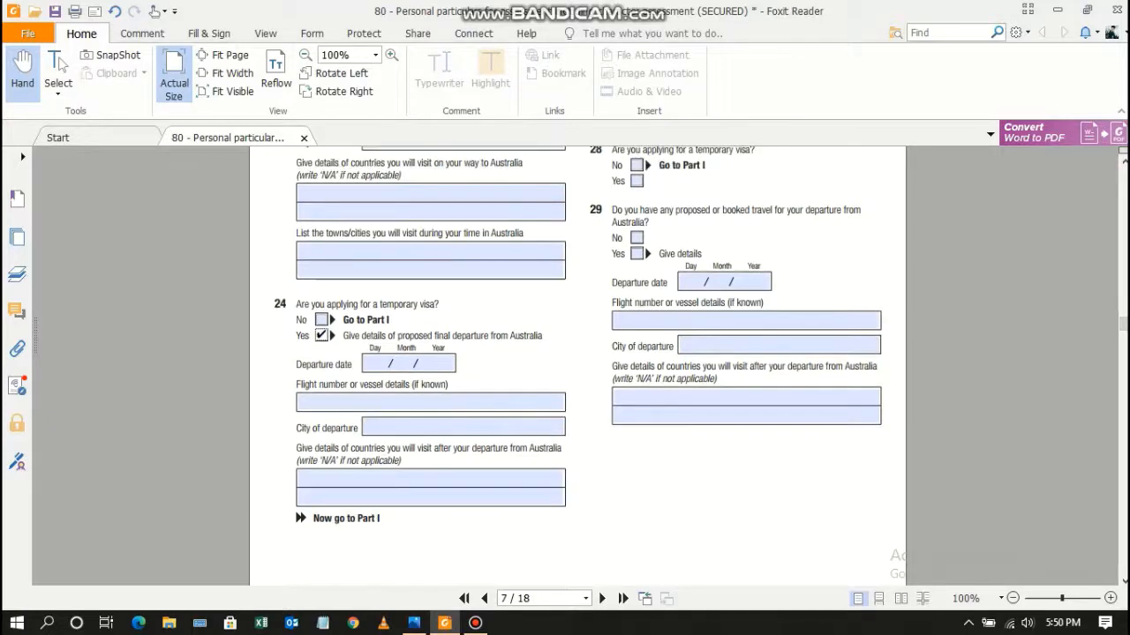
pyautogui.scroll(8, 577, 363)
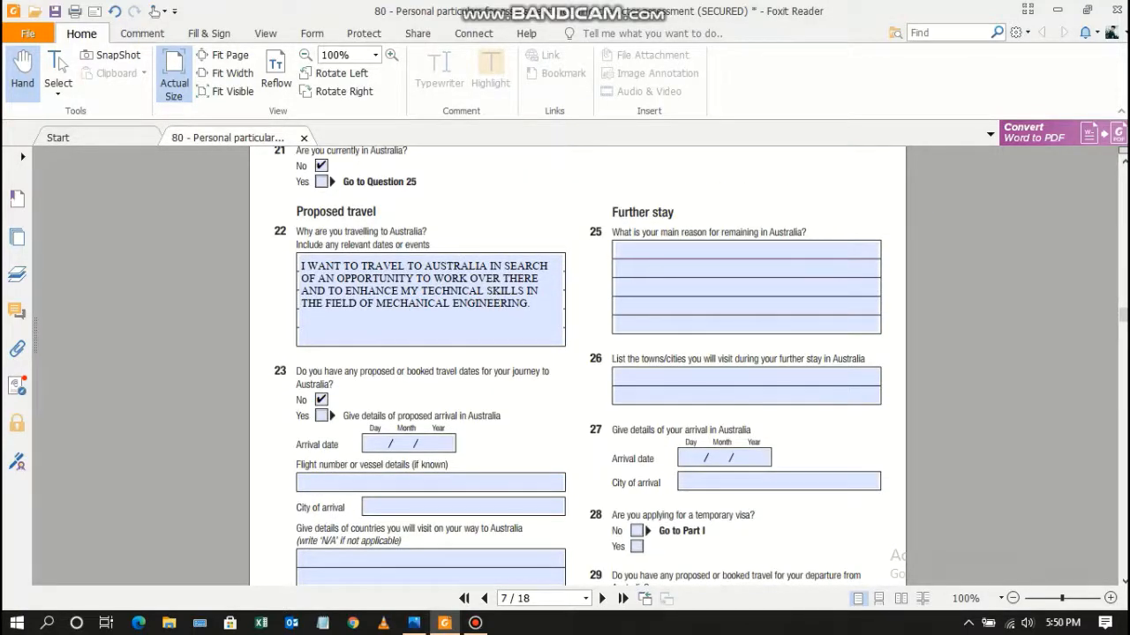
pyautogui.scroll(-3, 577, 363)
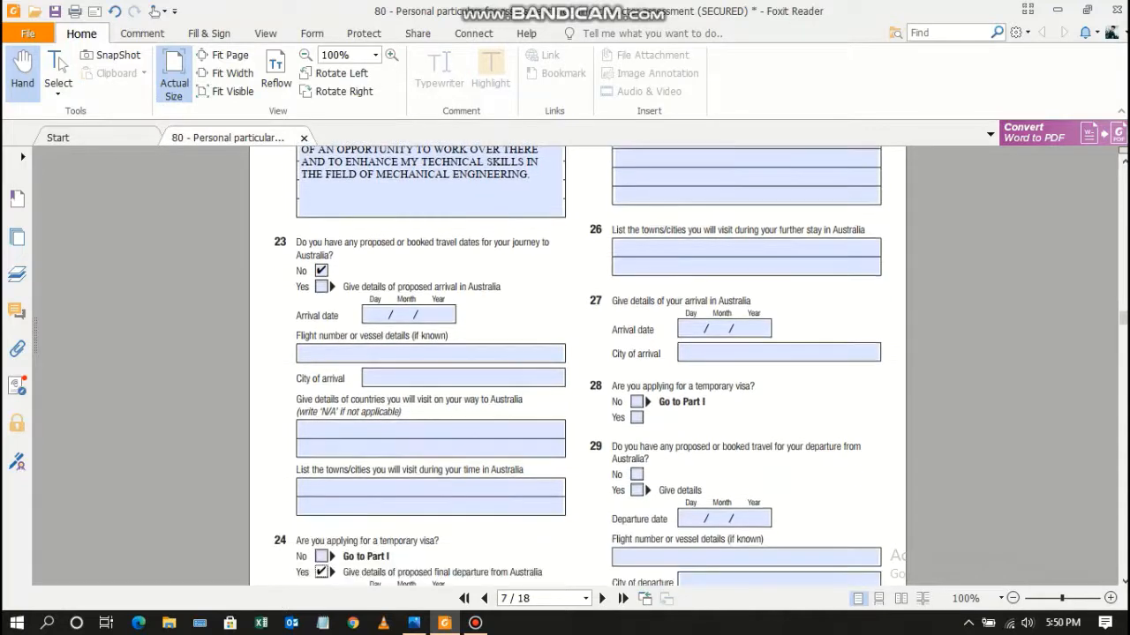
pyautogui.scroll(-5, 578, 363)
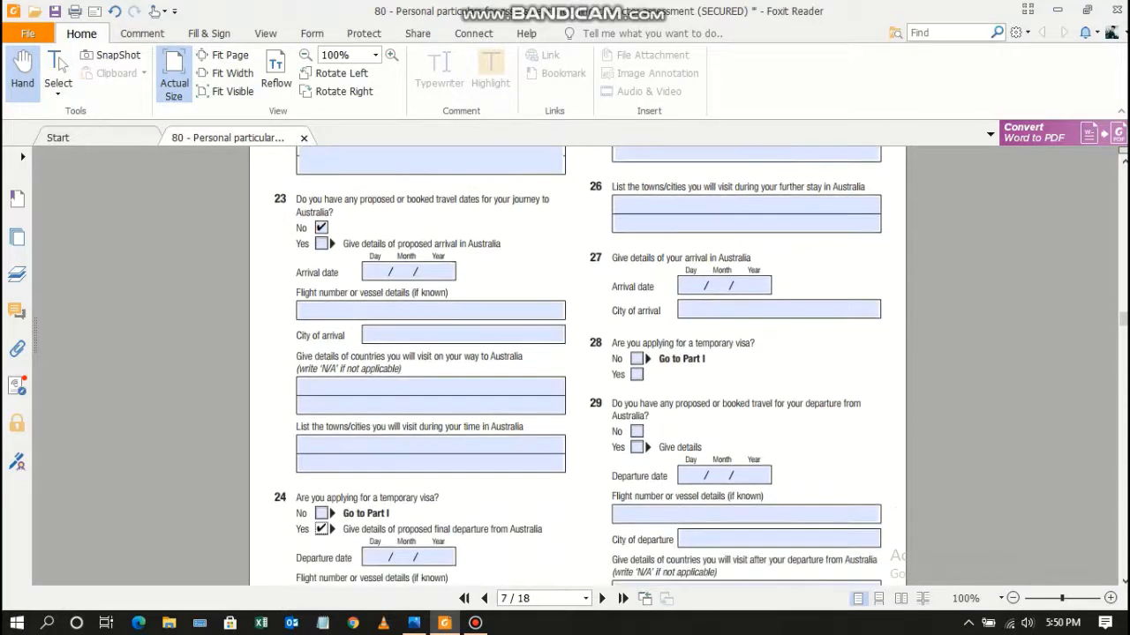
pyautogui.scroll(-10, 577, 364)
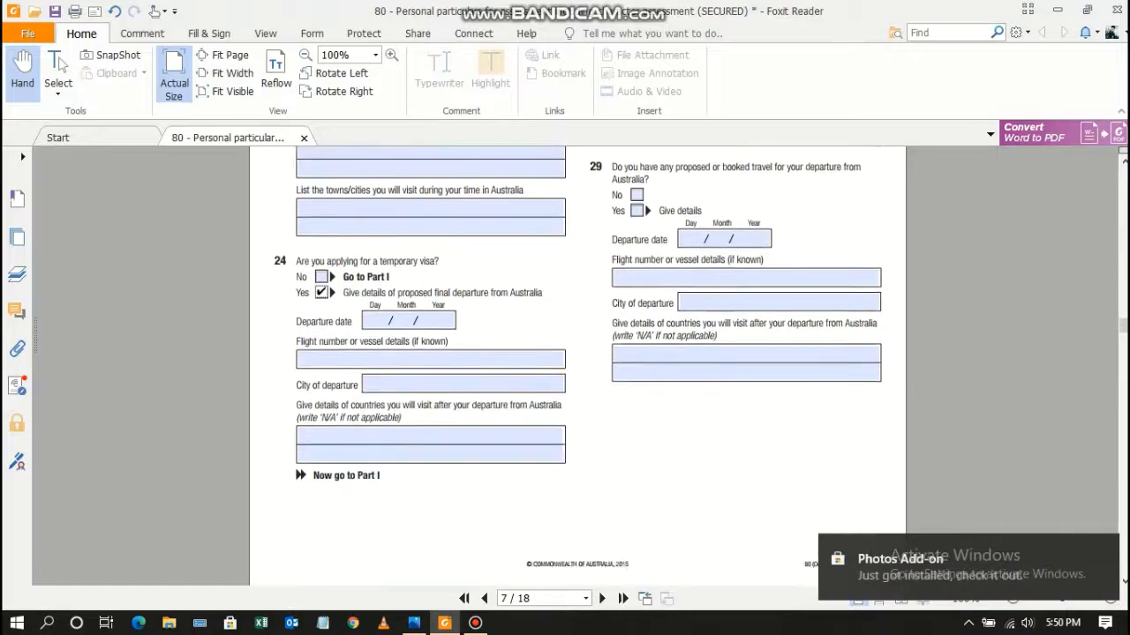
pyautogui.scroll(1, 578, 364)
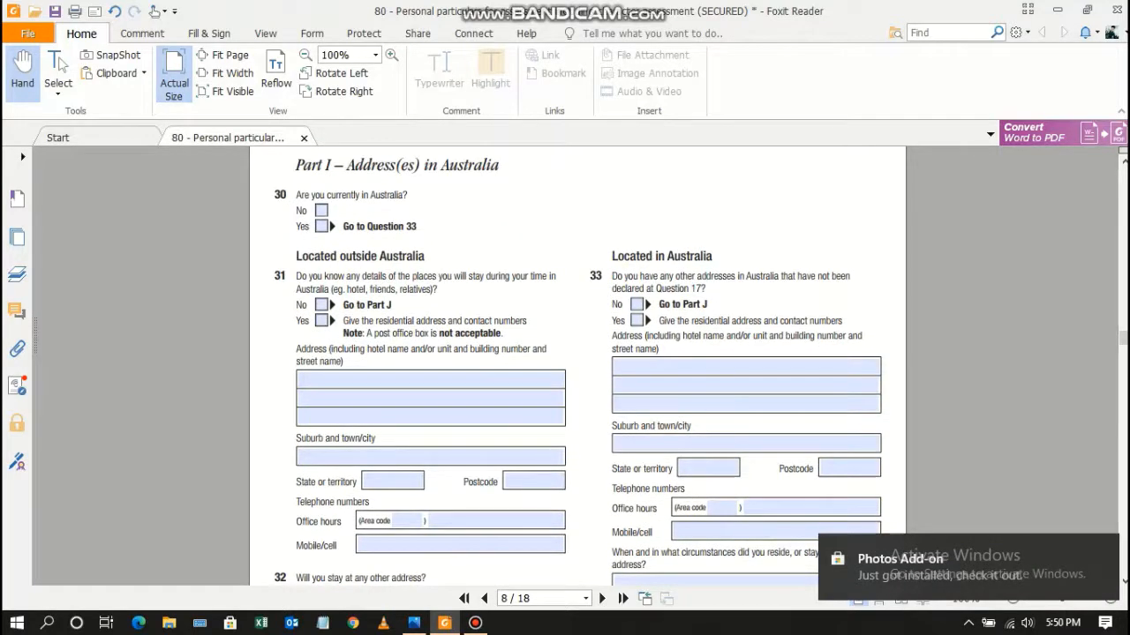
pyautogui.click(321, 210)
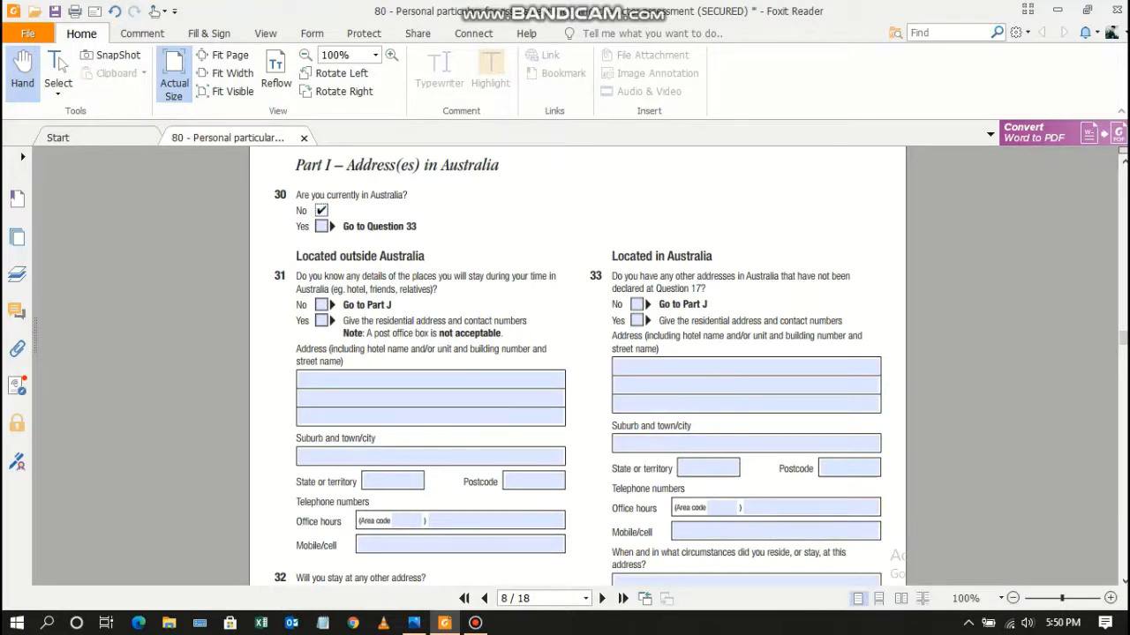
pyautogui.click(321, 304)
# Scroll down to Part J – Australian visa history on page 9.
pyautogui.moveTo(343, 305); pyautogui.dragTo(392, 304)
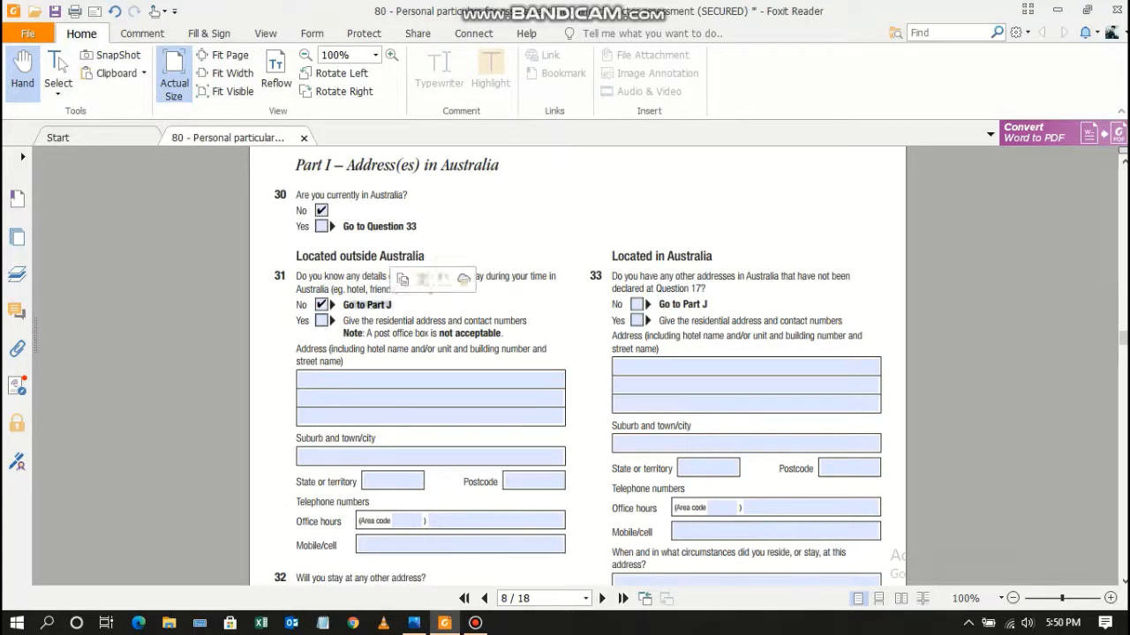
pyautogui.scroll(-5, 578, 365)
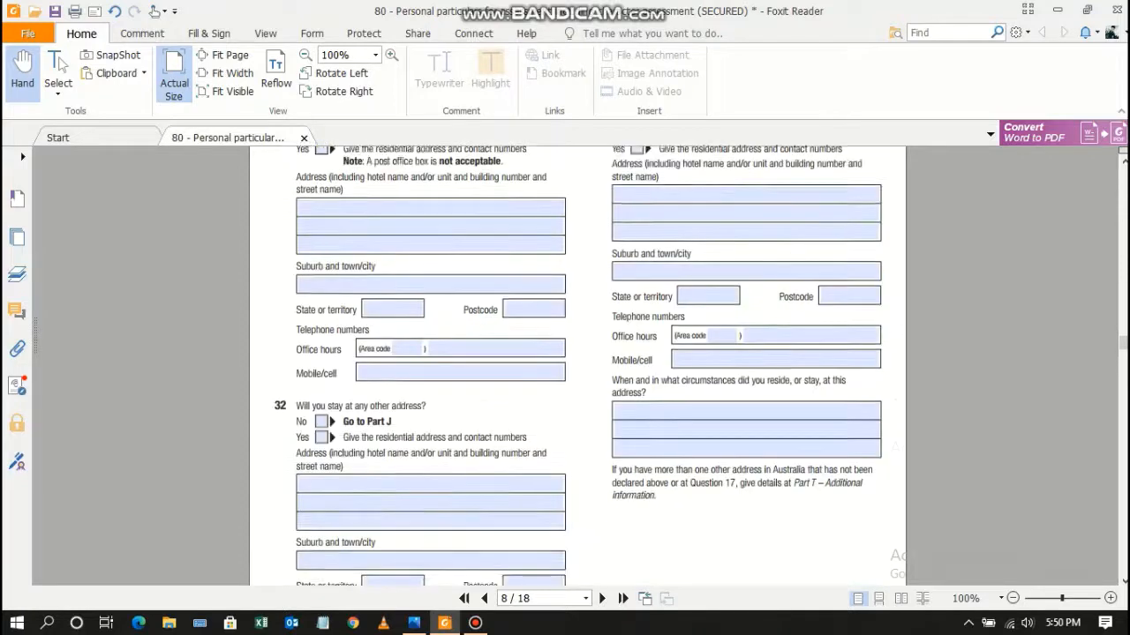
pyautogui.scroll(-10, 578, 366)
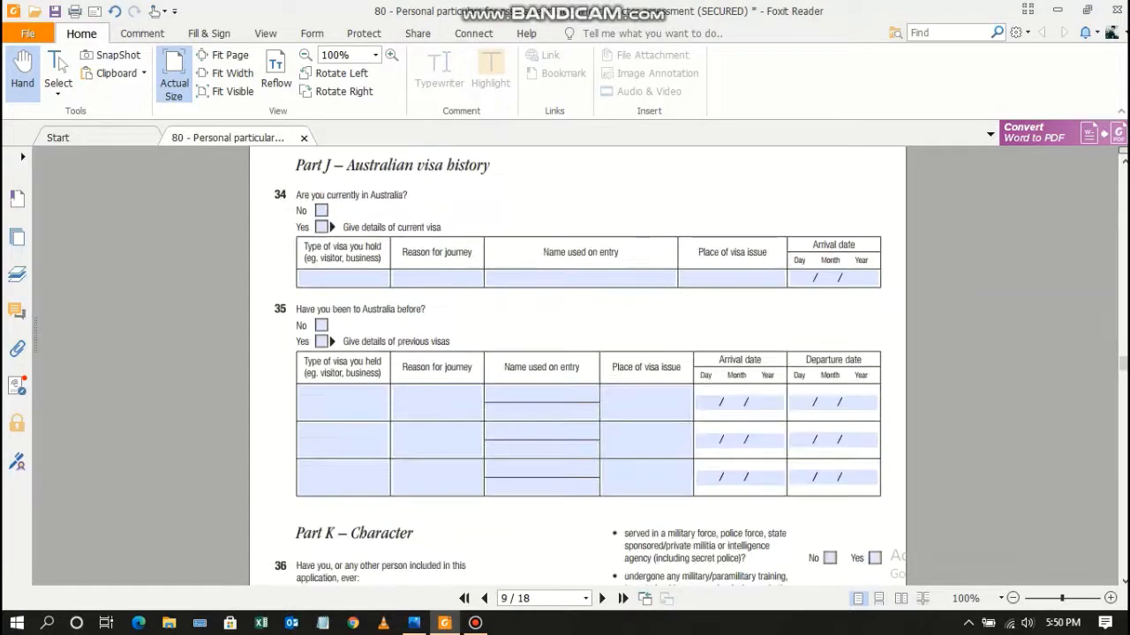
# Answer No to Questions 34 and 35 on being in and having visited Australia.
pyautogui.scroll(1, 578, 366)
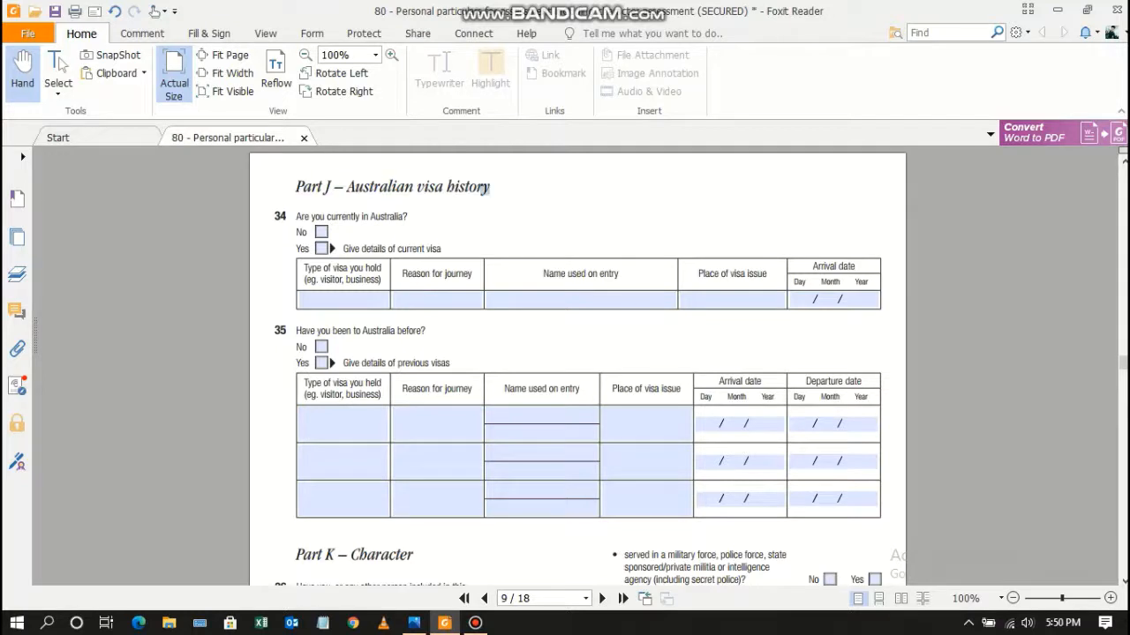
pyautogui.moveTo(484, 188); pyautogui.dragTo(296, 187)
pyautogui.click(321, 233)
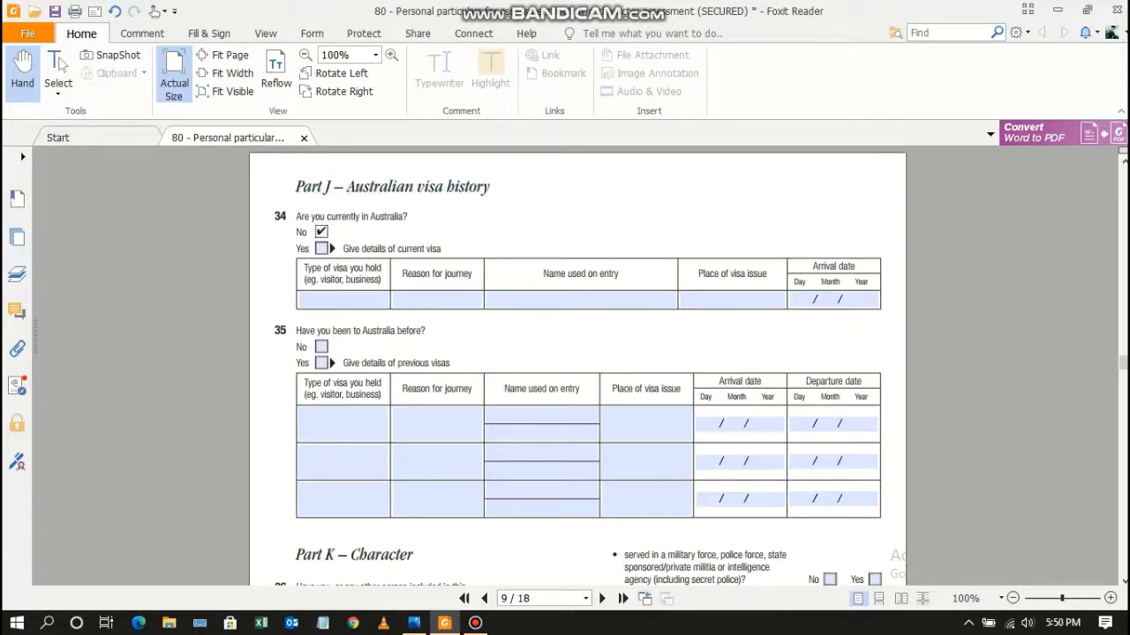
pyautogui.click(321, 346)
# Answer No to the Part K items on pending charges, convictions, arrest warrants and child offences.
pyautogui.scroll(-5, 578, 367)
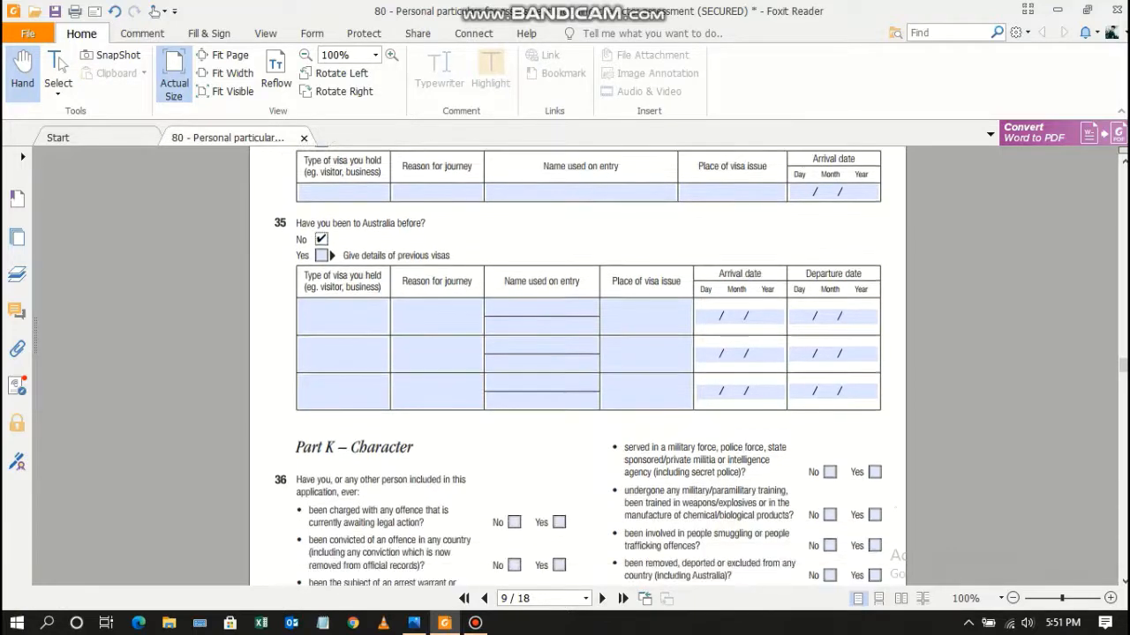
pyautogui.scroll(-2, 578, 366)
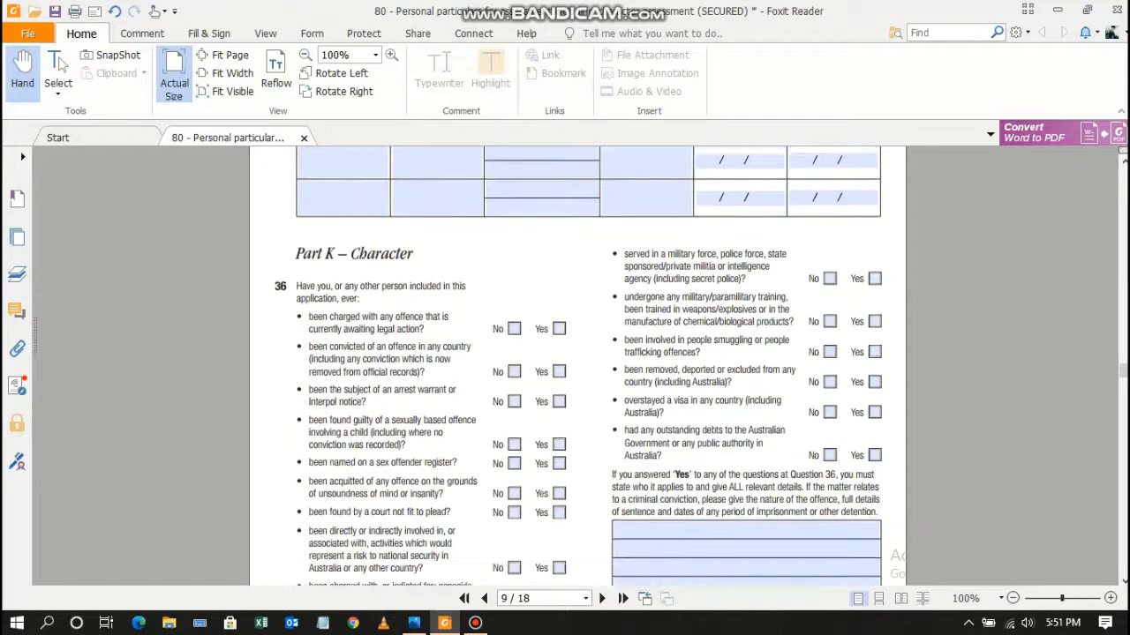
pyautogui.scroll(-3, 578, 366)
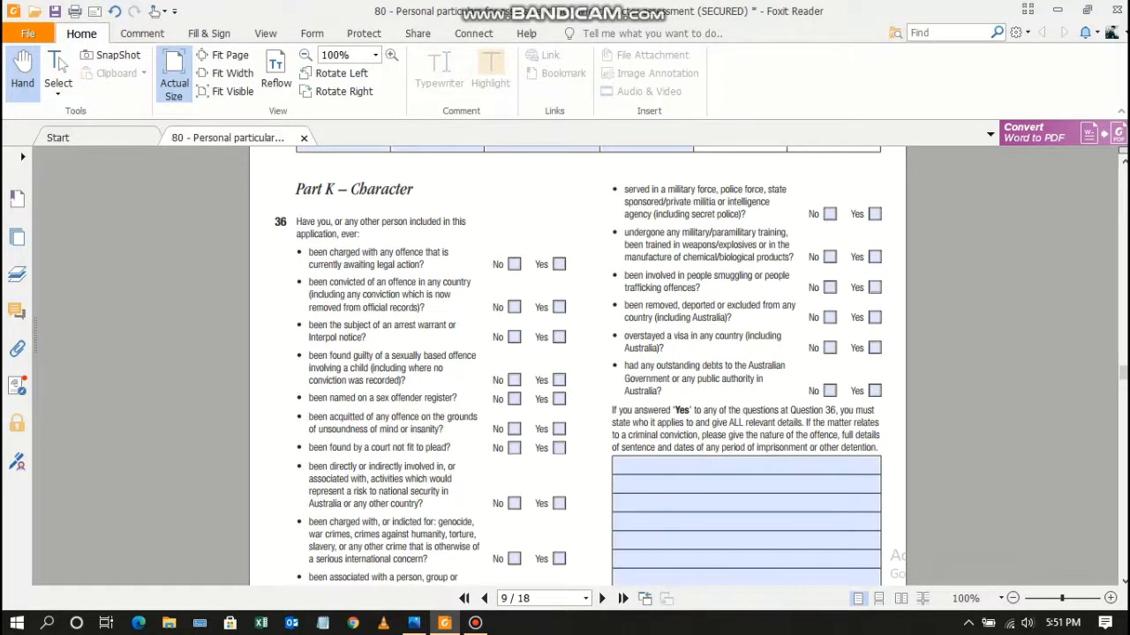
pyautogui.moveTo(415, 189); pyautogui.dragTo(297, 189)
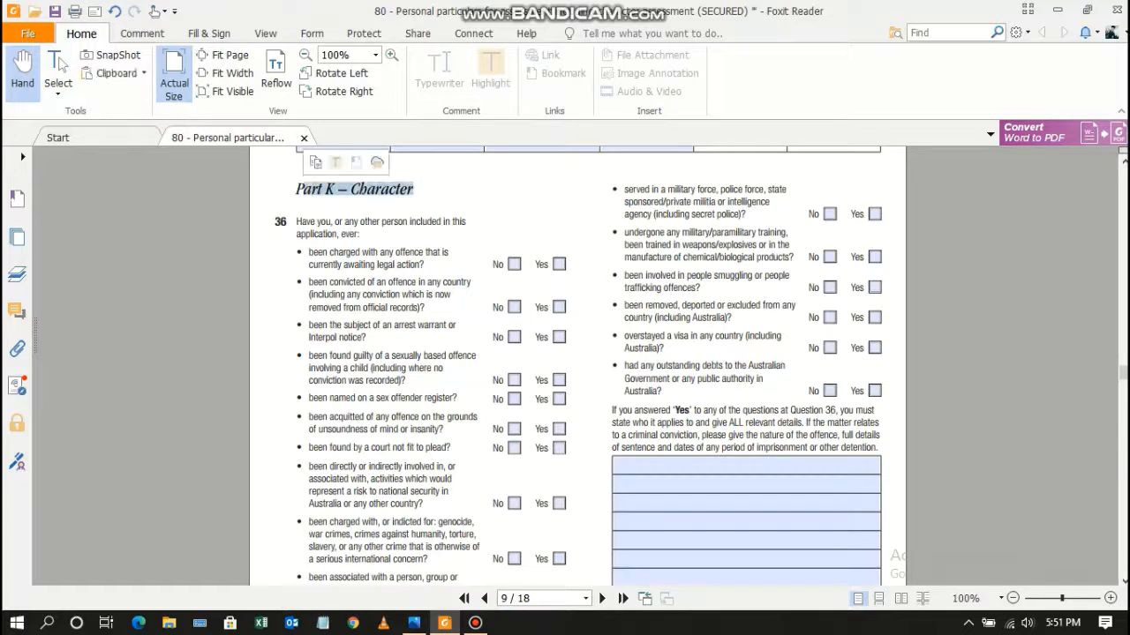
pyautogui.click(302, 189)
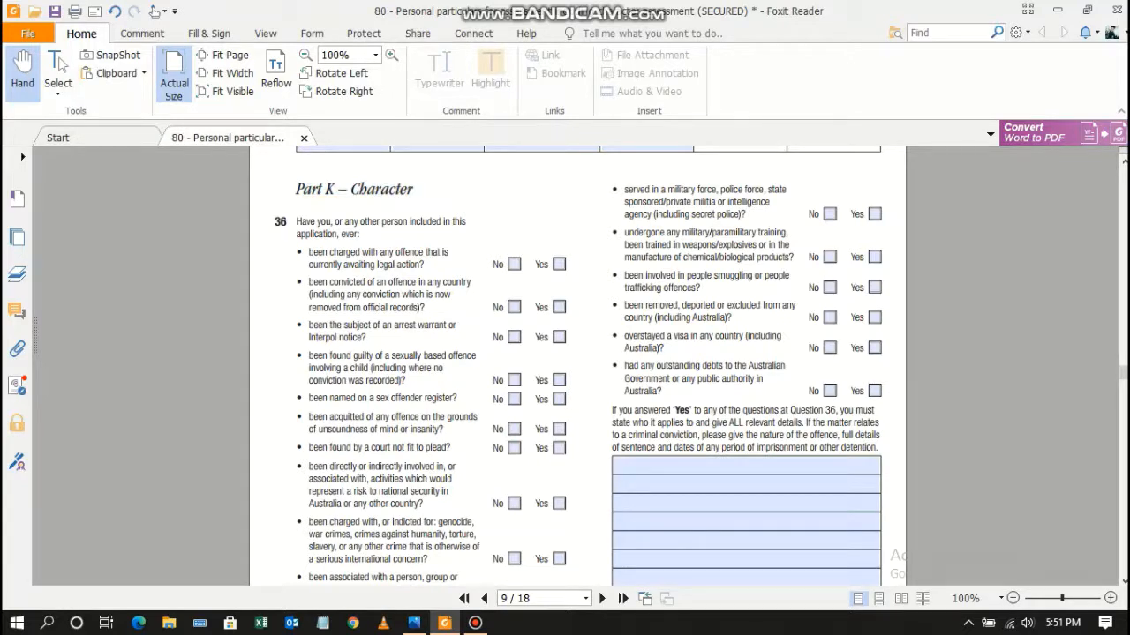
pyautogui.click(515, 264)
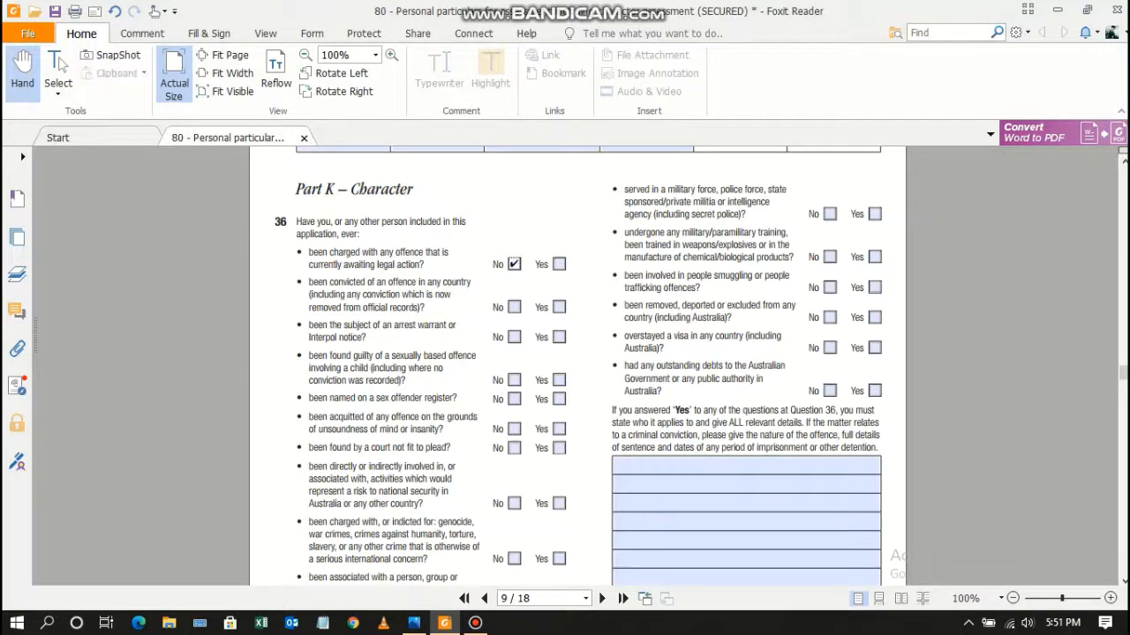
pyautogui.click(515, 307)
pyautogui.click(514, 337)
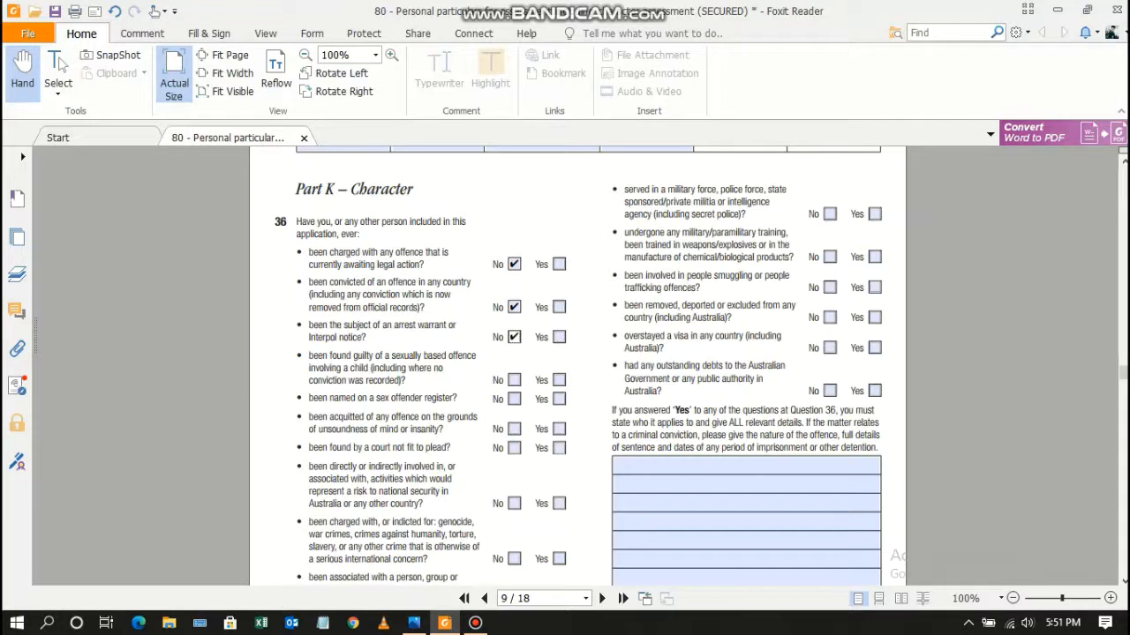
pyautogui.click(515, 381)
# Answer No to sex offender register, insanity acquittal, unfit to plead, national security and war crimes.
pyautogui.click(515, 399)
pyautogui.click(514, 429)
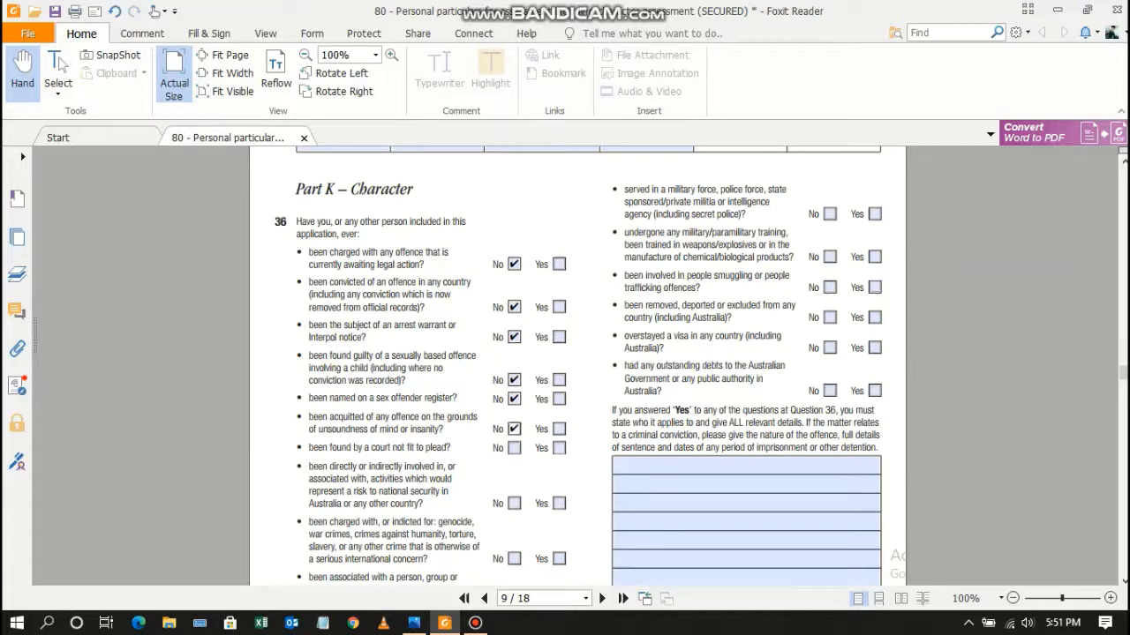
pyautogui.click(514, 448)
pyautogui.click(514, 504)
pyautogui.click(515, 559)
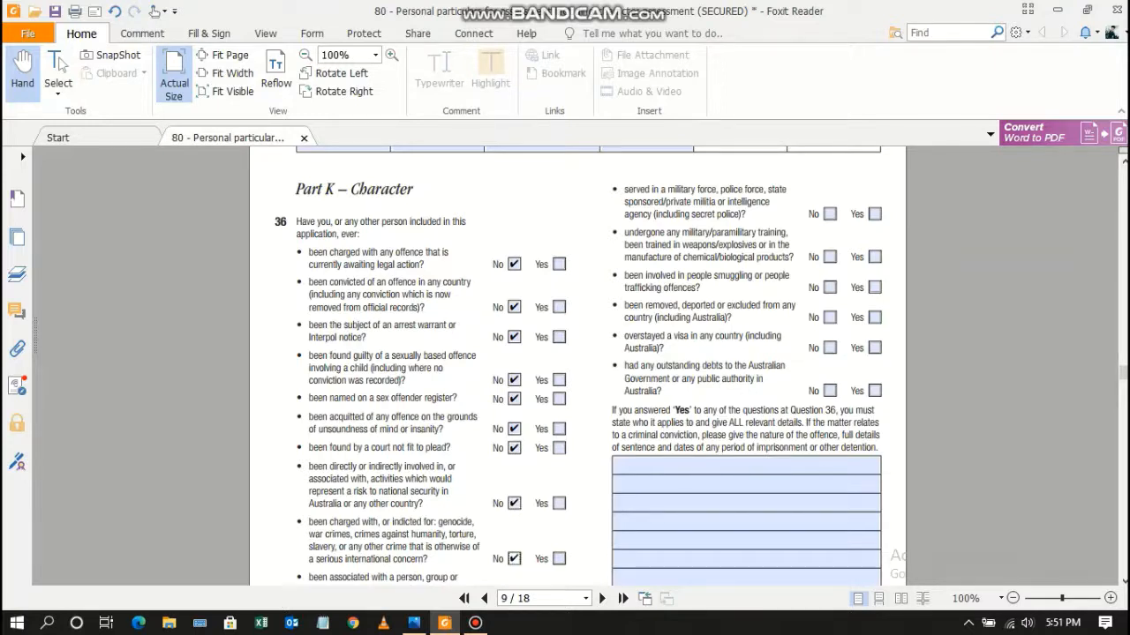
# Answer No to military service, paramilitary training, smuggling, deportation, overstaying and government debts.
pyautogui.click(830, 214)
pyautogui.click(829, 257)
pyautogui.click(829, 287)
pyautogui.click(830, 318)
pyautogui.click(830, 348)
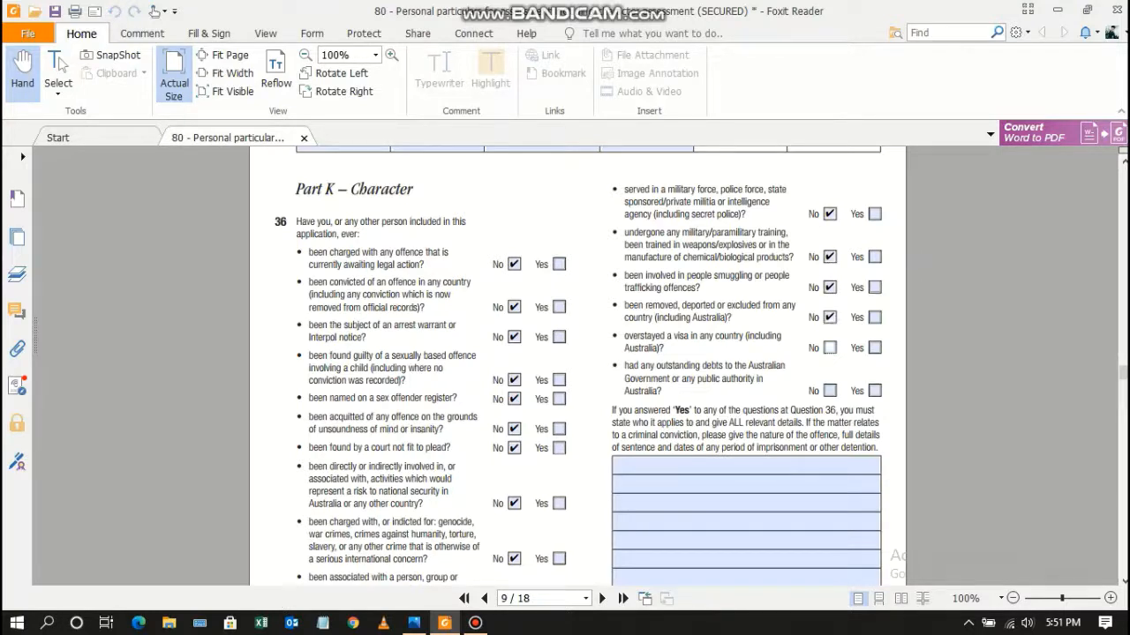
pyautogui.click(829, 391)
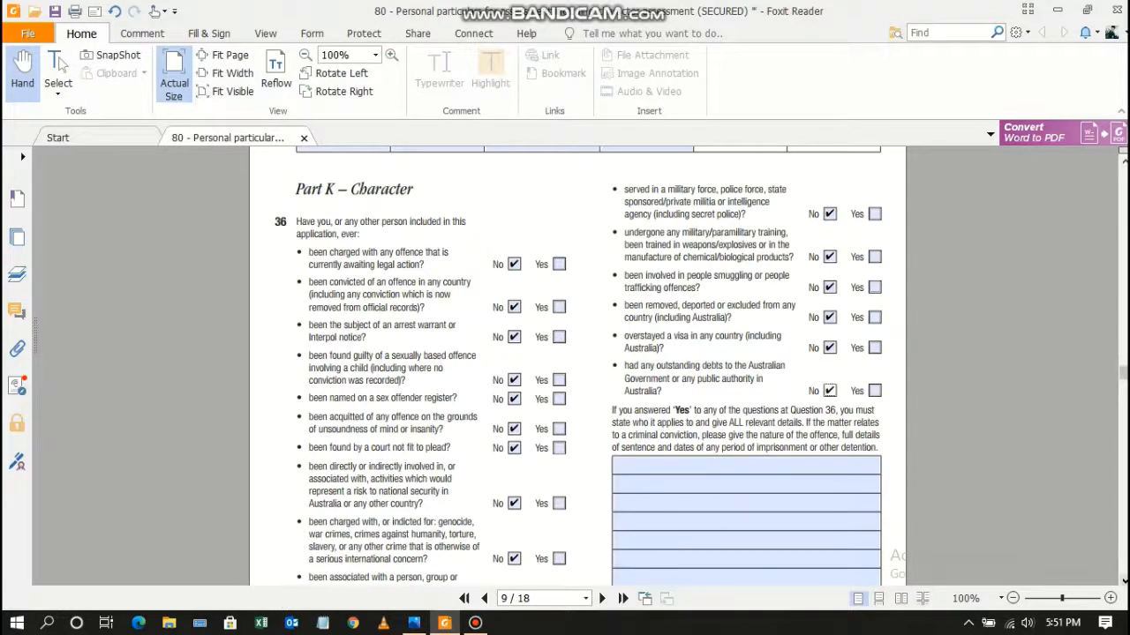
pyautogui.scroll(-1, 578, 366)
pyautogui.scroll(-10, 578, 366)
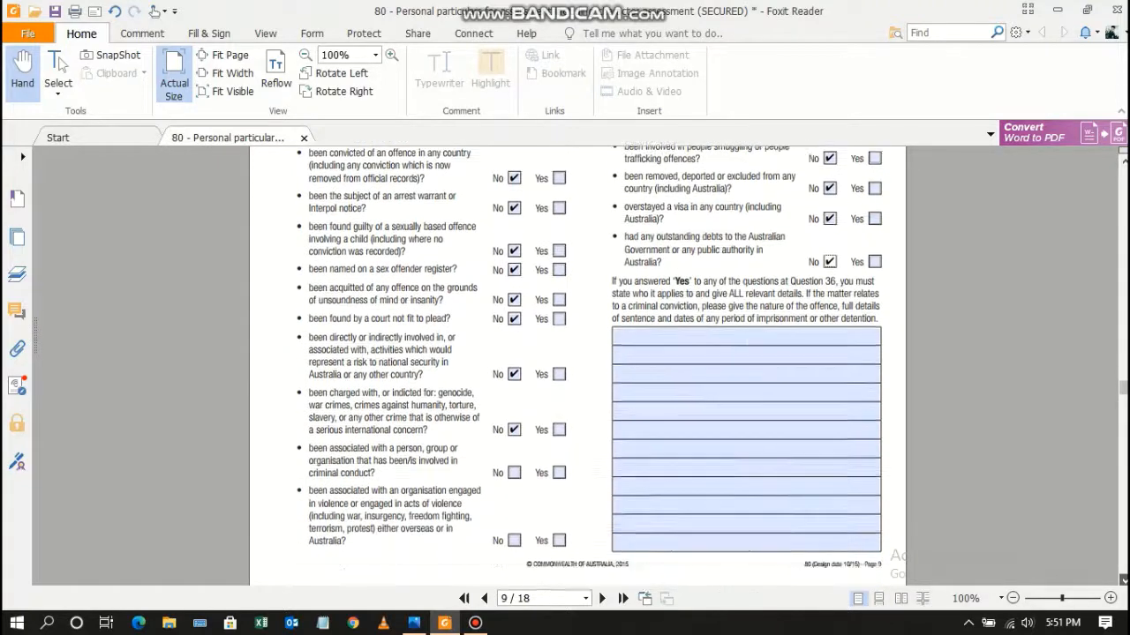
# Answer No to the criminal conduct and violent organisation association items.
pyautogui.scroll(8, 578, 367)
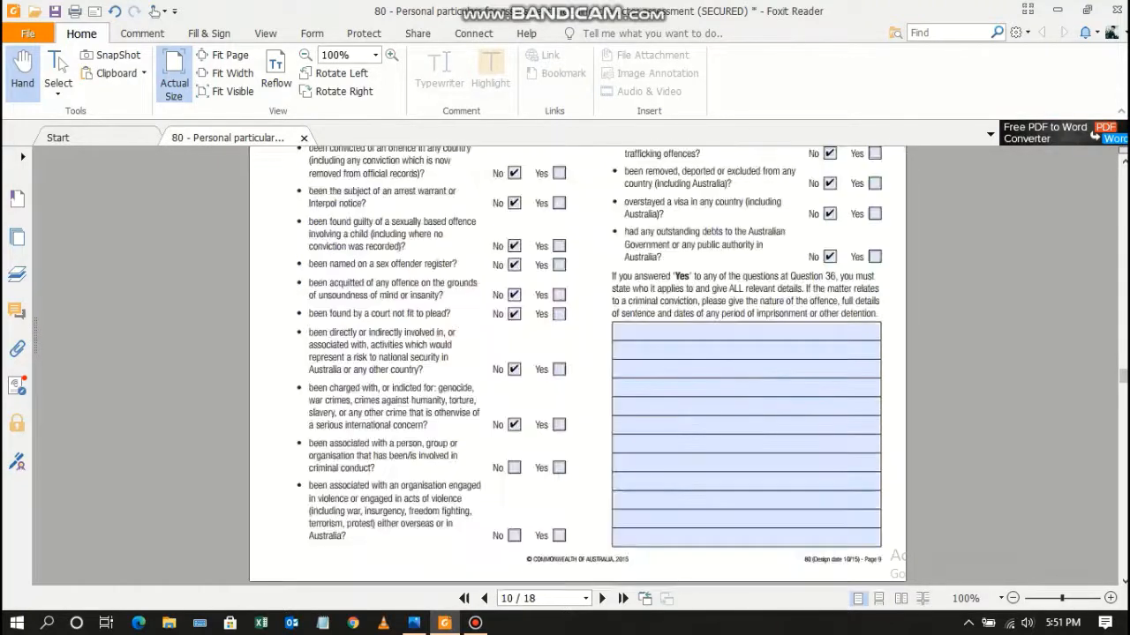
pyautogui.click(515, 468)
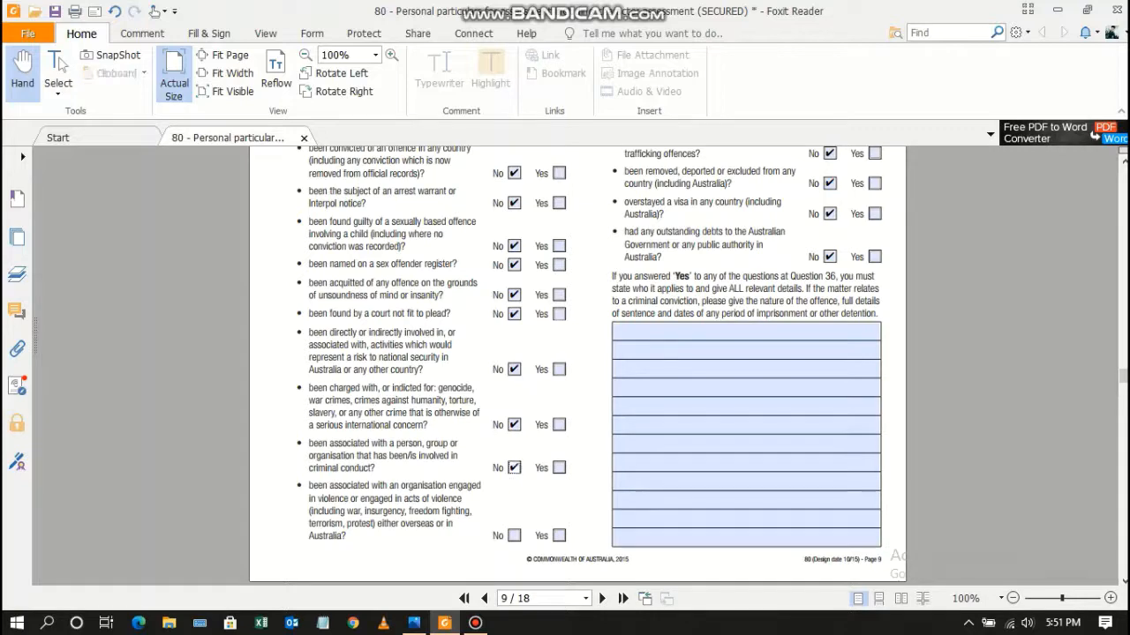
pyautogui.click(515, 536)
# Answer No to Questions 37–40 on military service, intelligence work, visa refusals and deportation.
pyautogui.scroll(-8, 578, 366)
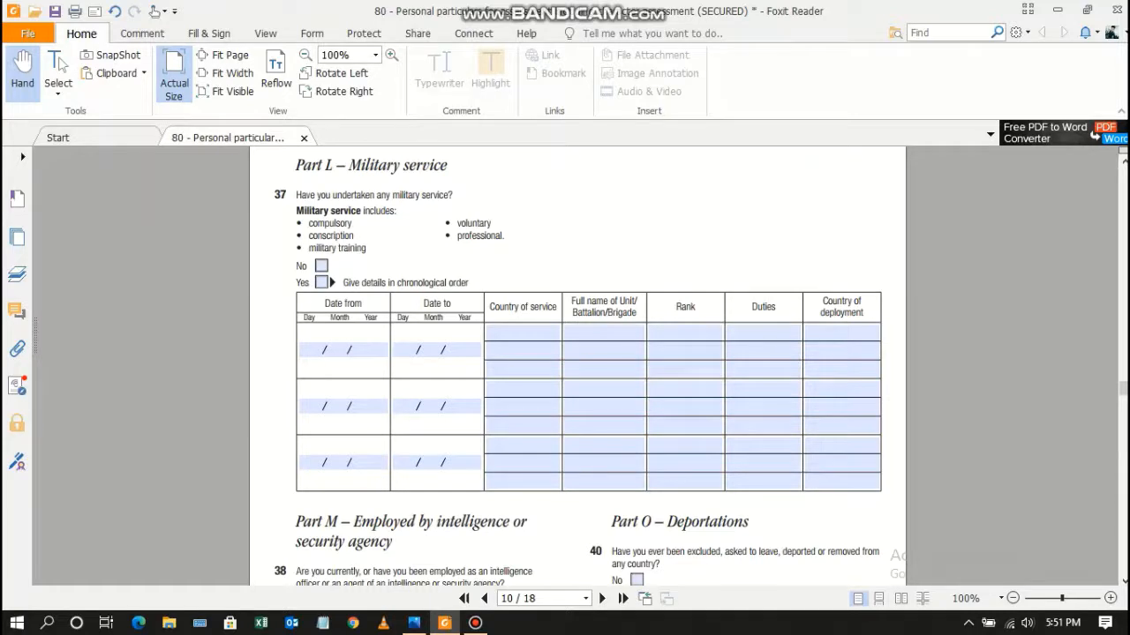
pyautogui.click(322, 266)
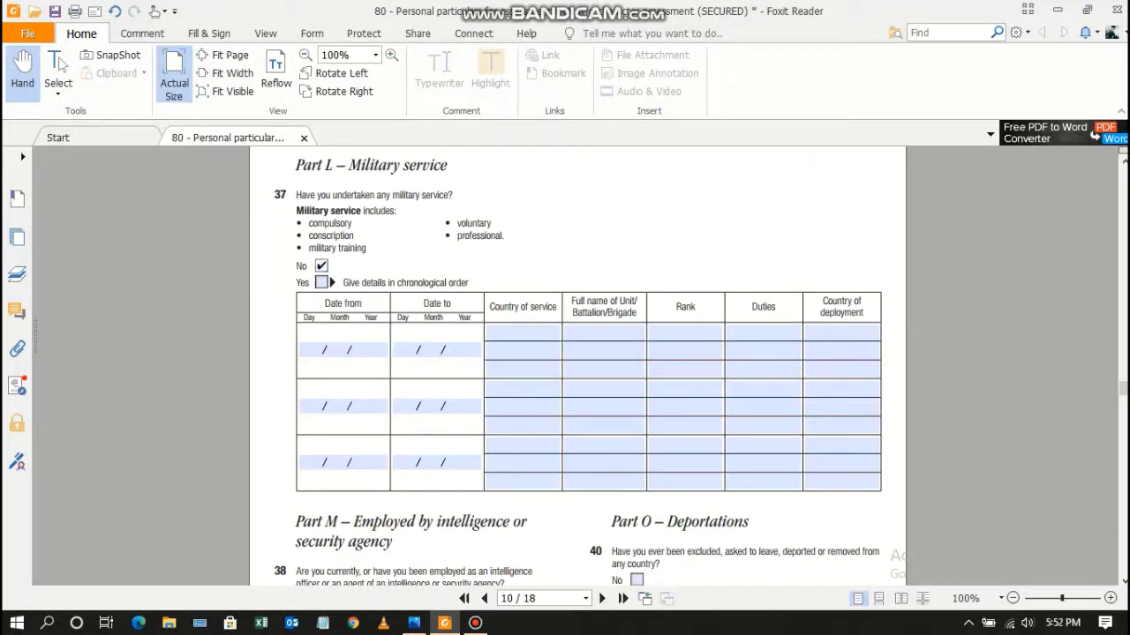
pyautogui.scroll(-5, 582, 367)
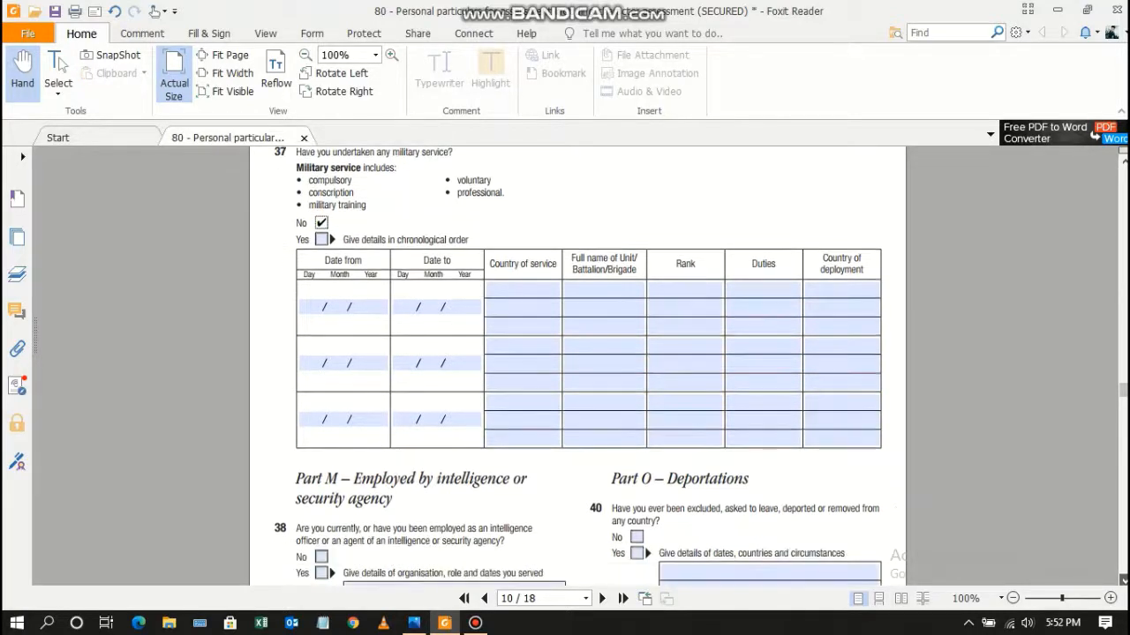
pyautogui.scroll(-2, 583, 366)
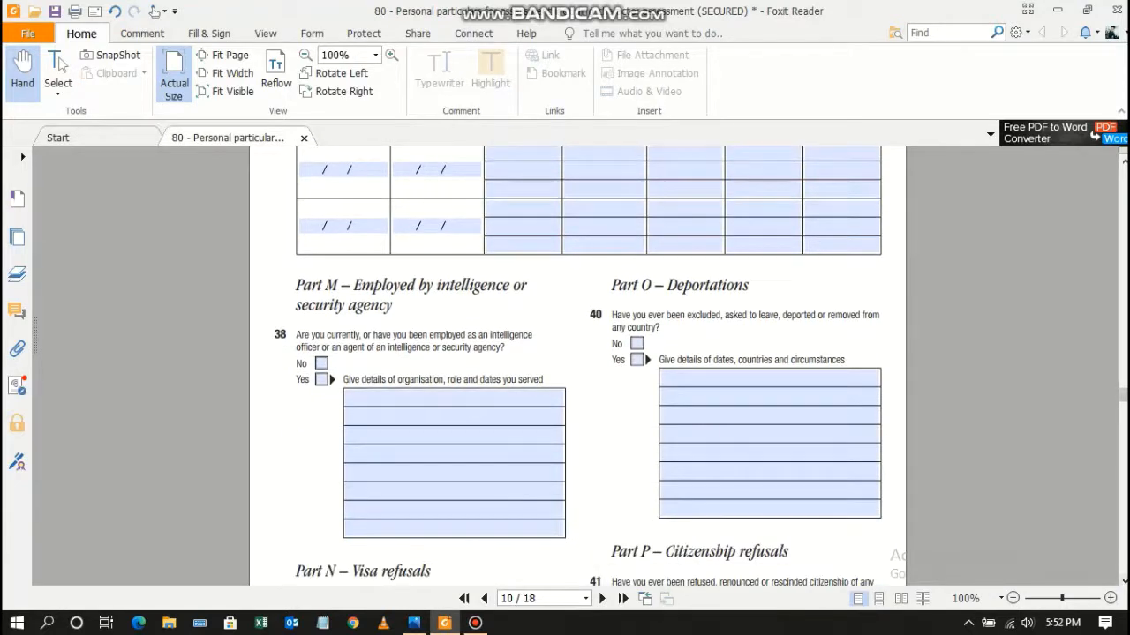
pyautogui.click(322, 363)
pyautogui.scroll(-7, 583, 366)
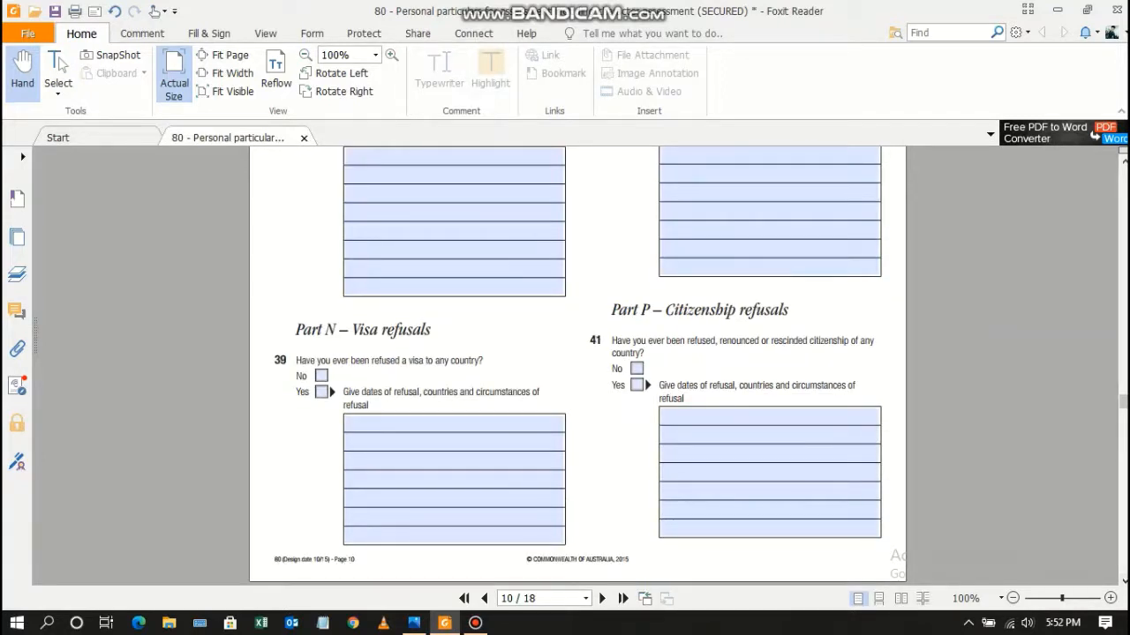
pyautogui.click(321, 376)
pyautogui.scroll(10, 578, 366)
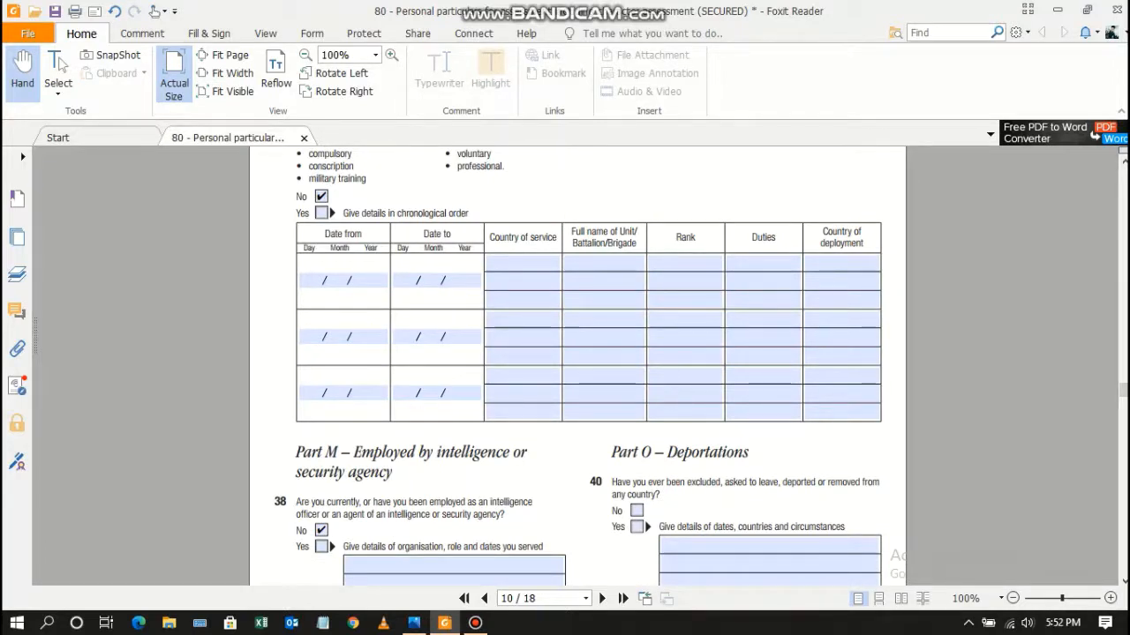
pyautogui.click(636, 511)
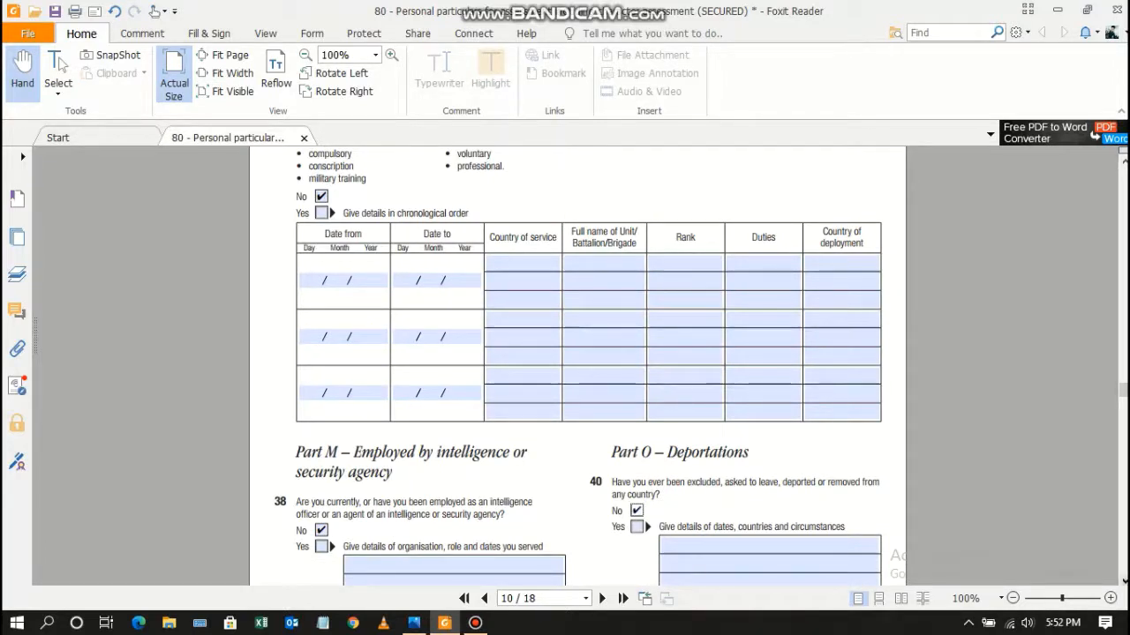
# Answer No to Question 41 on citizenship refusal and move on to page 11.
pyautogui.click(1123, 581)
pyautogui.click(1124, 581)
pyautogui.scroll(-5, 1124, 580)
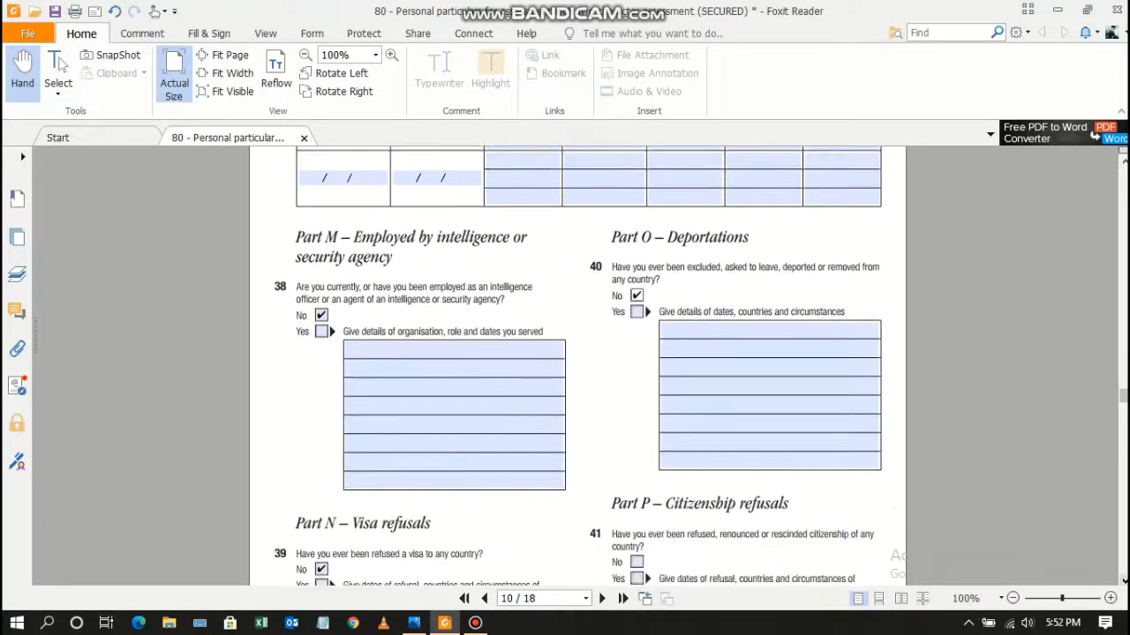
pyautogui.scroll(-1, 1123, 581)
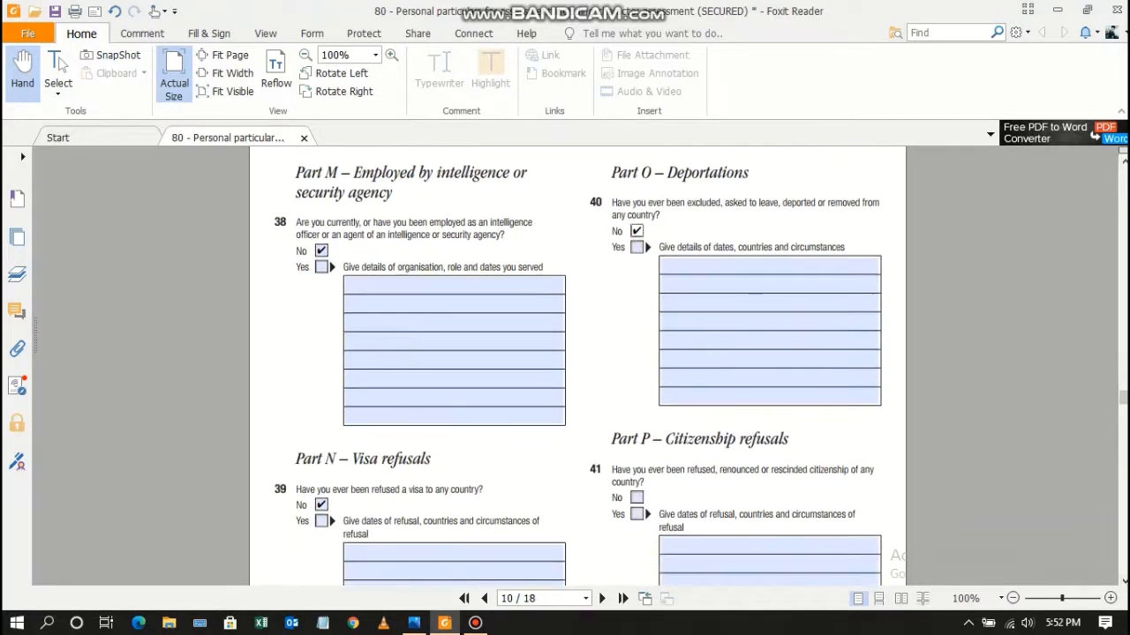
pyautogui.moveTo(612, 470); pyautogui.dragTo(645, 484)
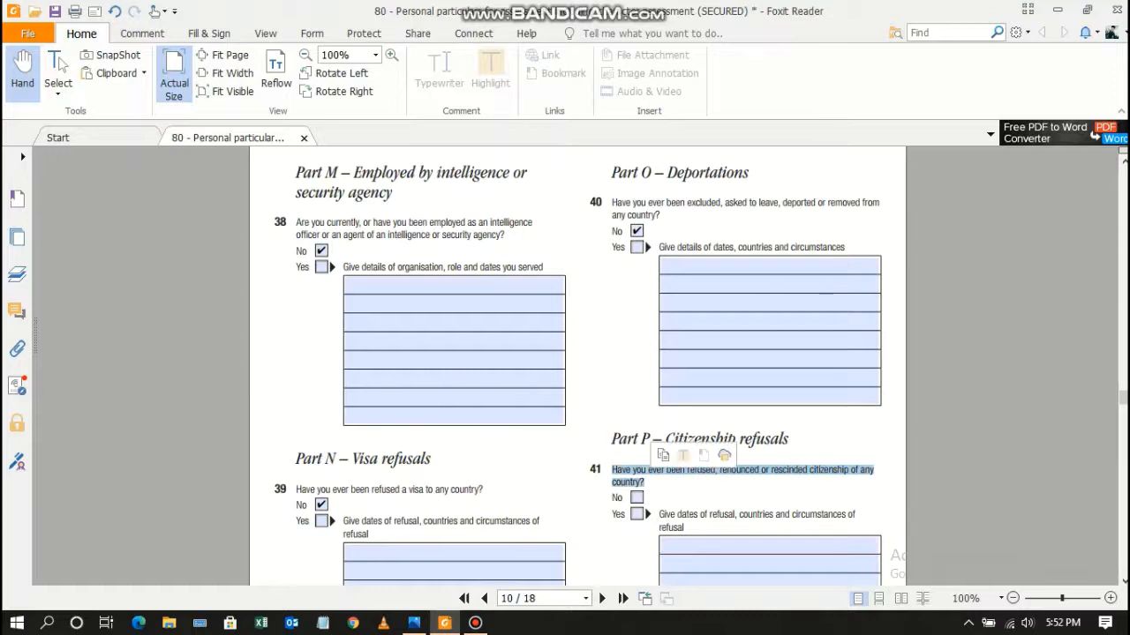
pyautogui.click(636, 498)
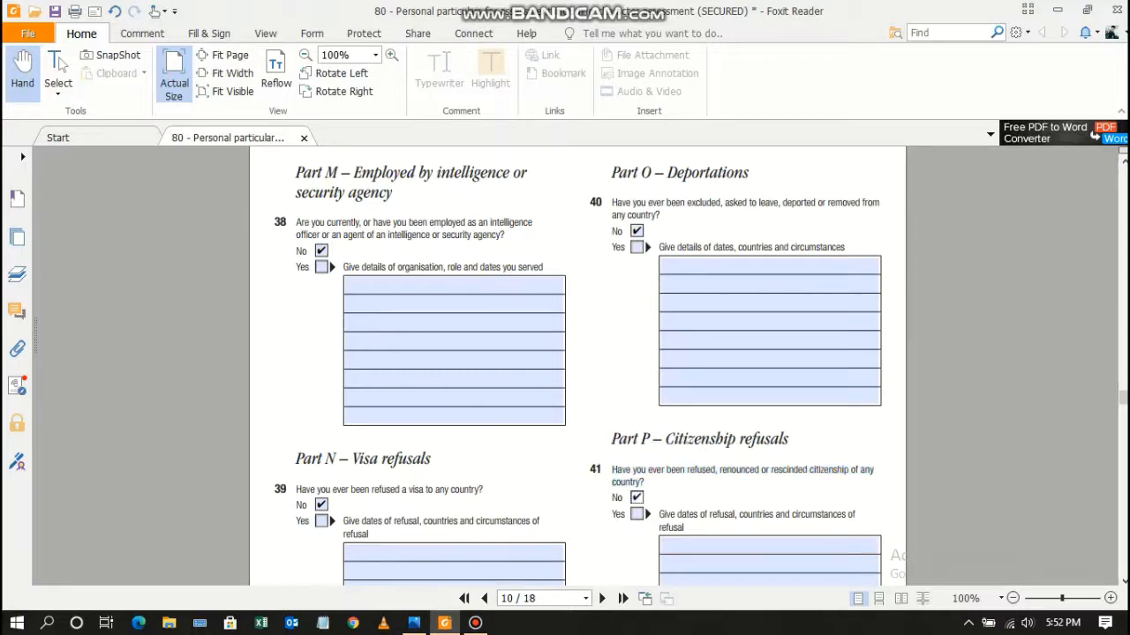
pyautogui.click(1124, 580)
pyautogui.click(1123, 581)
pyautogui.click(1124, 581)
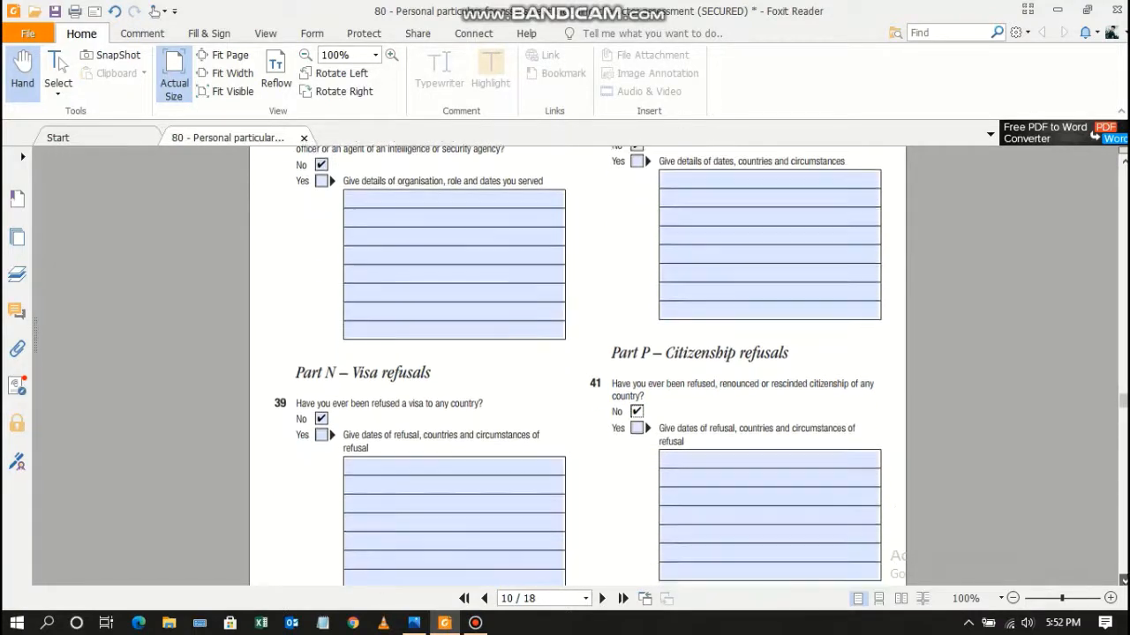
pyautogui.click(1124, 581)
pyautogui.click(1124, 580)
pyautogui.click(1123, 581)
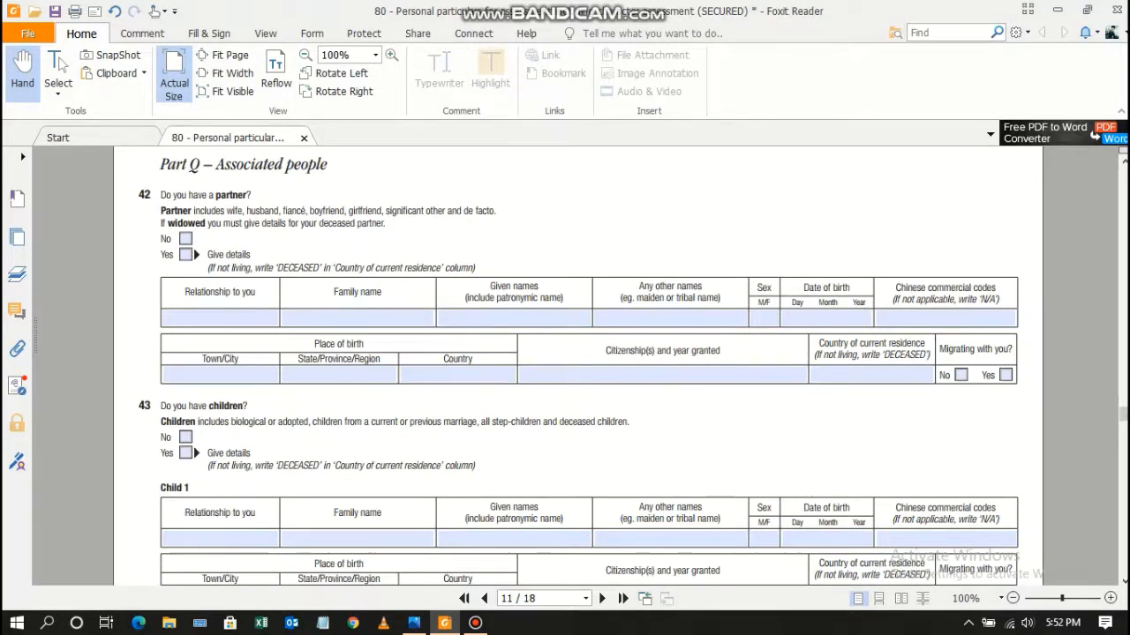
# Answer No to Question 42 on a partner and Question 43 on children.
pyautogui.click(185, 239)
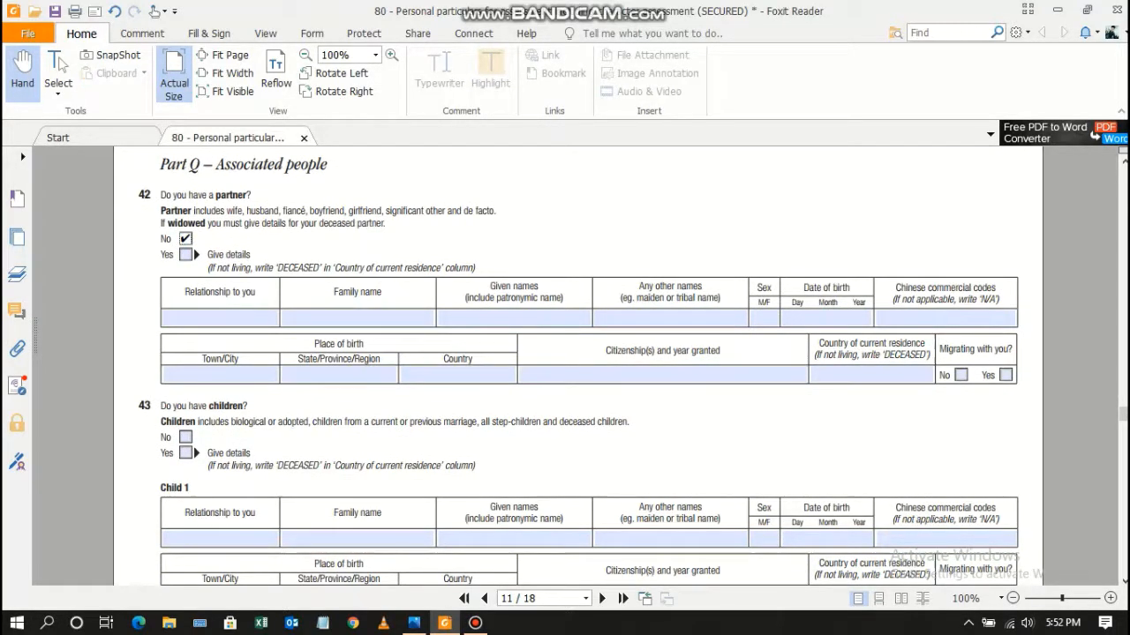
pyautogui.click(185, 438)
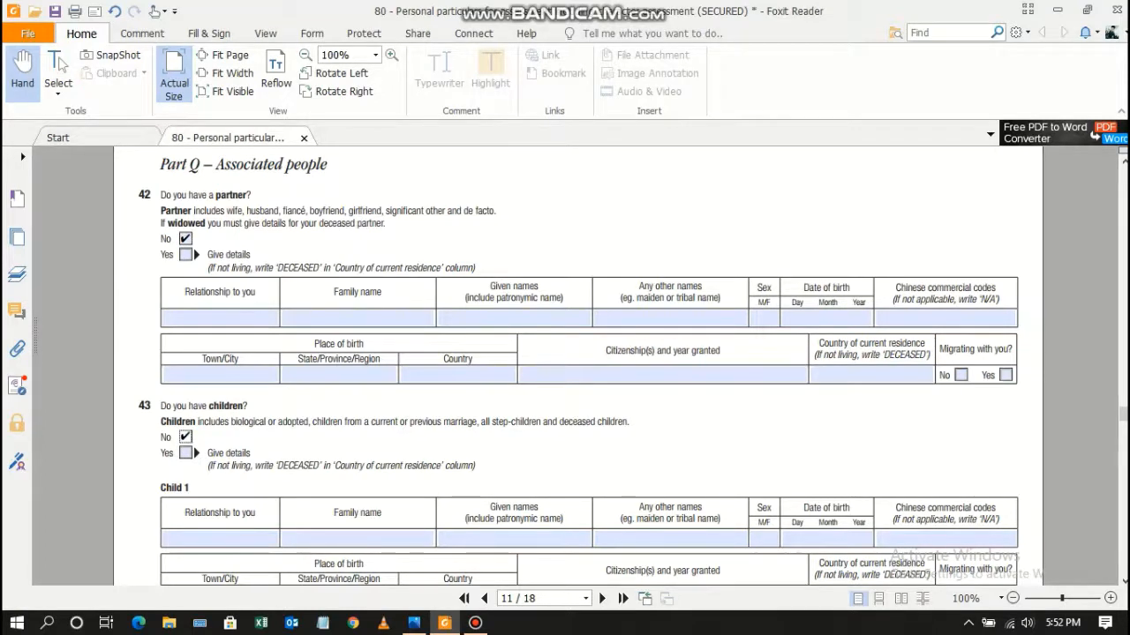
pyautogui.scroll(-3, 579, 365)
pyautogui.scroll(-12, 579, 365)
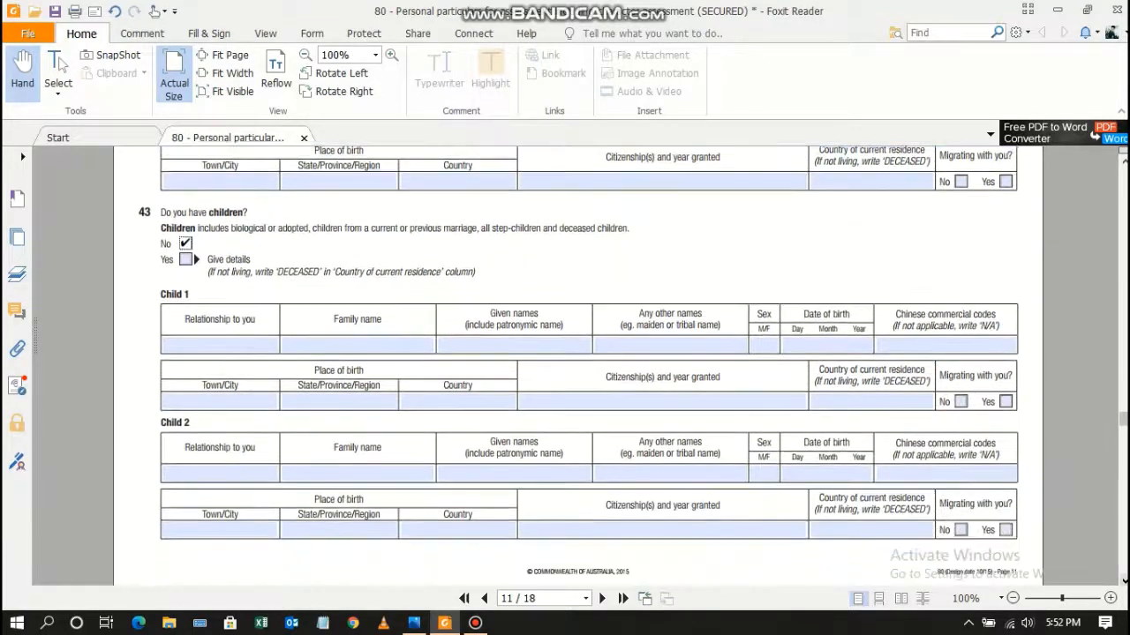
pyautogui.scroll(-12, 579, 366)
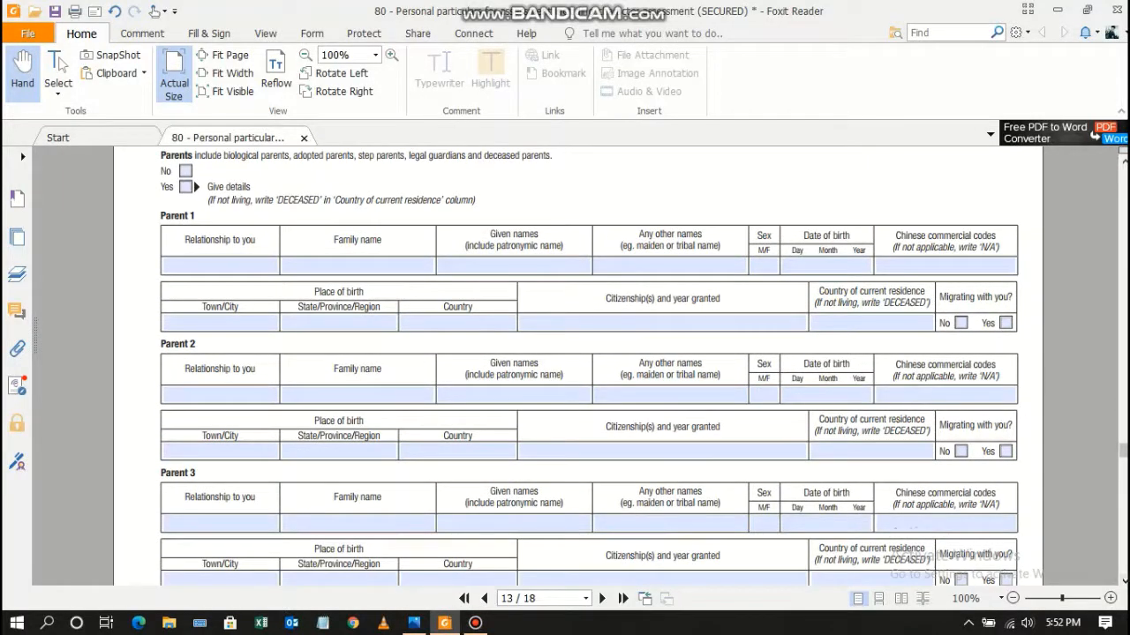
pyautogui.scroll(1, 579, 365)
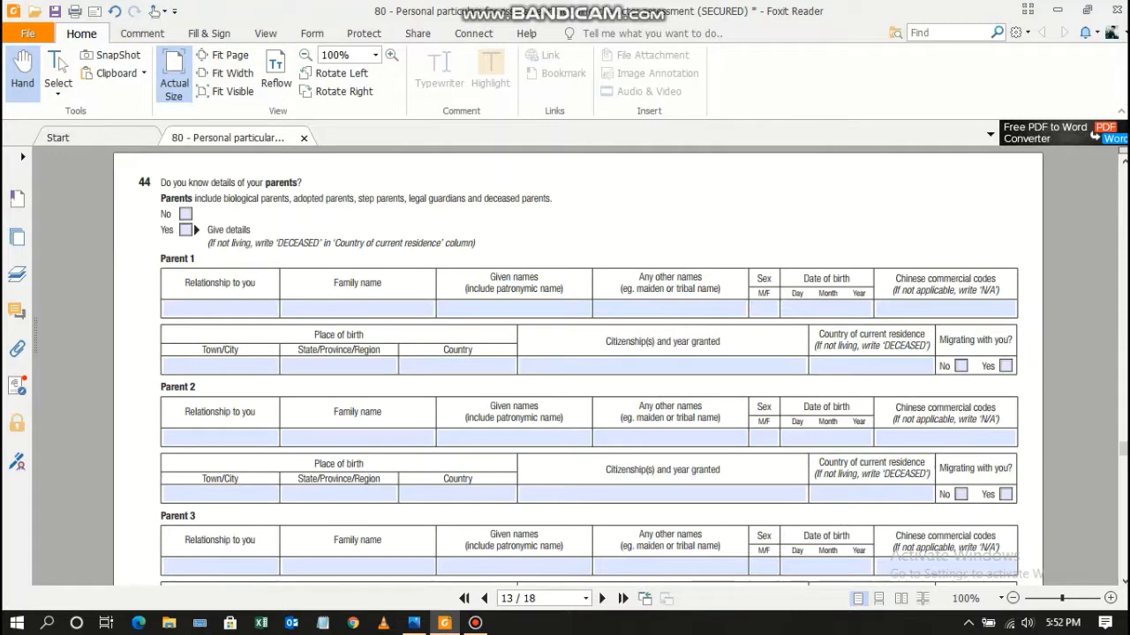
# Answer Yes to Question 44 and enter FATHER as Parent 1's relationship.
pyautogui.click(185, 231)
pyautogui.click(212, 309)
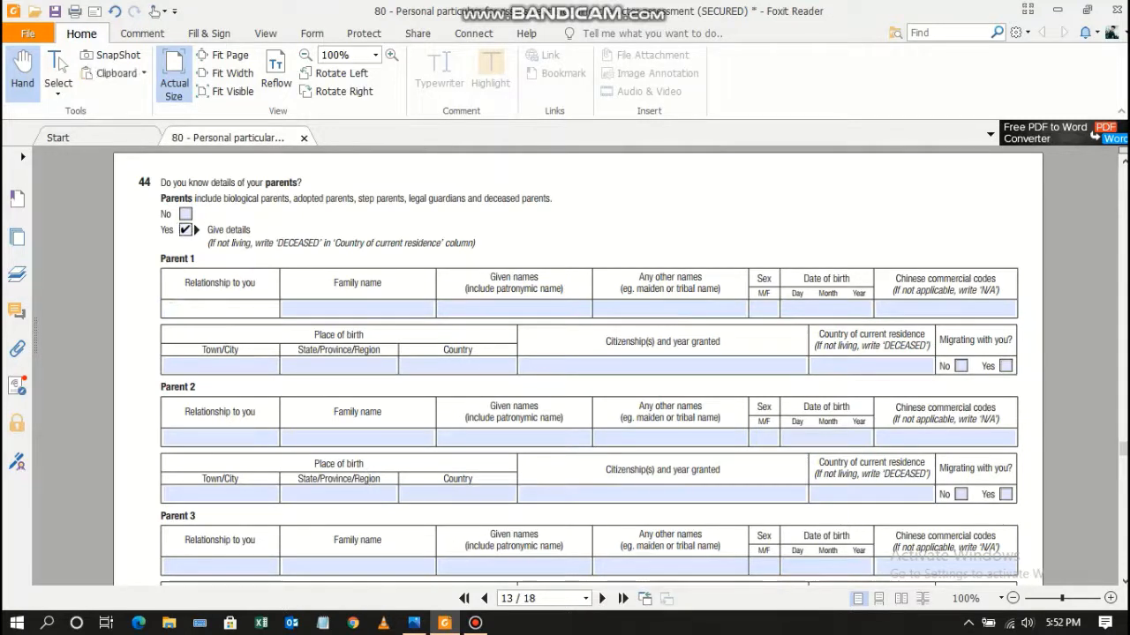
pyautogui.write('FATGHER')
pyautogui.press('BackSpace')
pyautogui.press('BackSpace')
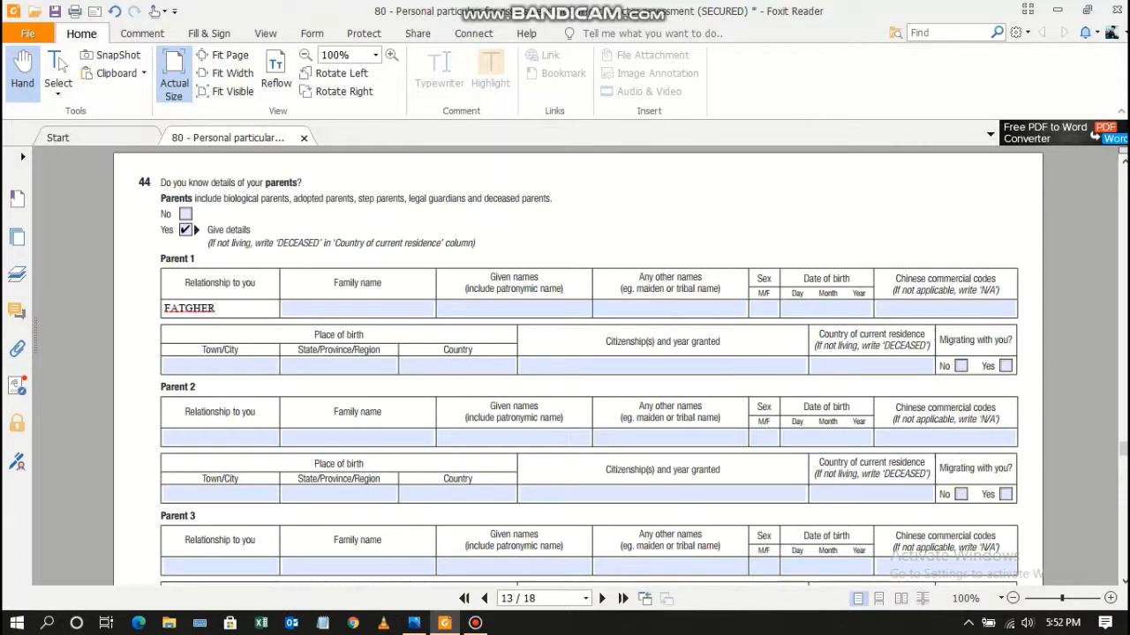
pyautogui.press('BackSpace')
pyautogui.press('BackSpace')
pyautogui.write('HER')
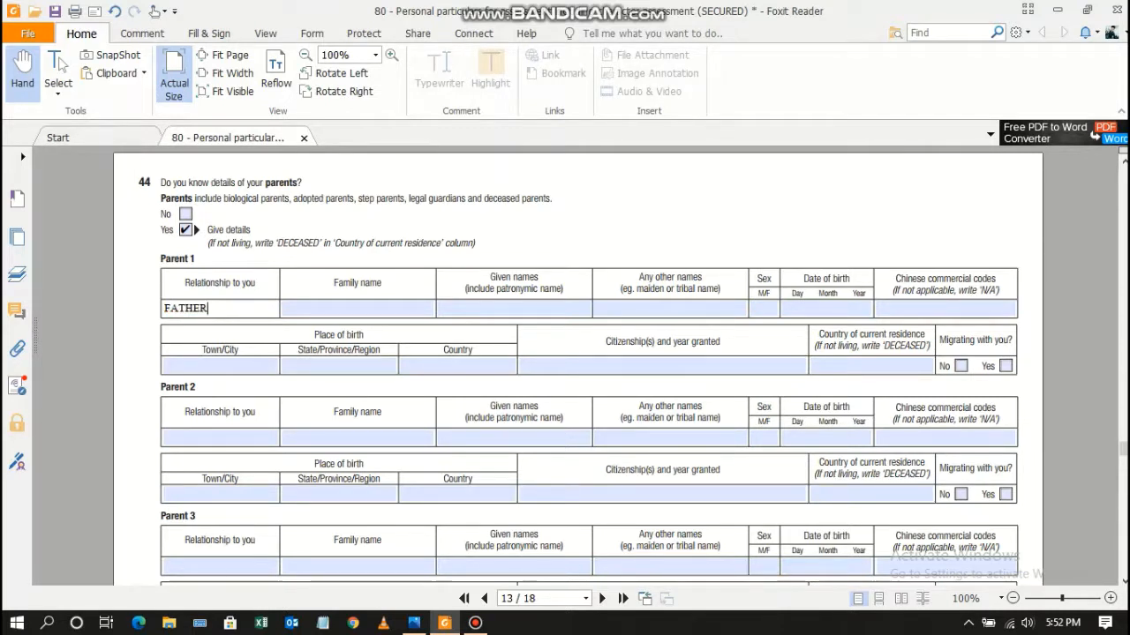
# Enter Parent 1's family name and given names.
pyautogui.click(358, 309)
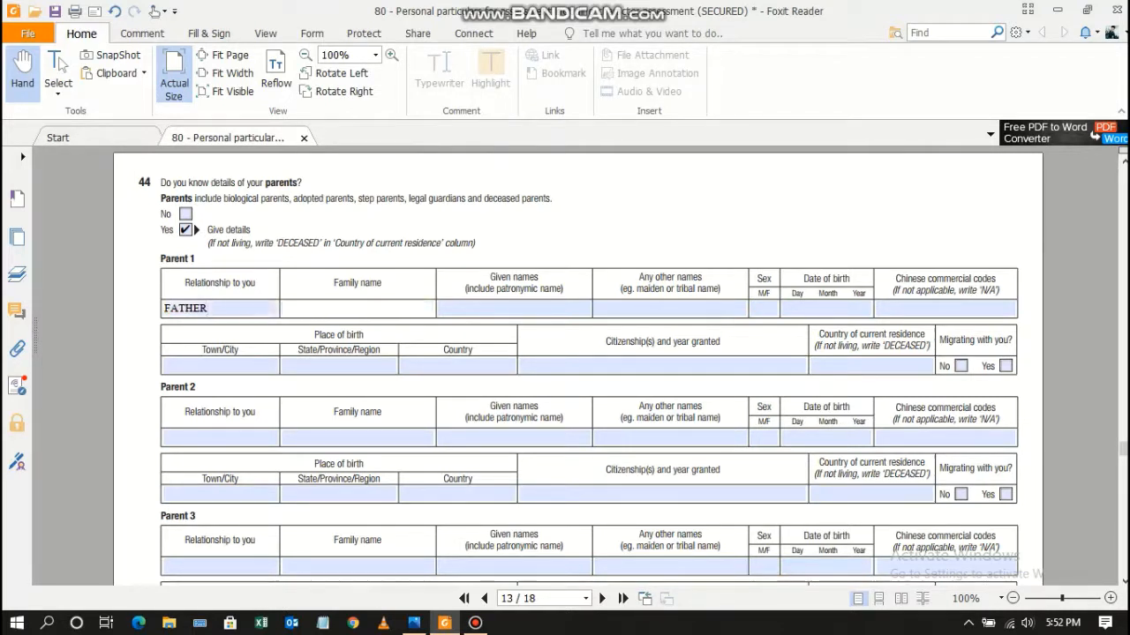
pyautogui.press('Tab')
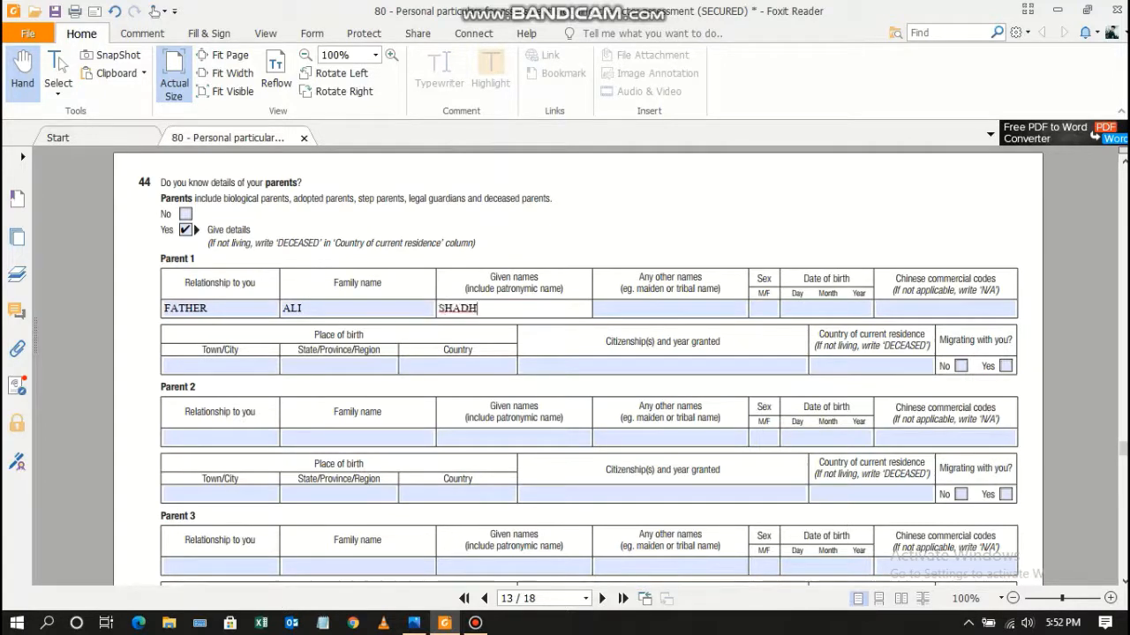
pyautogui.press('Tab')
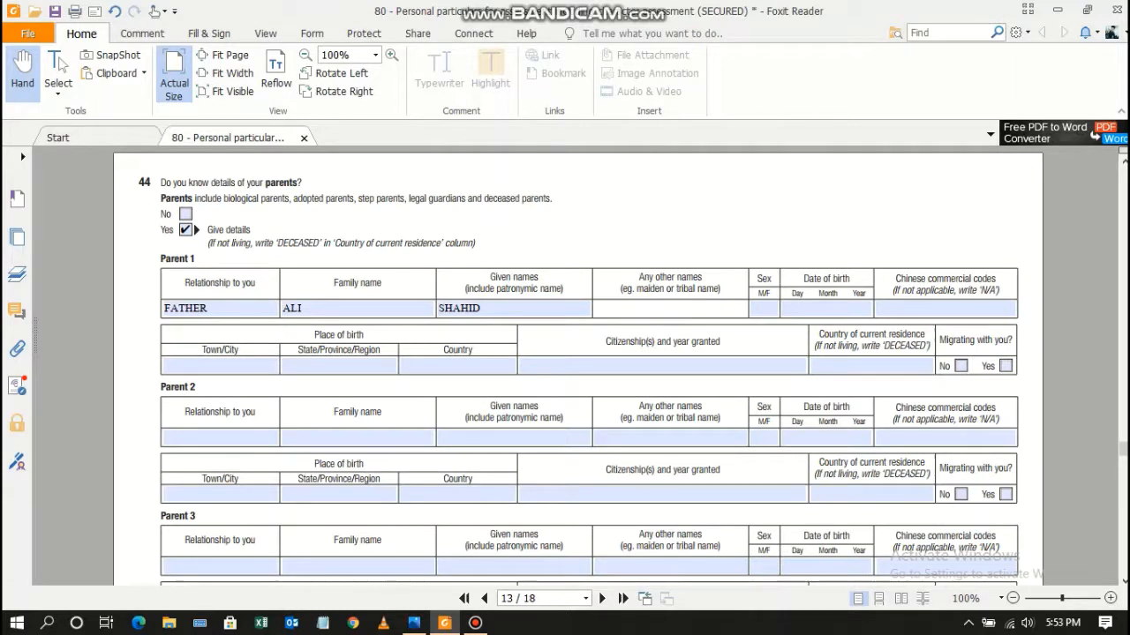
# Enter Parent 1's sex M, birth date 01 01 1970, N/A, and birth town LAHORE.
pyautogui.press('Tab')
pyautogui.write('M')
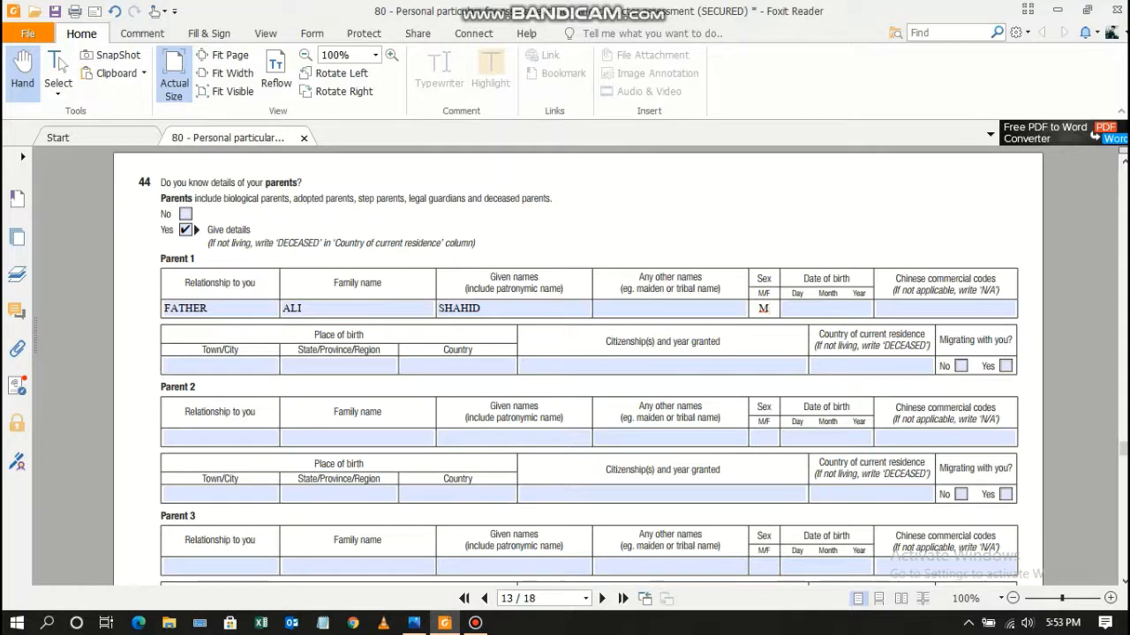
pyautogui.press('Tab')
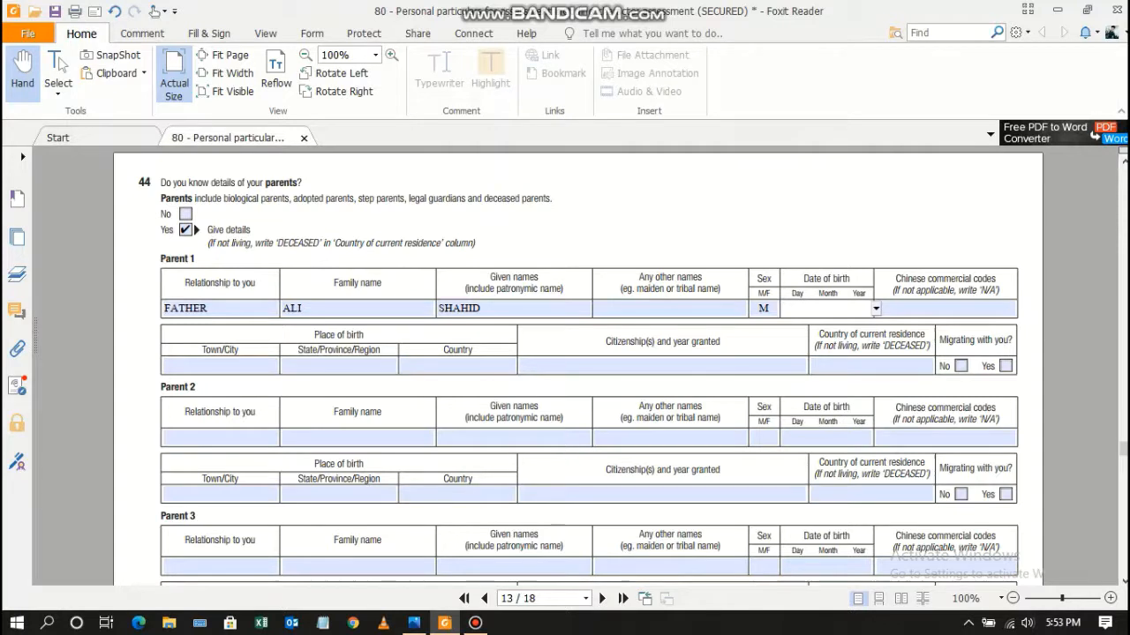
pyautogui.write('01 01 197')
pyautogui.press('BackSpace')
pyautogui.write('0')
pyautogui.press('Tab')
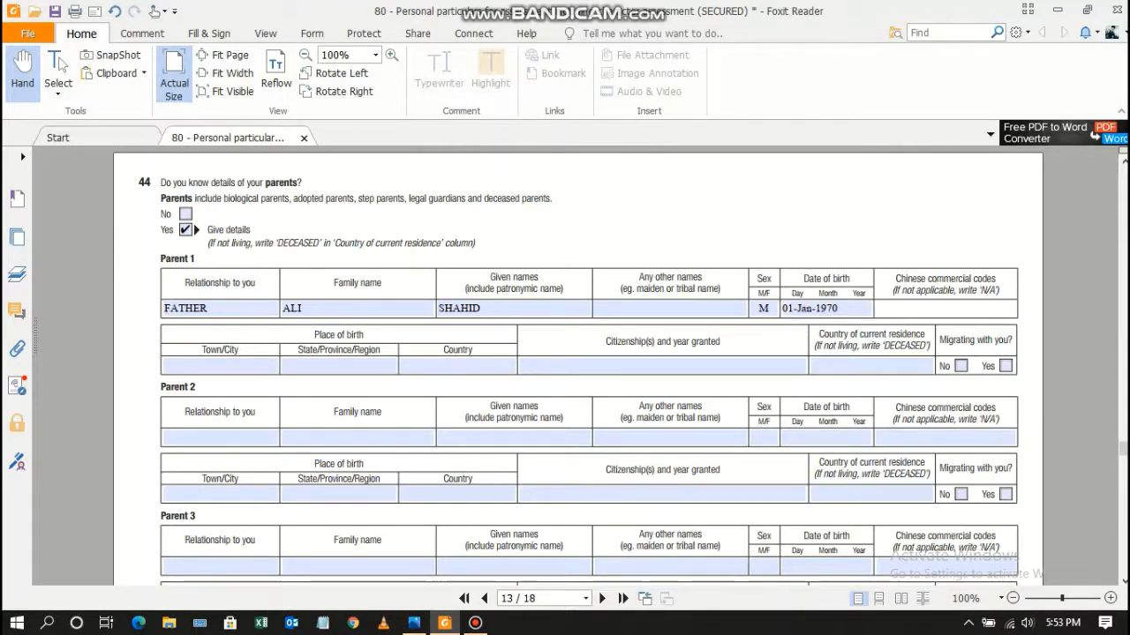
pyautogui.write('N')
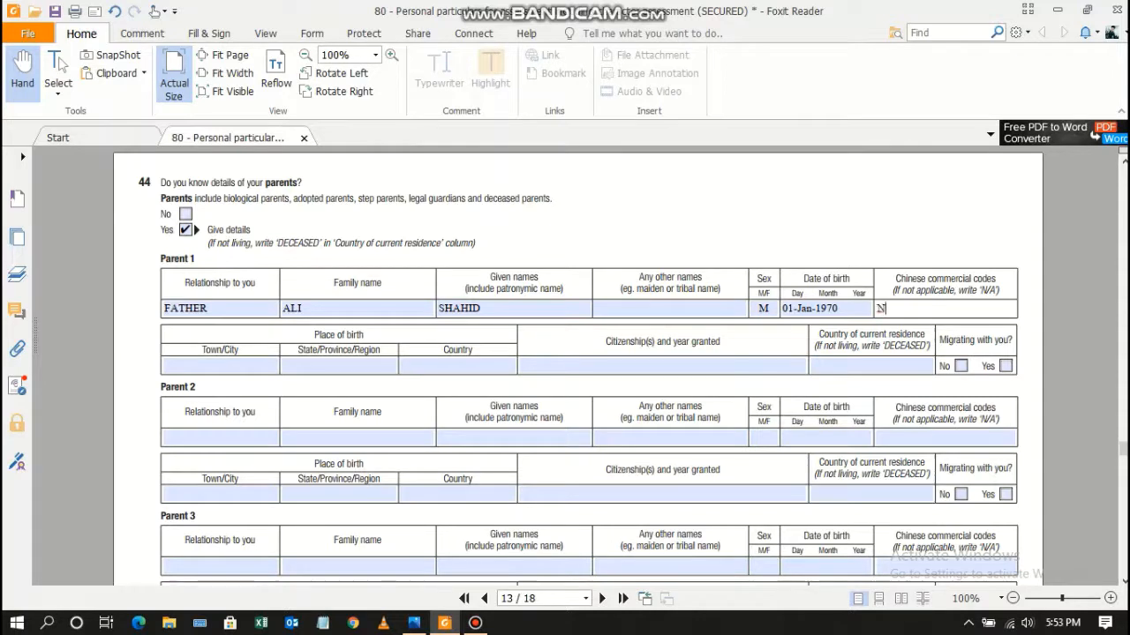
pyautogui.write('/A')
pyautogui.press('Tab')
pyautogui.write('LAHORE')
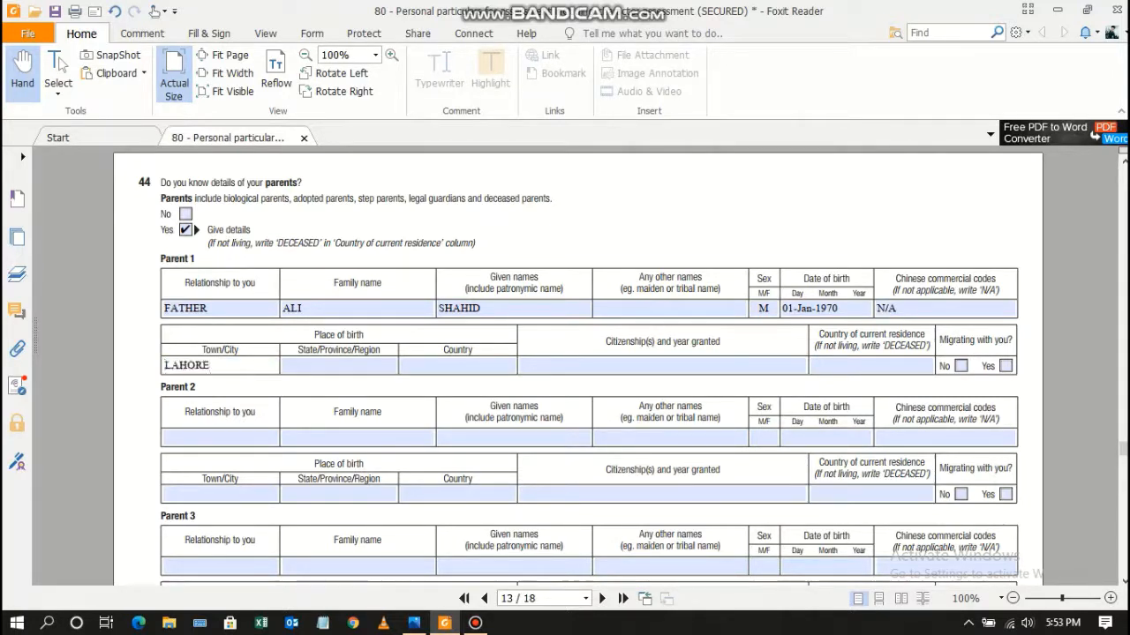
# Enter Parent 1's birth region PUNJAB, country PAKISTAN and citizenship PAKISTANI BY BIRTH.
pyautogui.press('Tab')
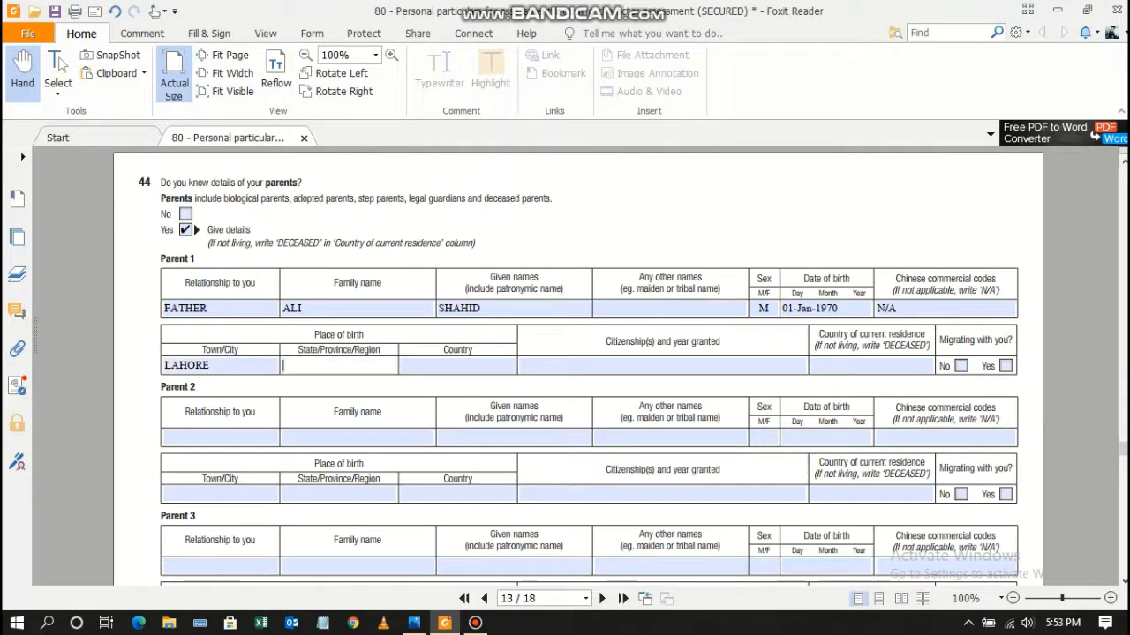
pyautogui.write('OUNJAB')
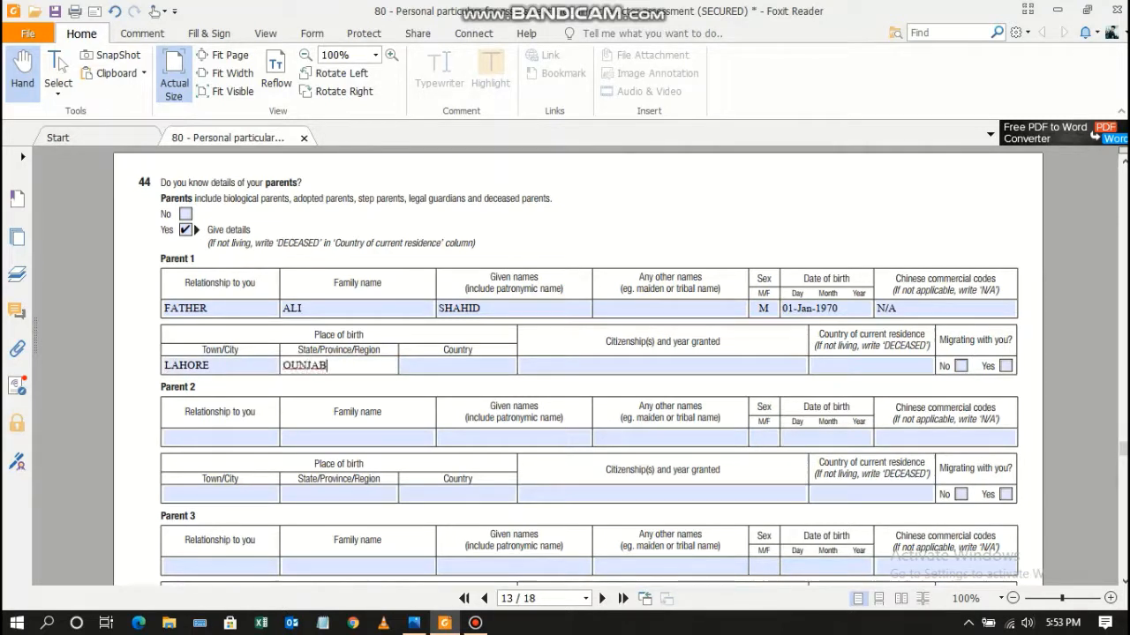
pyautogui.press('Left')
pyautogui.press('Left')
pyautogui.press('Left')
pyautogui.press('Left')
pyautogui.press('BackSpace')
pyautogui.press('BackSpace')
pyautogui.write('PU')
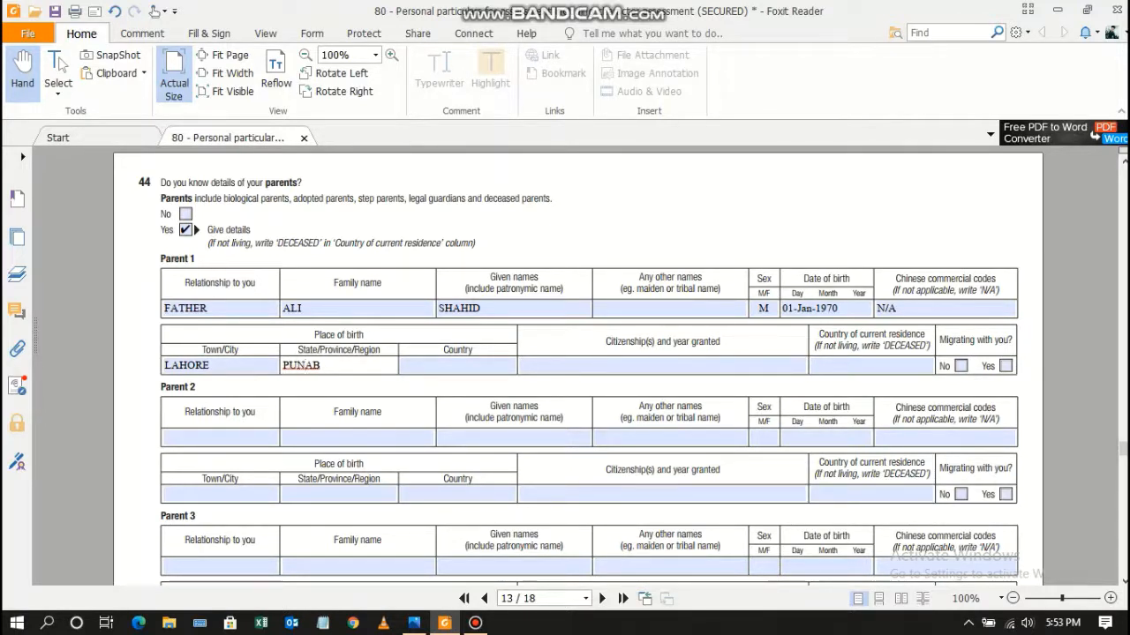
pyautogui.write('N')
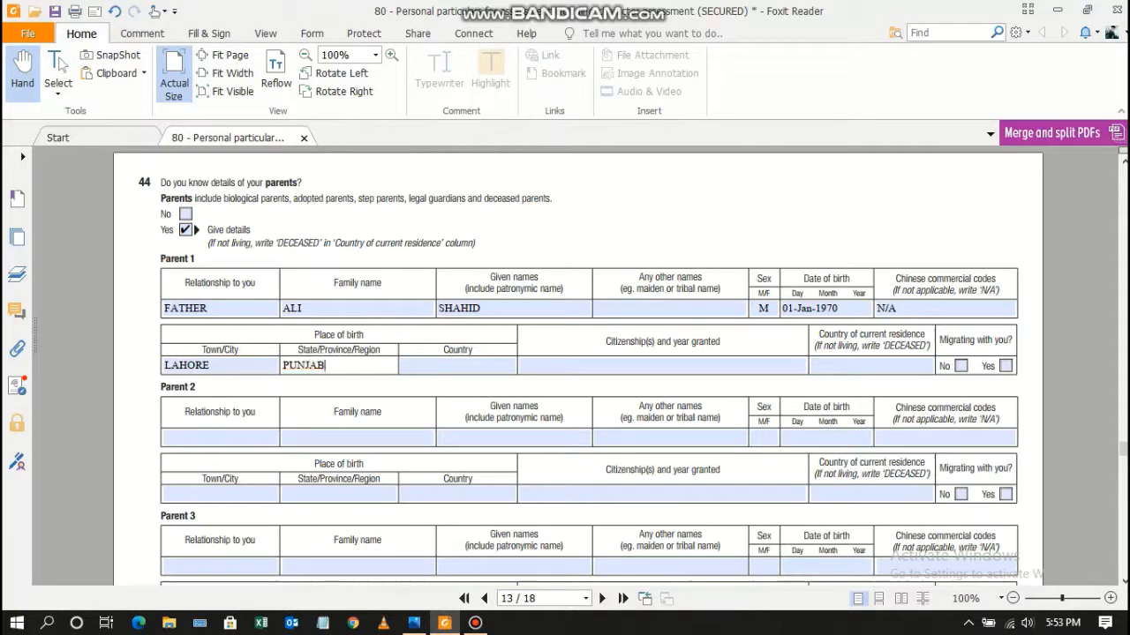
pyautogui.press('Tab')
pyautogui.write('PAKISTAN')
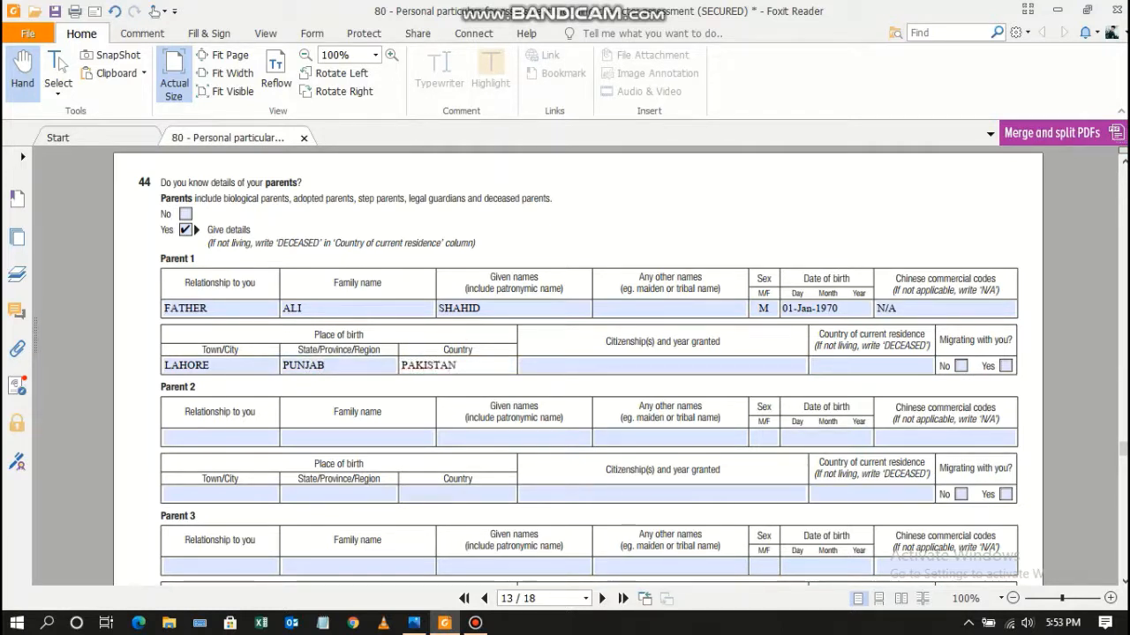
pyautogui.press('Tab')
pyautogui.write('PA')
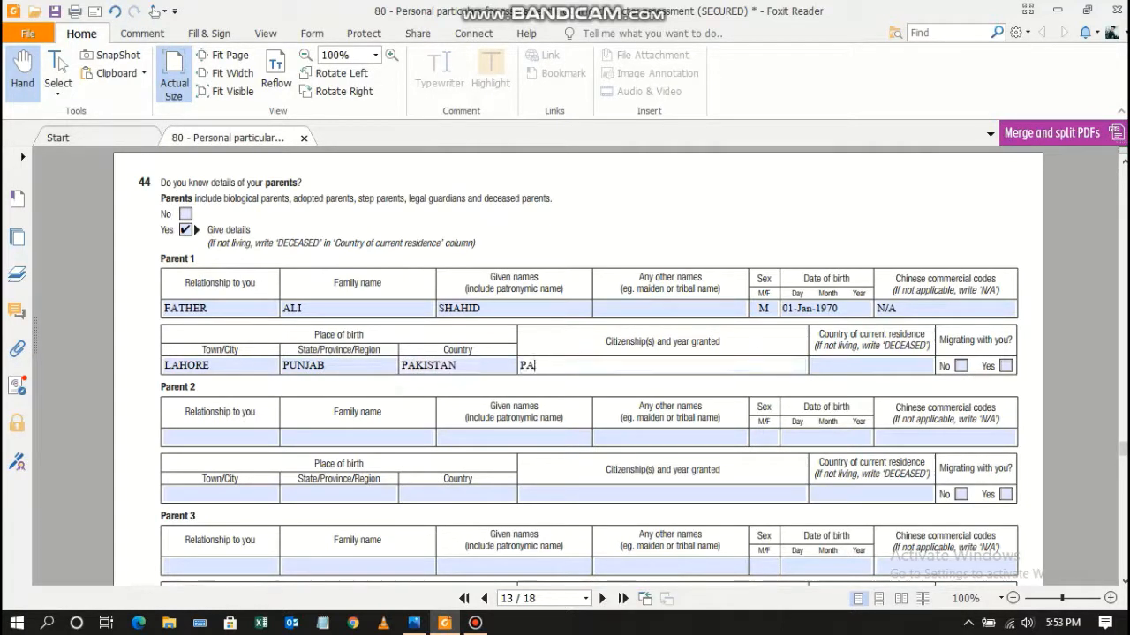
pyautogui.write('KISTANI BY ')
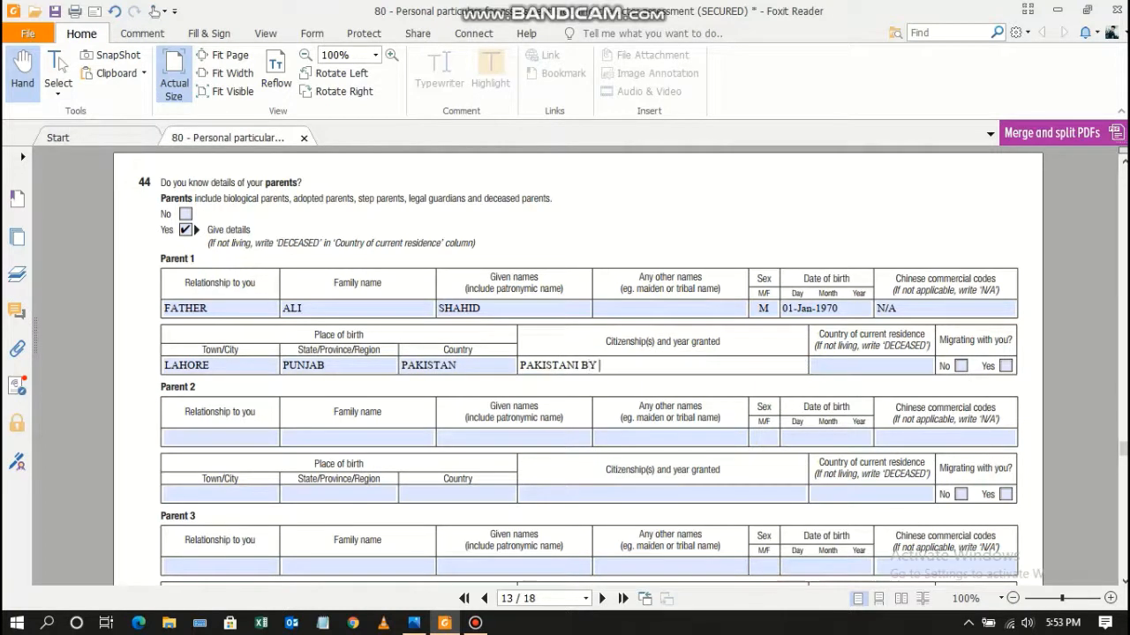
pyautogui.write('BIRTH')
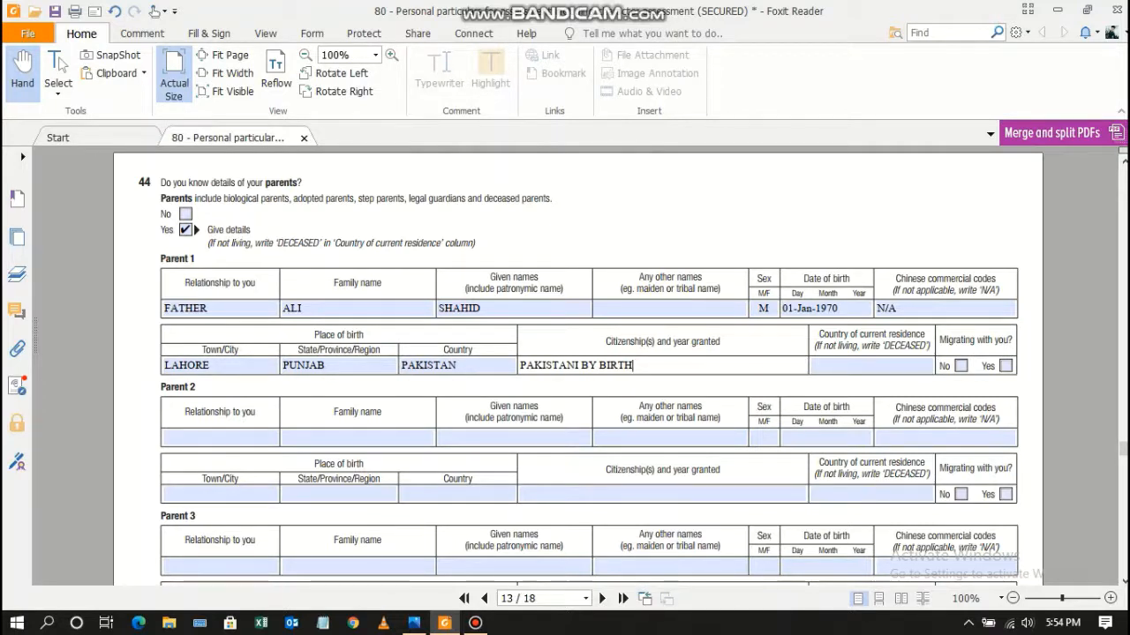
# Set Parent 1's country of residence to PAKISTAN and tick Migrating No.
pyautogui.click(848, 365)
pyautogui.write('PAKS')
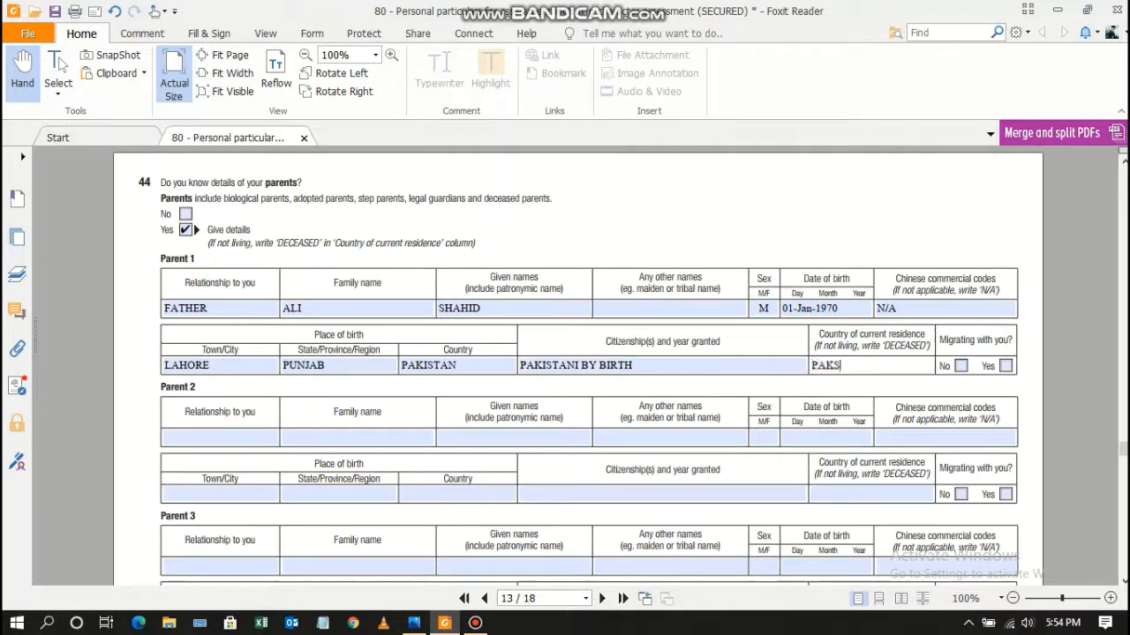
pyautogui.press('BackSpace')
pyautogui.write('ISTAN')
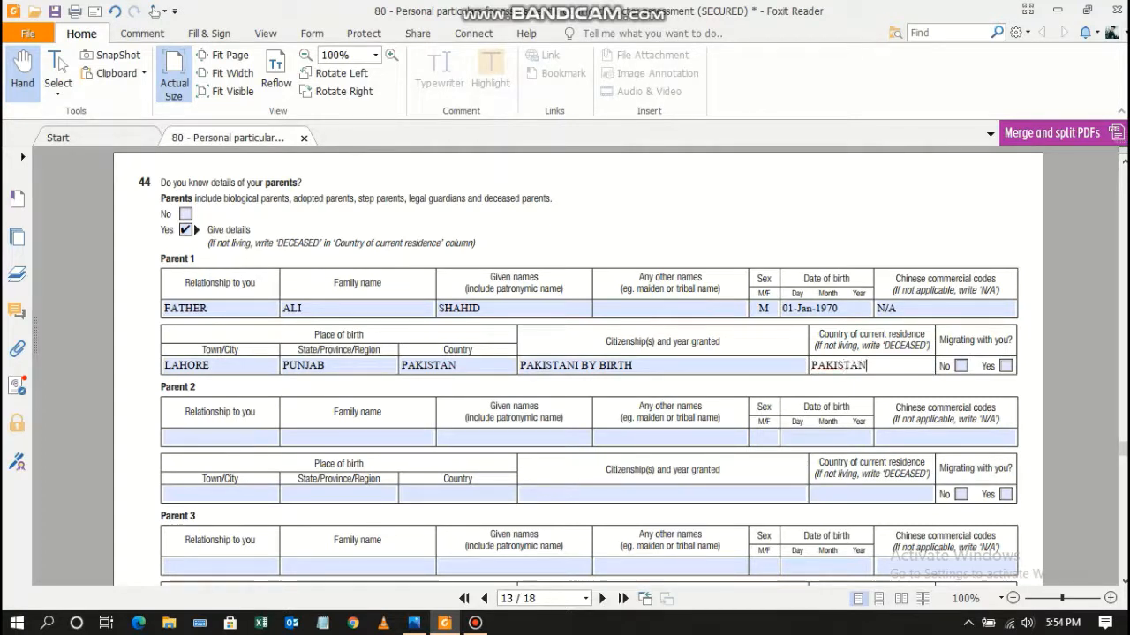
pyautogui.click(961, 366)
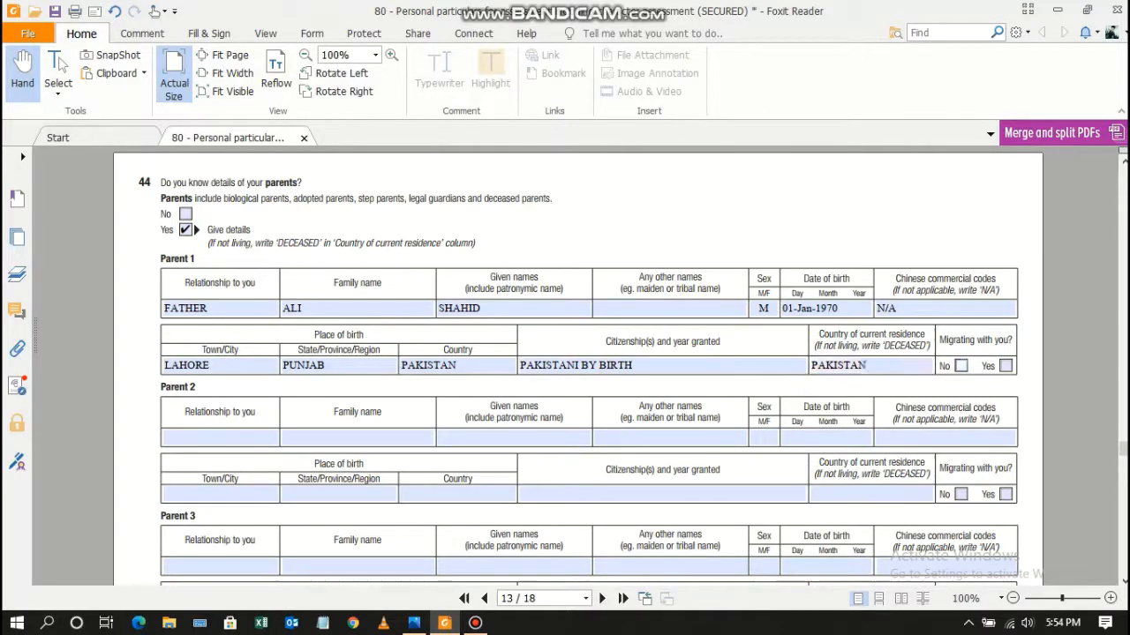
pyautogui.click(216, 438)
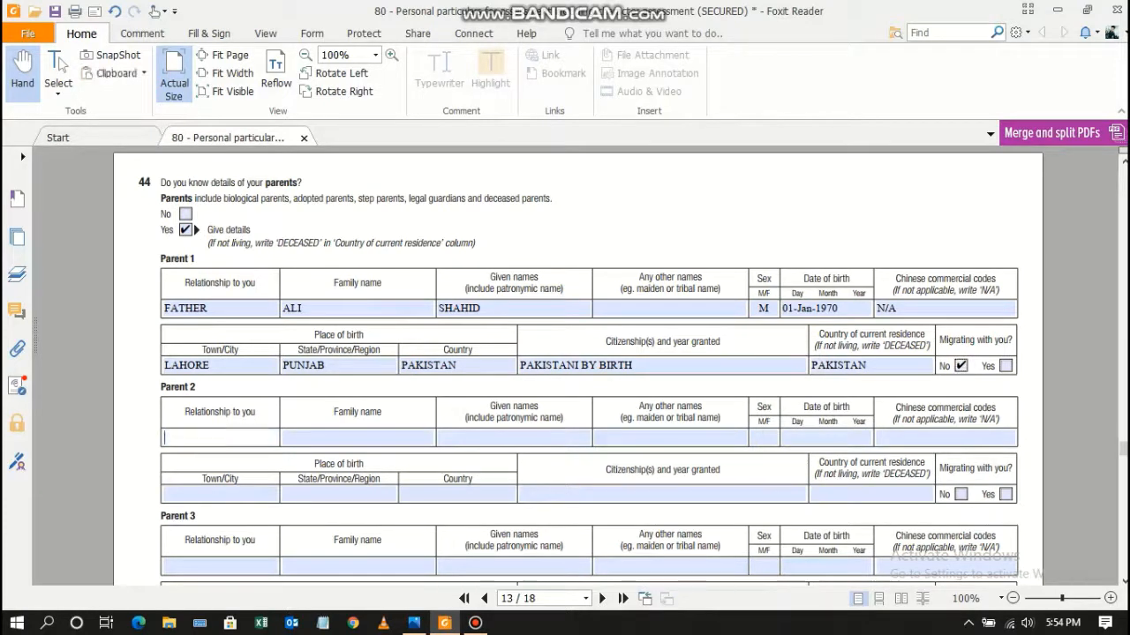
# Enter MOTHER as Parent 2's relationship, followed by her family and given names.
pyautogui.write('MOTHER')
pyautogui.press('Tab')
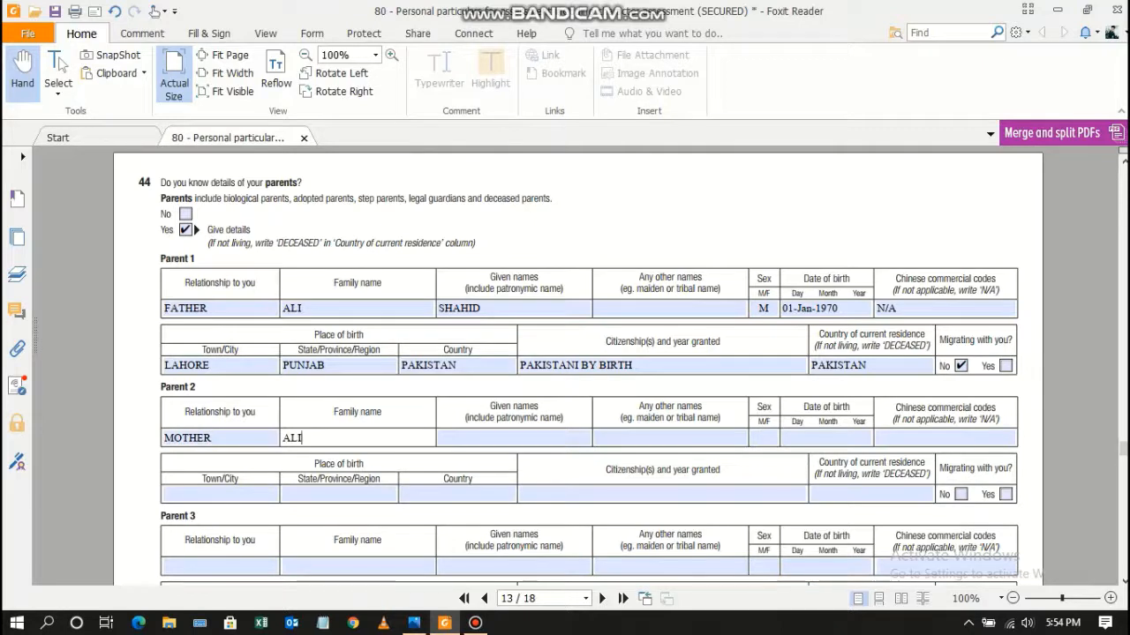
pyautogui.press('Tab')
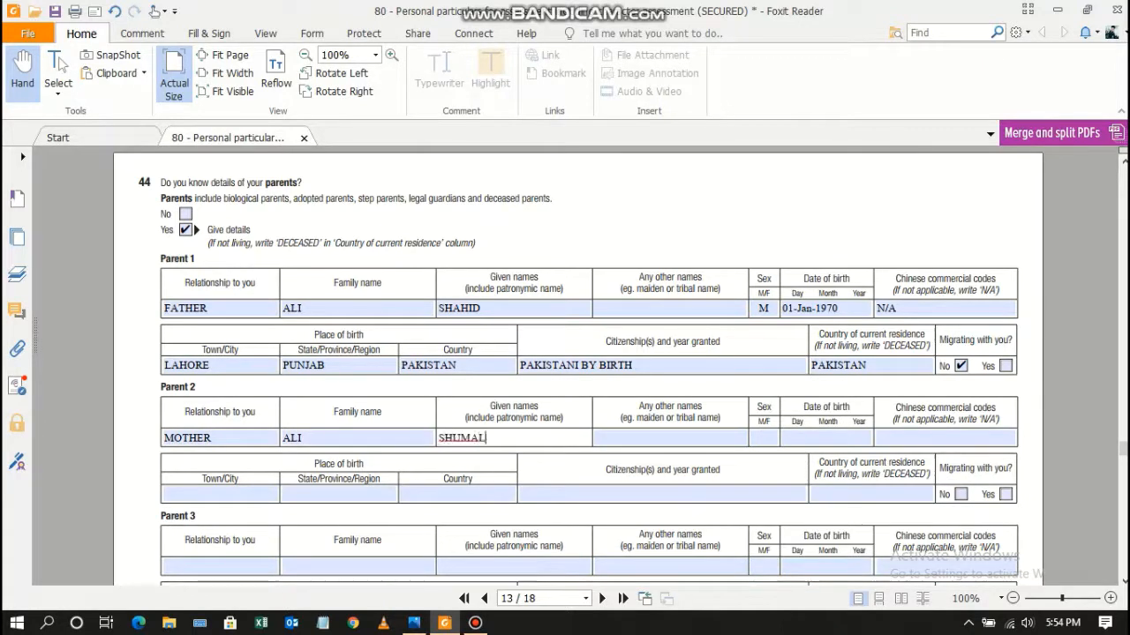
pyautogui.press('Tab')
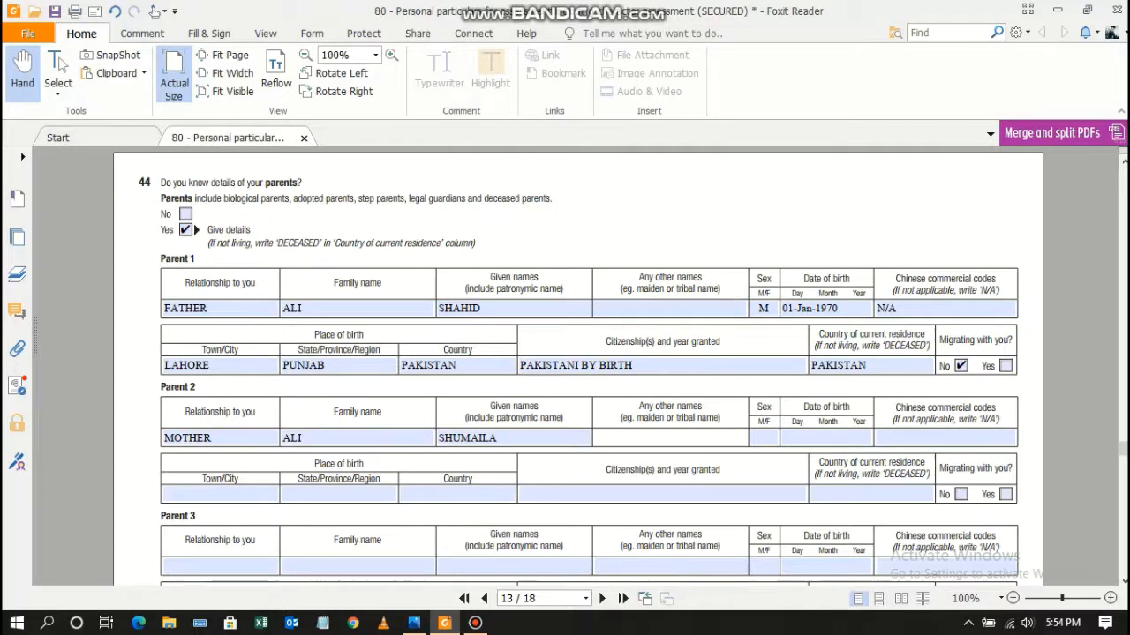
pyautogui.press('Tab')
# Enter Parent 2's sex F, birth date 01 01 1977 and birthplace LAHORE, PUNJAB, PAKISTAN.
pyautogui.write('F')
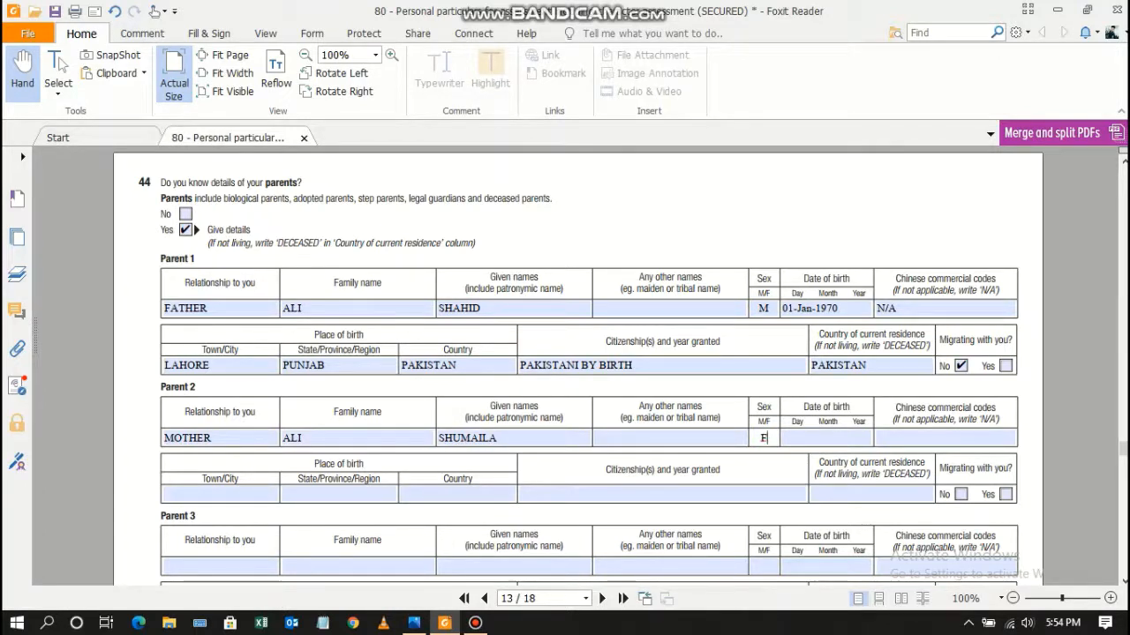
pyautogui.press('Tab')
pyautogui.write('01')
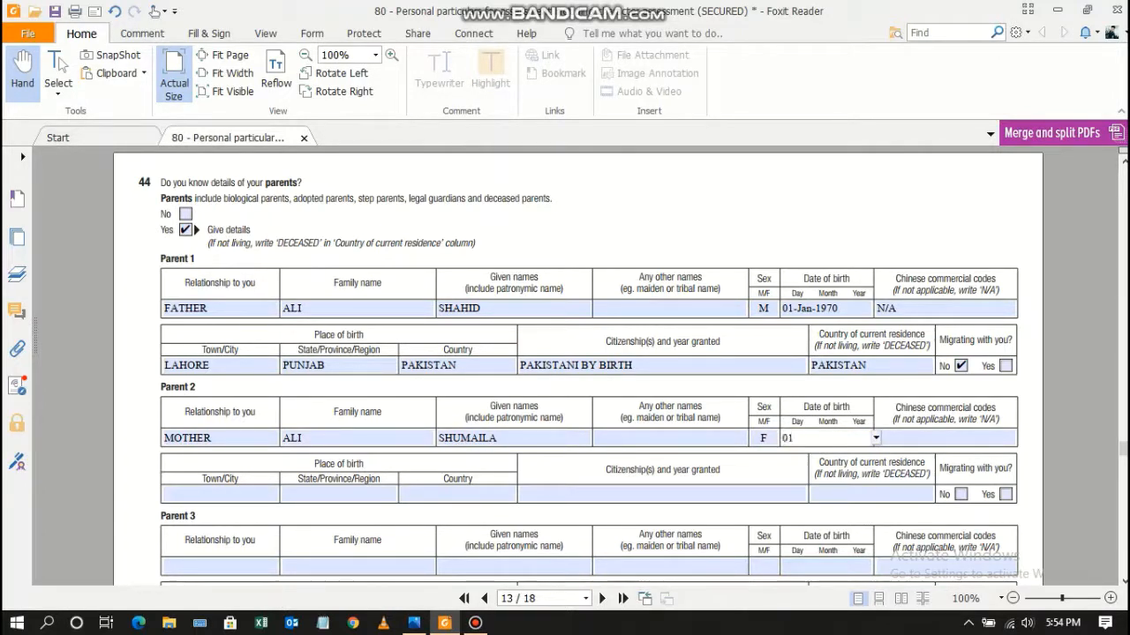
pyautogui.write(' 01 1977')
pyautogui.press('Tab')
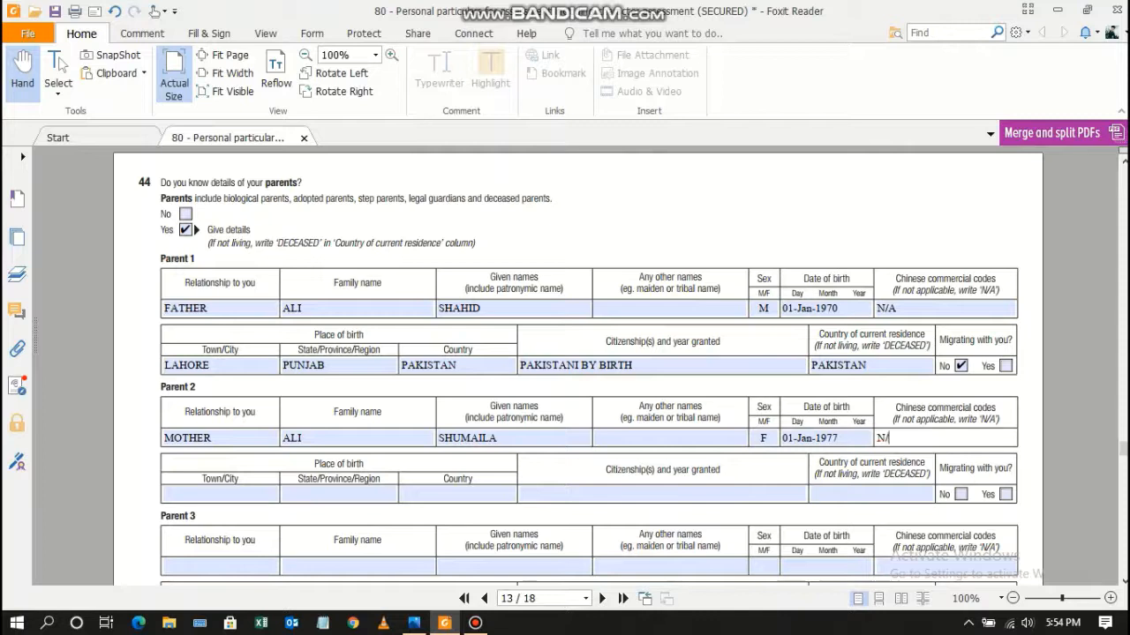
pyautogui.write('A')
pyautogui.press('Tab')
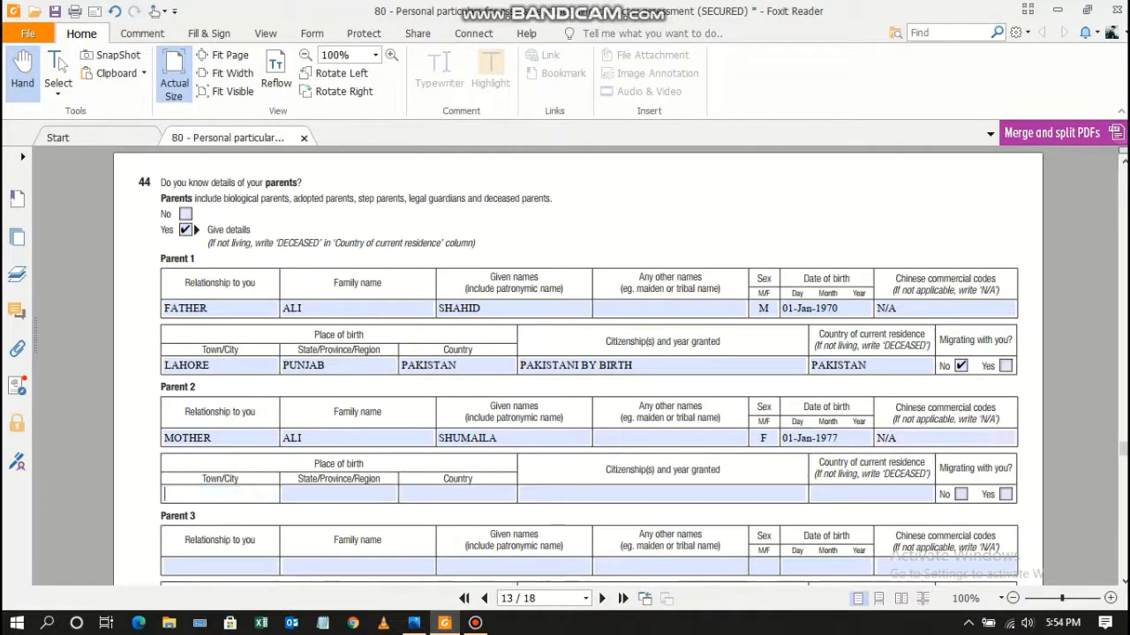
pyautogui.write('LAHORE')
pyautogui.press('Tab')
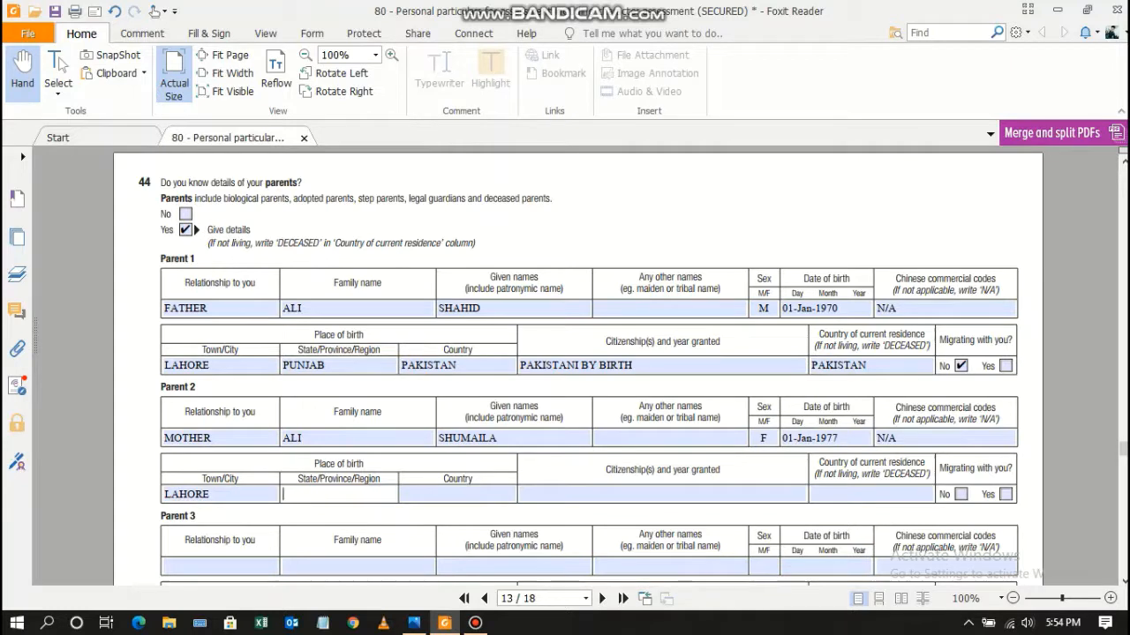
pyautogui.write('PUNJAB')
pyautogui.press('Tab')
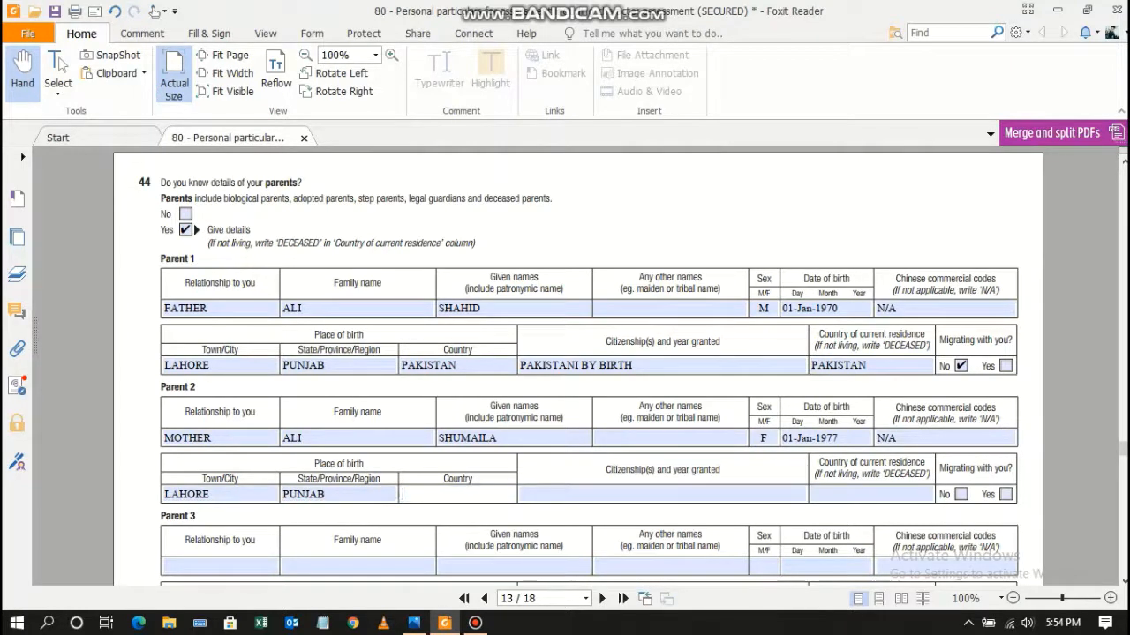
pyautogui.write('PAKISTAN')
# Enter citizenship PAKISTANI BY BIRTH, residence PAKISTAN, and tick Migrating No for Parent 2.
pyautogui.press('Tab')
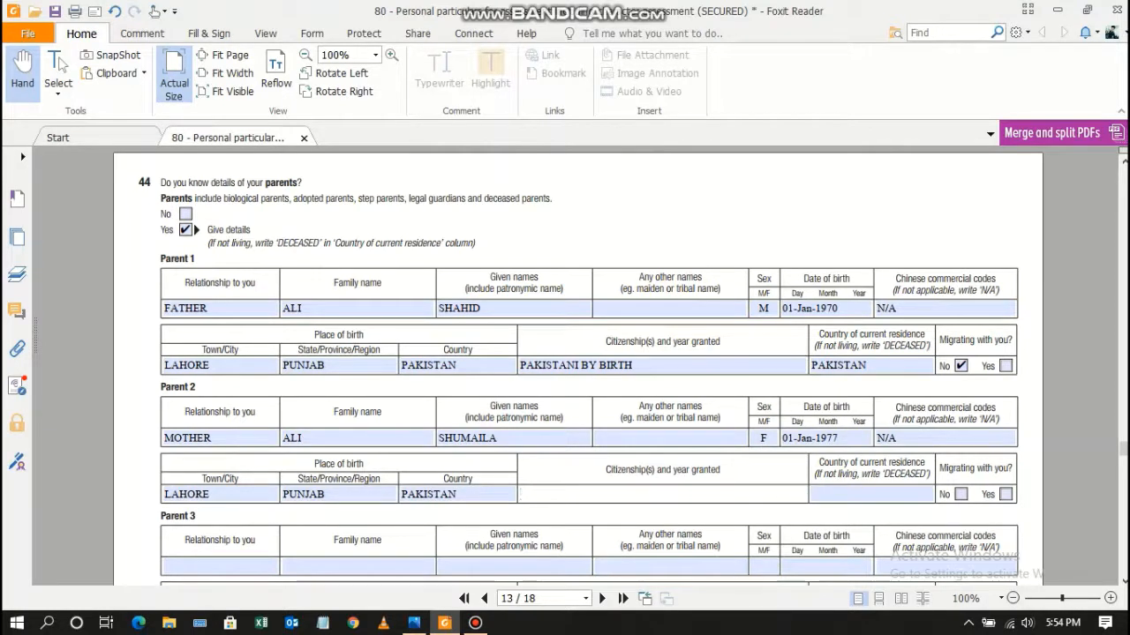
pyautogui.write('PAKISTANI BY BIRTH')
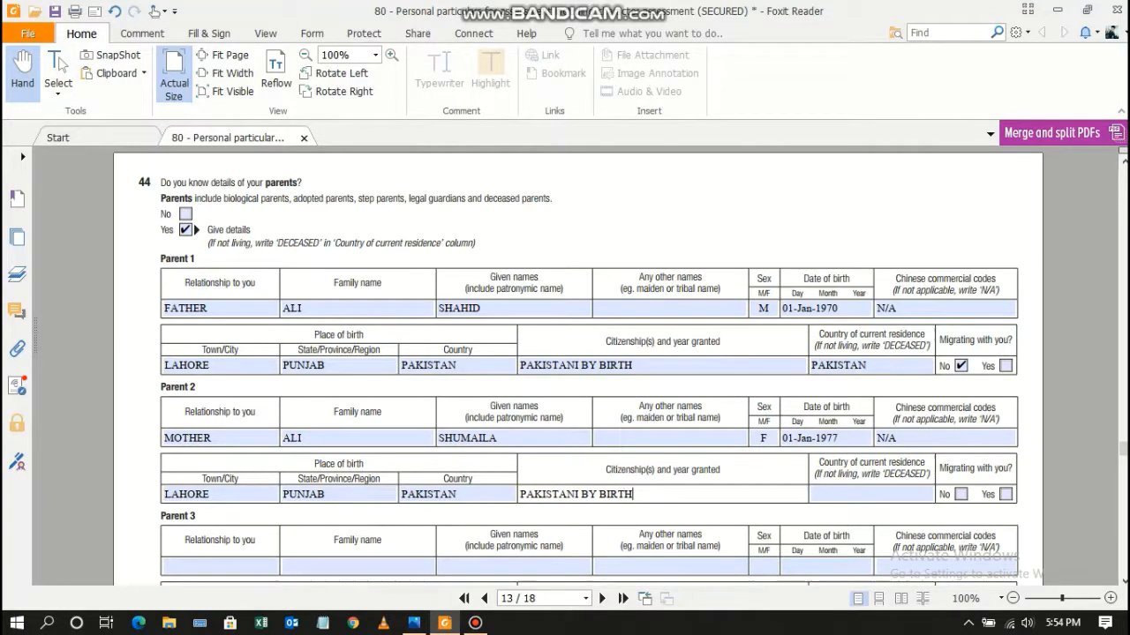
pyautogui.press('Tab')
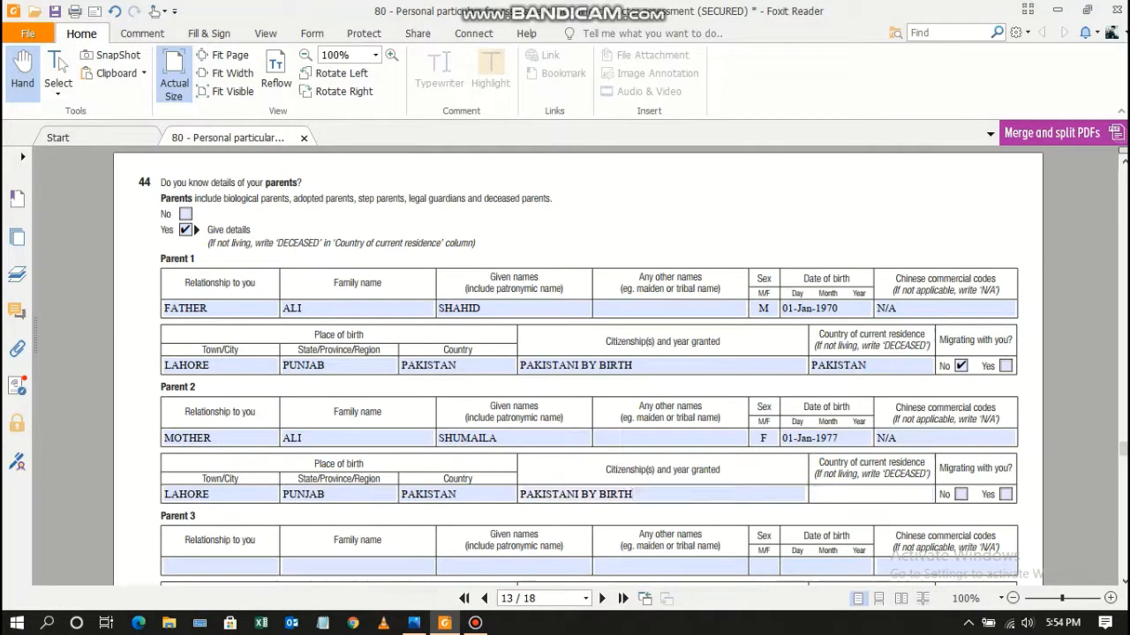
pyautogui.write('PAKISTAN')
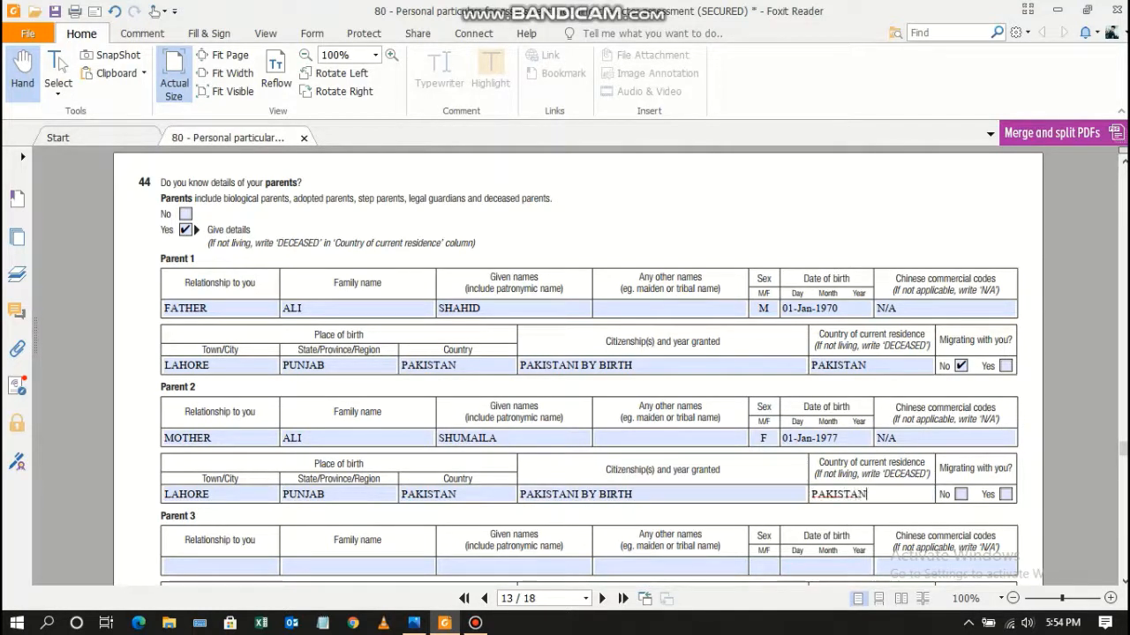
pyautogui.press('Tab')
pyautogui.press('space')
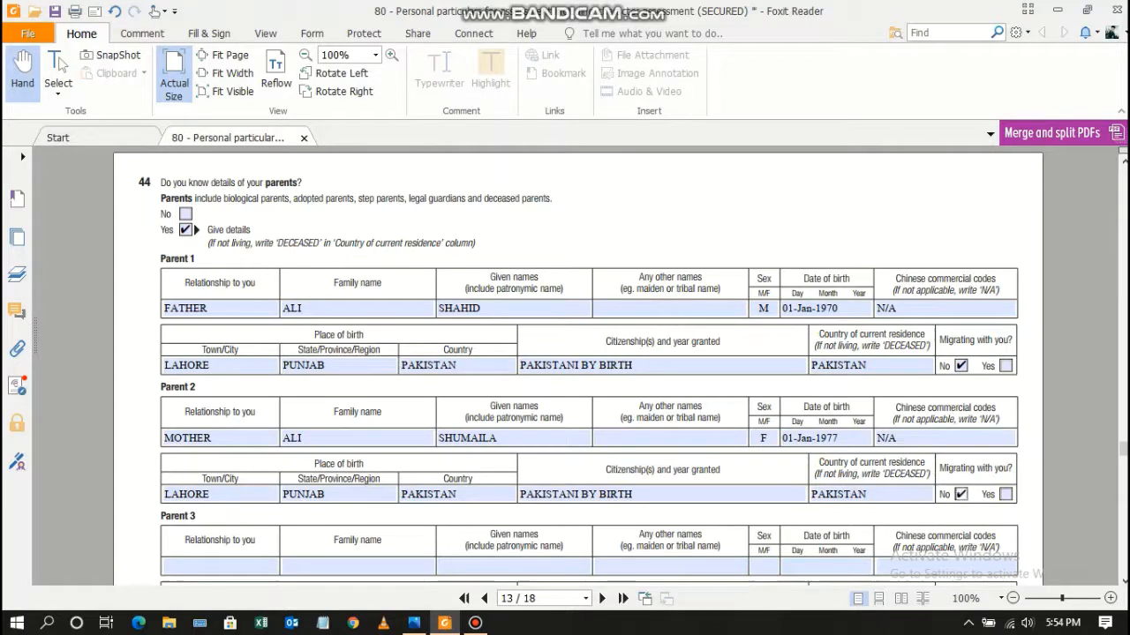
# Go to page 14 and tick Yes for question 45, 'Do you have siblings?'.
pyautogui.scroll(-4, 565, 366)
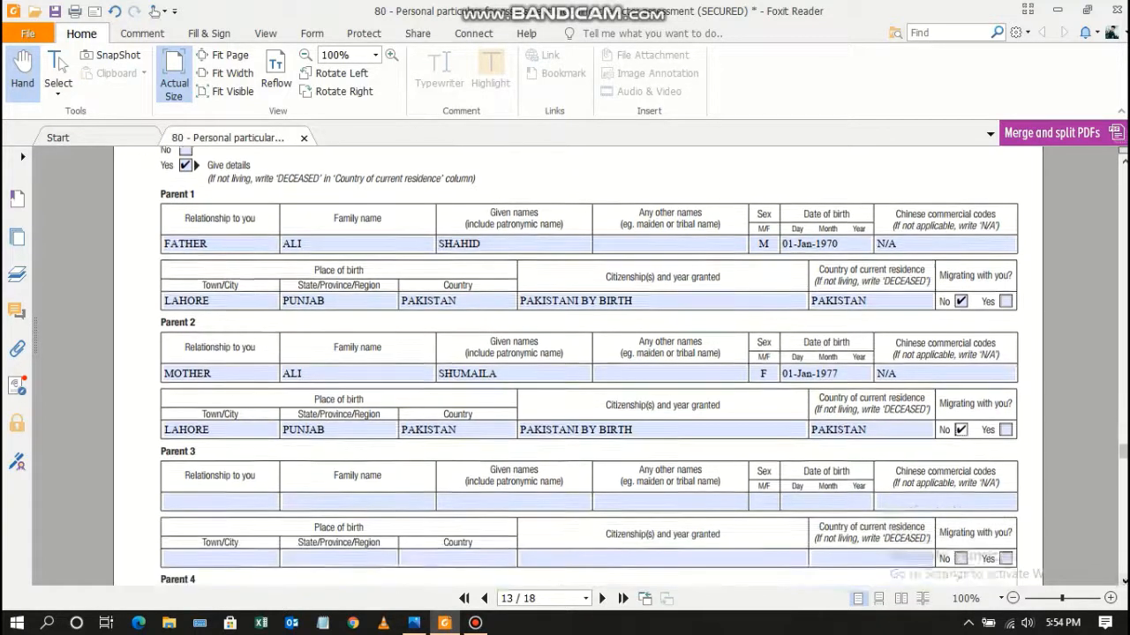
pyautogui.scroll(-10, 565, 367)
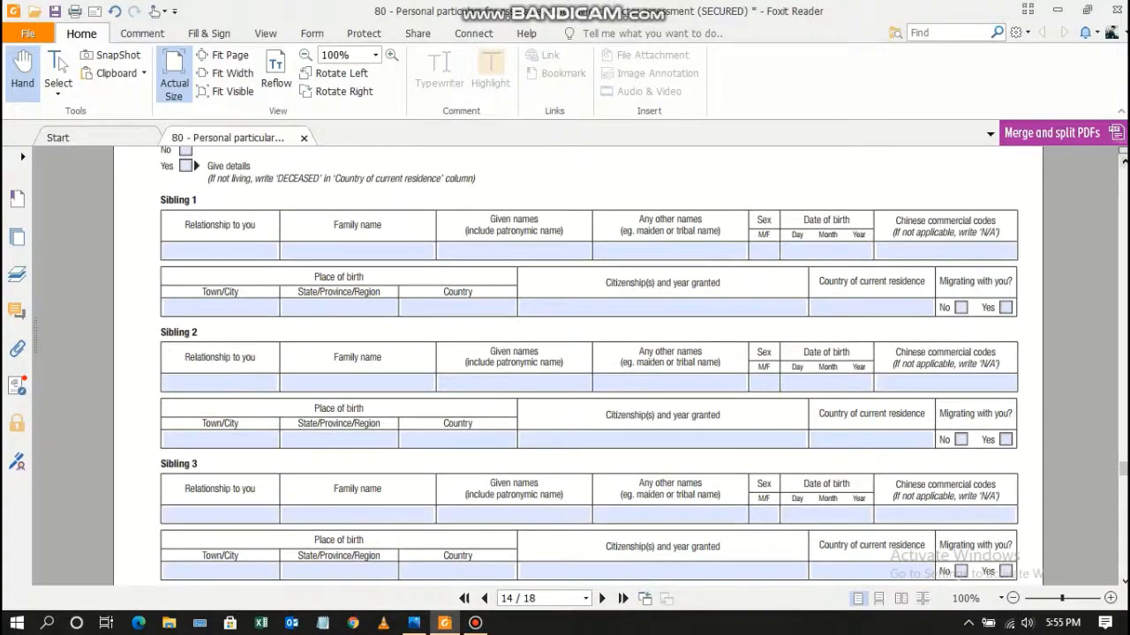
pyautogui.scroll(1, 564, 367)
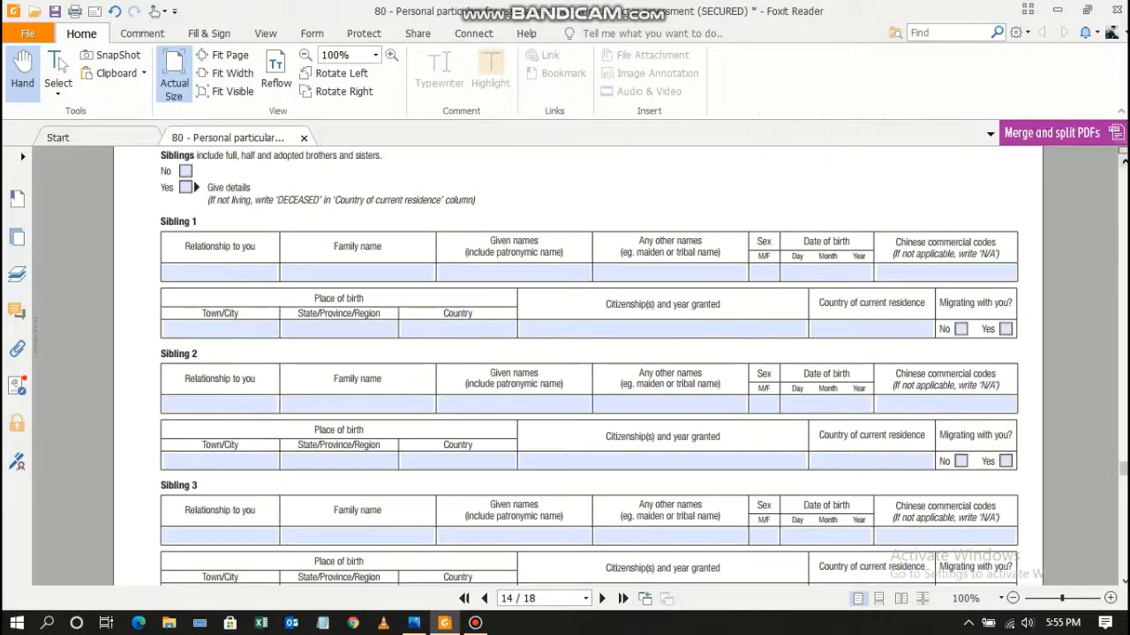
pyautogui.scroll(2, 565, 367)
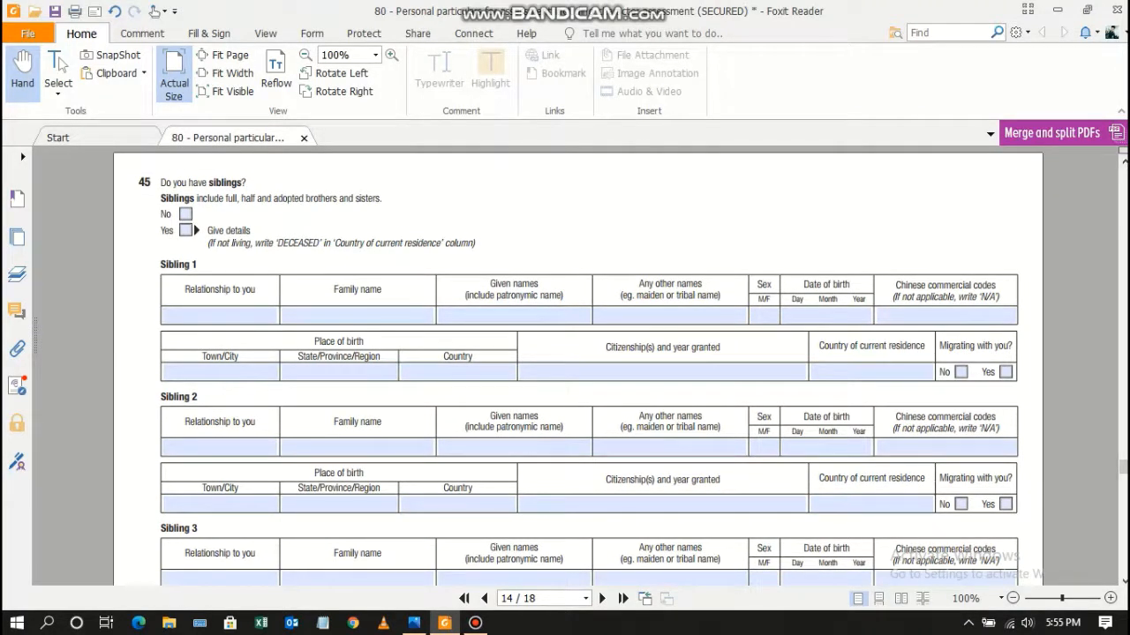
pyautogui.click(186, 231)
# Enter BROTHER as Sibling 1's relationship, followed by his family and given names.
pyautogui.click(220, 316)
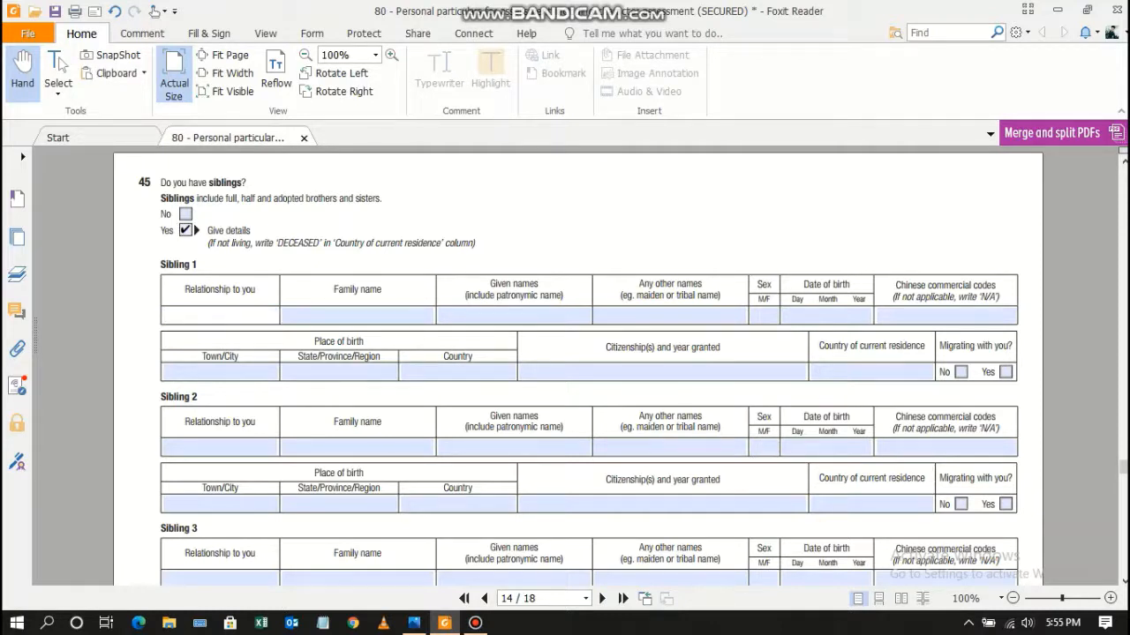
pyautogui.press('BackSpace')
pyautogui.press('BackSpace')
pyautogui.press('BackSpace')
pyautogui.press('BackSpace')
pyautogui.press('BackSpace')
pyautogui.press('BackSpace')
pyautogui.press('Tab')
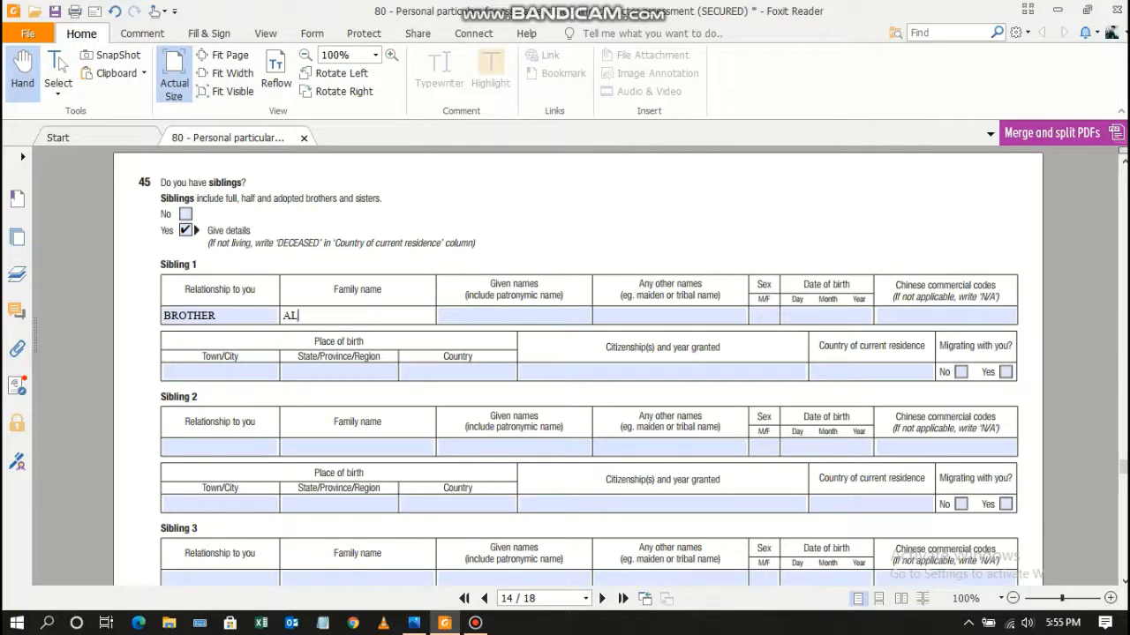
pyautogui.press('BackSpace')
pyautogui.press('Tab')
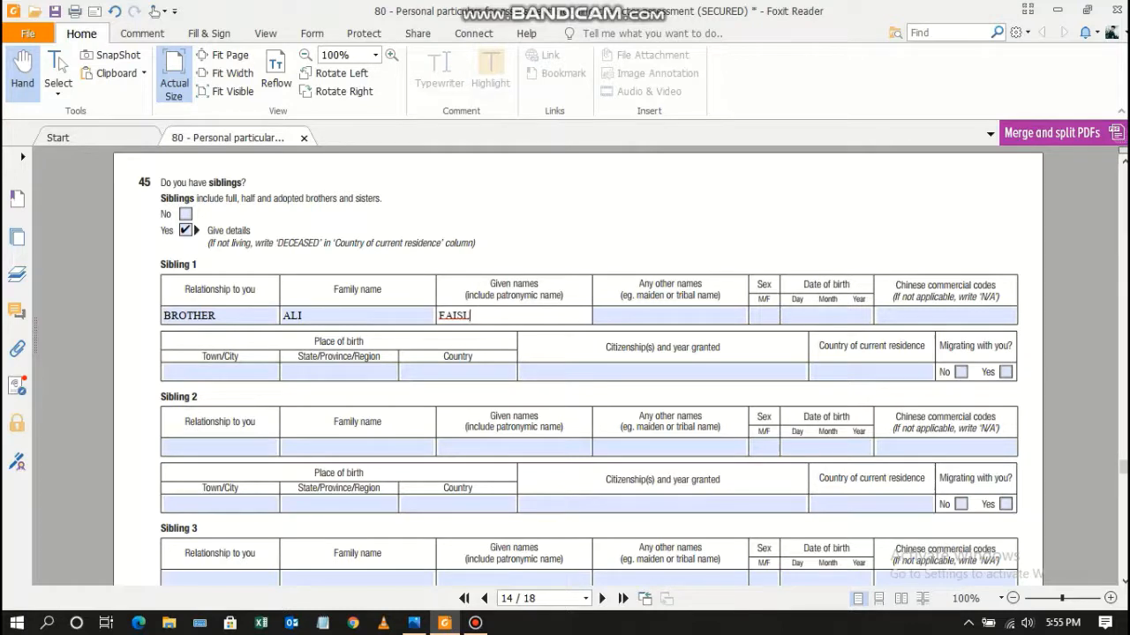
pyautogui.press('BackSpace')
pyautogui.press('Tab')
pyautogui.press('Tab')
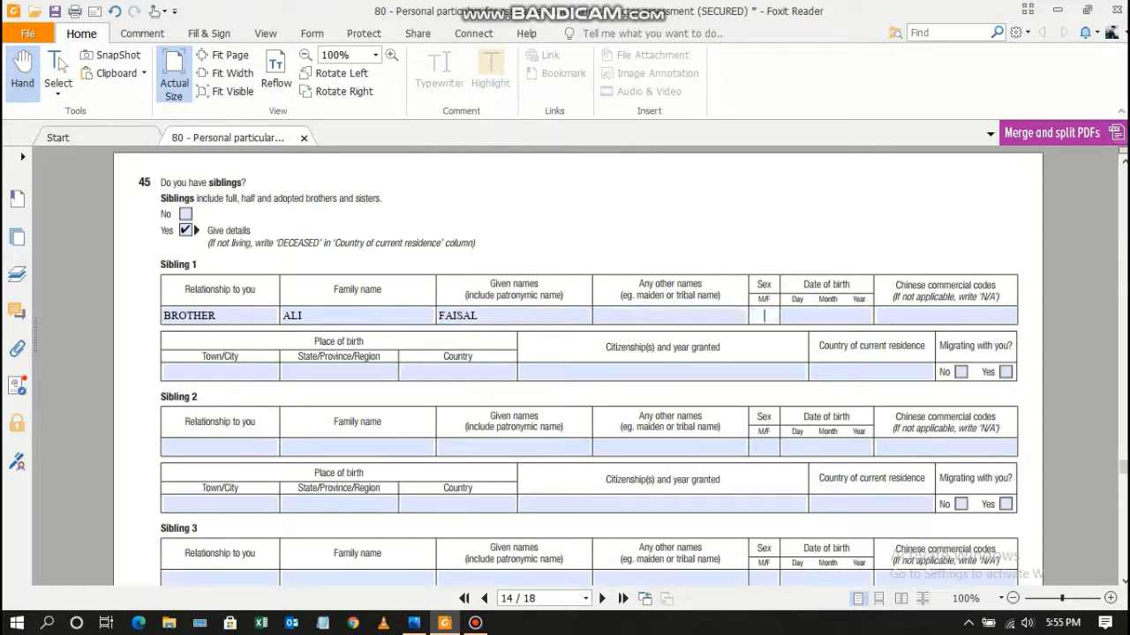
pyautogui.press('Tab')
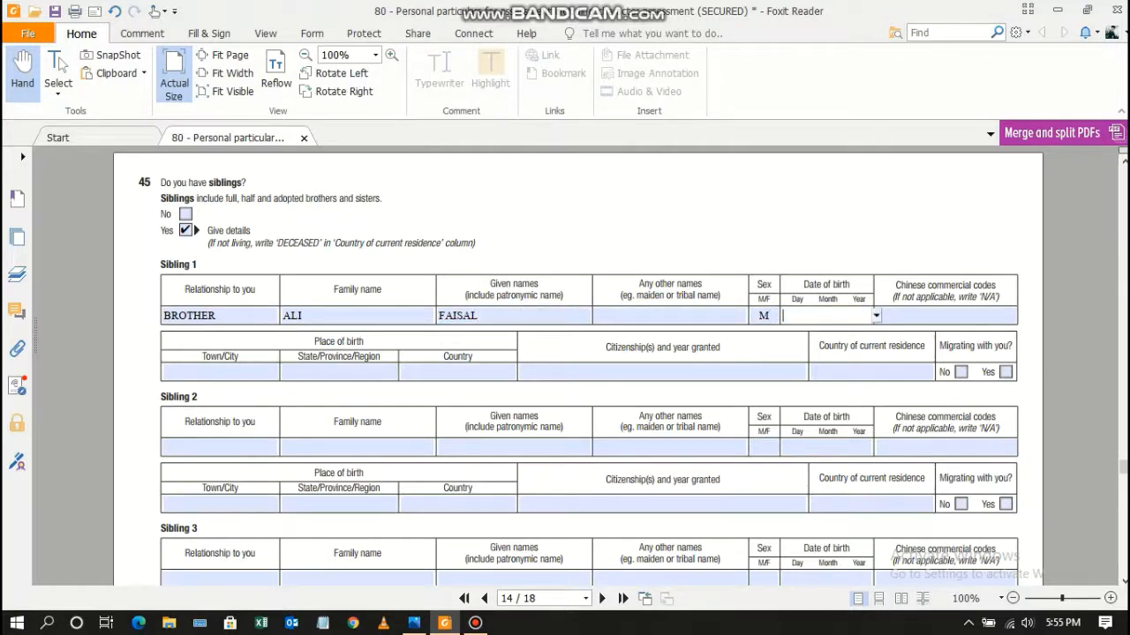
pyautogui.press('Tab')
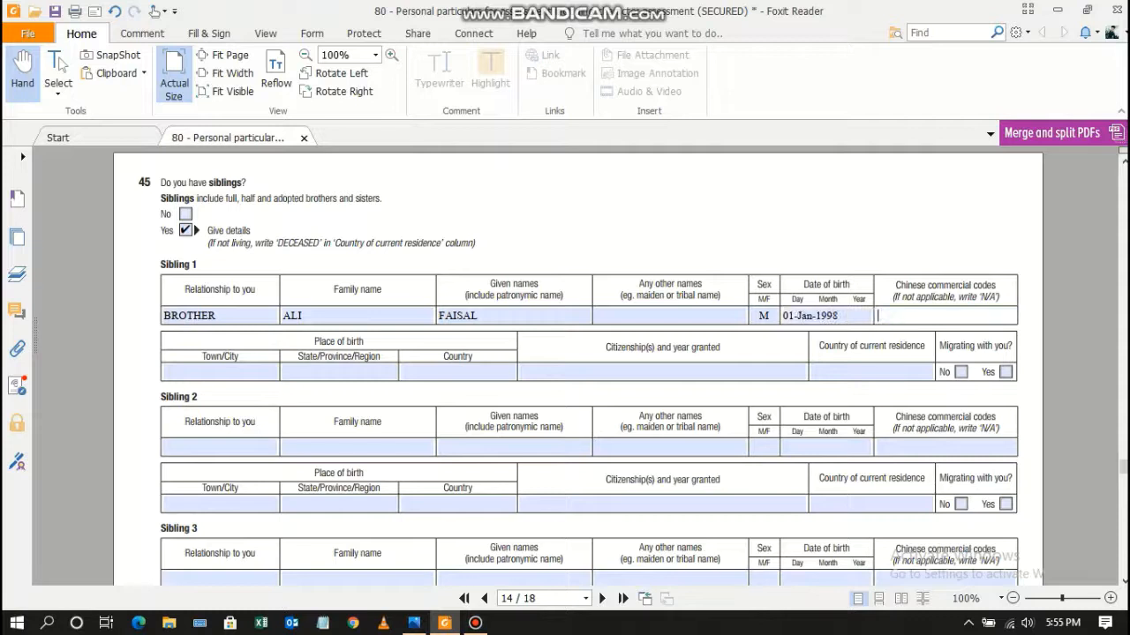
pyautogui.press('Tab')
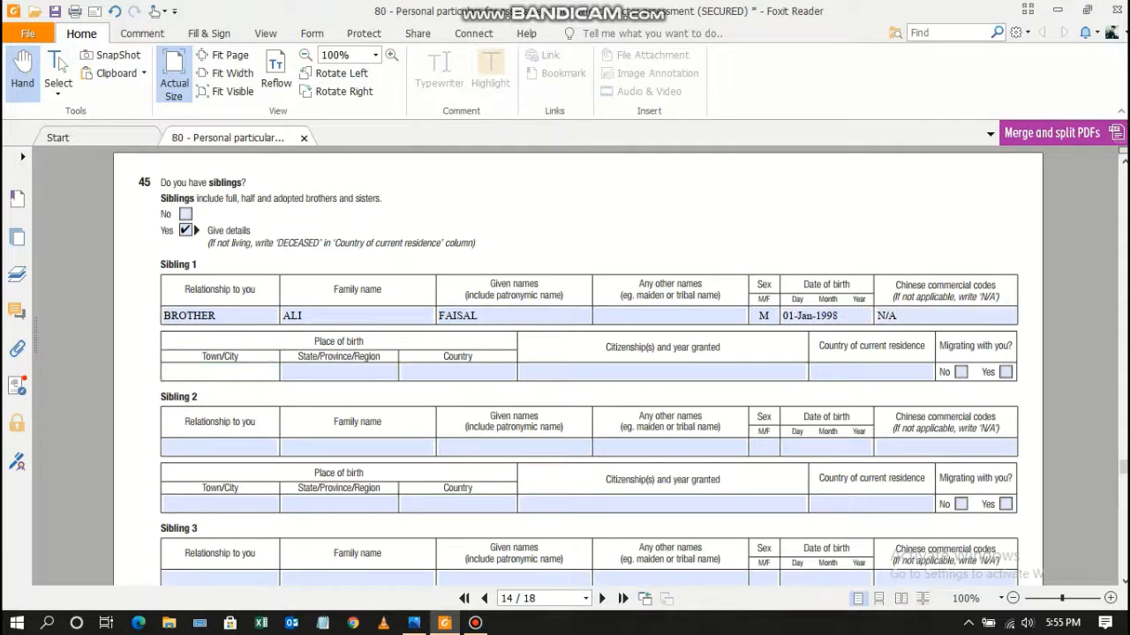
pyautogui.press('Tab')
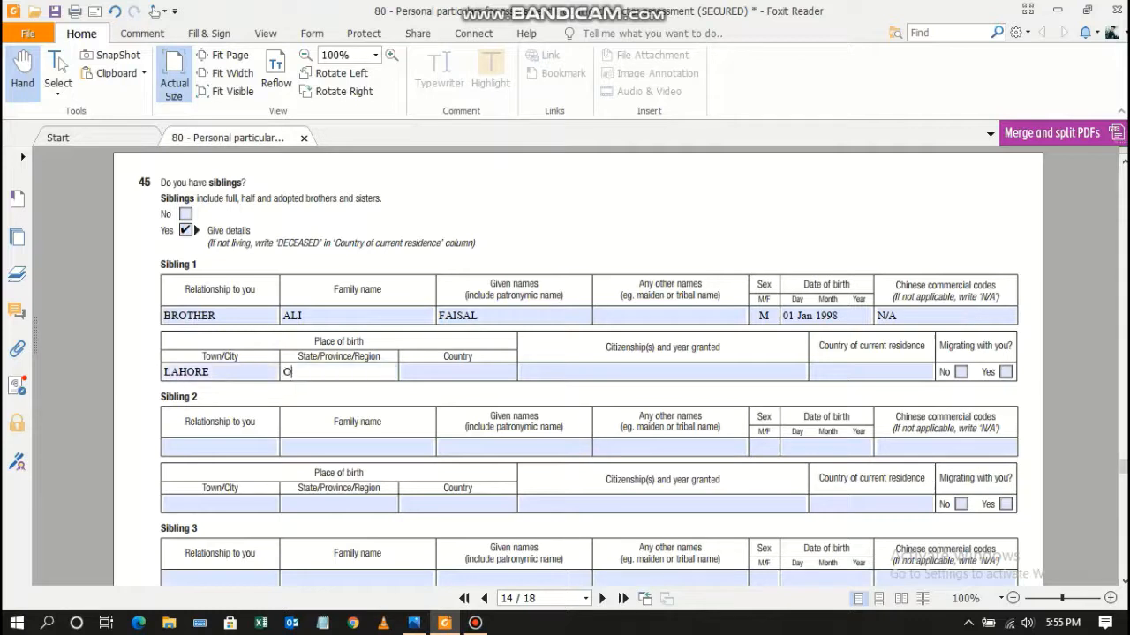
pyautogui.press('BackSpace')
pyautogui.press('Tab')
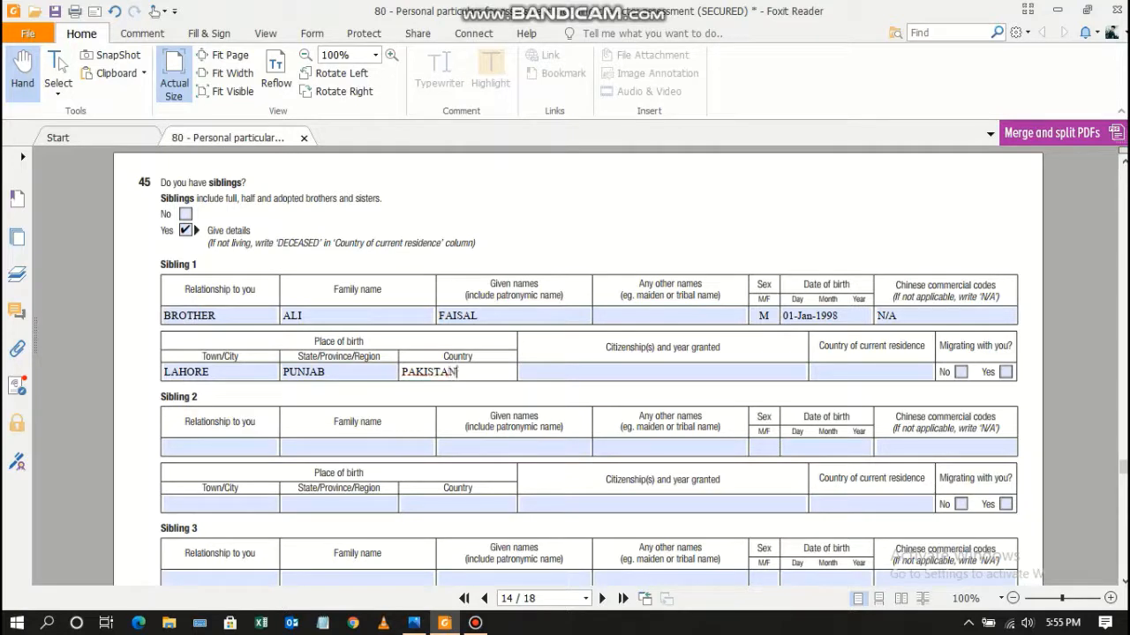
# Enter Sibling 1's Pakistani-by-birth citizenship, residence PAKISTAN, and tick Migrating No.
pyautogui.press('Tab')
pyautogui.write('PAKIS')
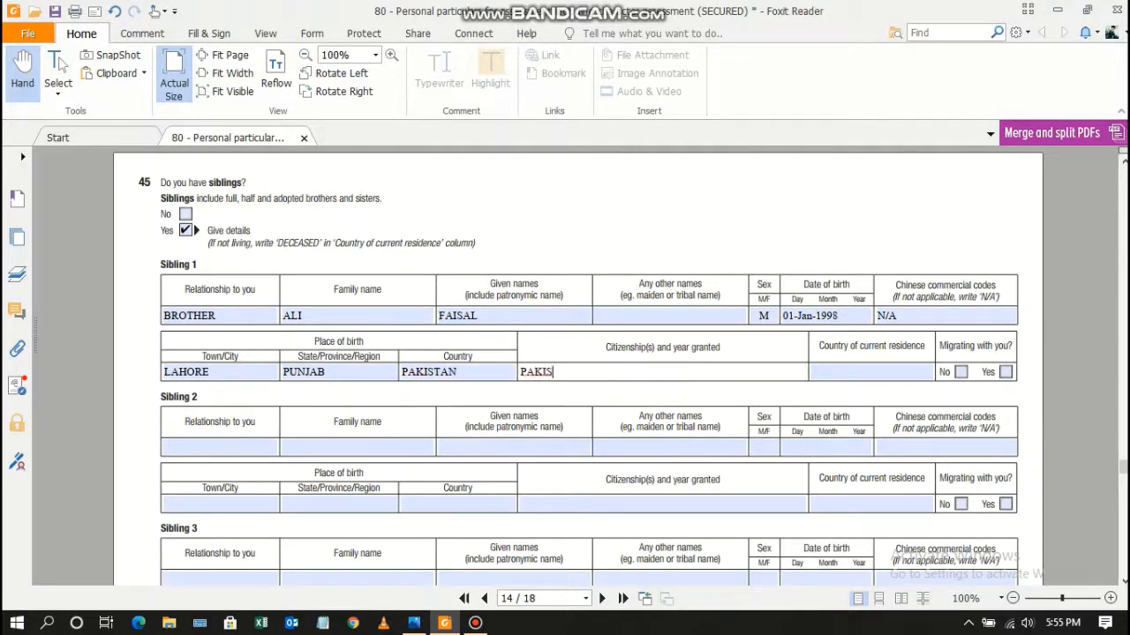
pyautogui.write('TANI BY BITH')
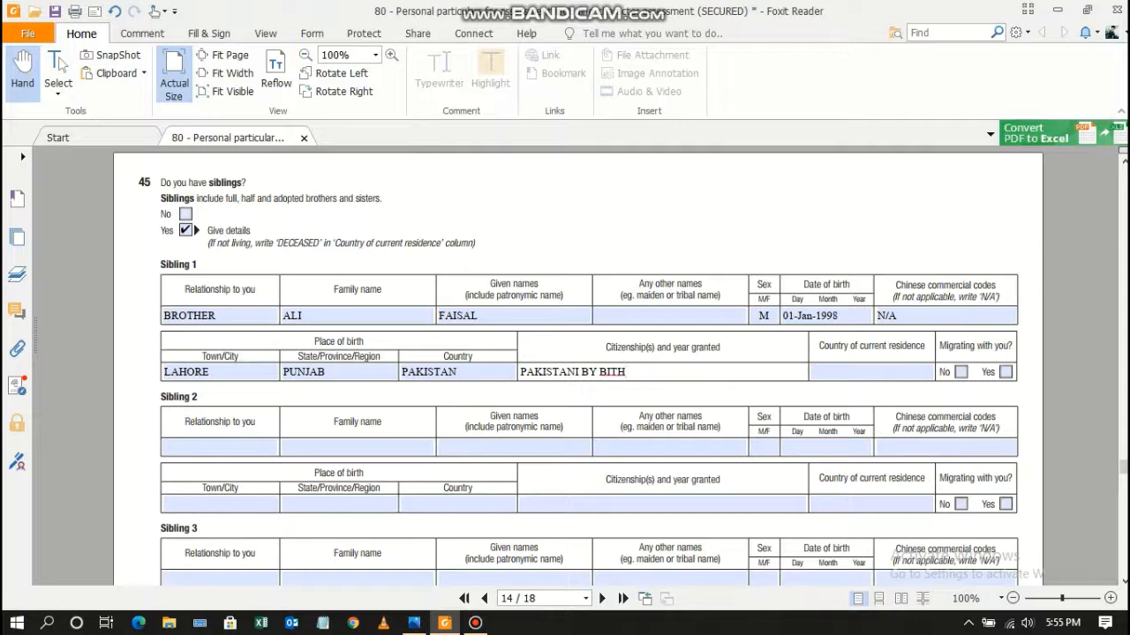
pyautogui.press('Tab')
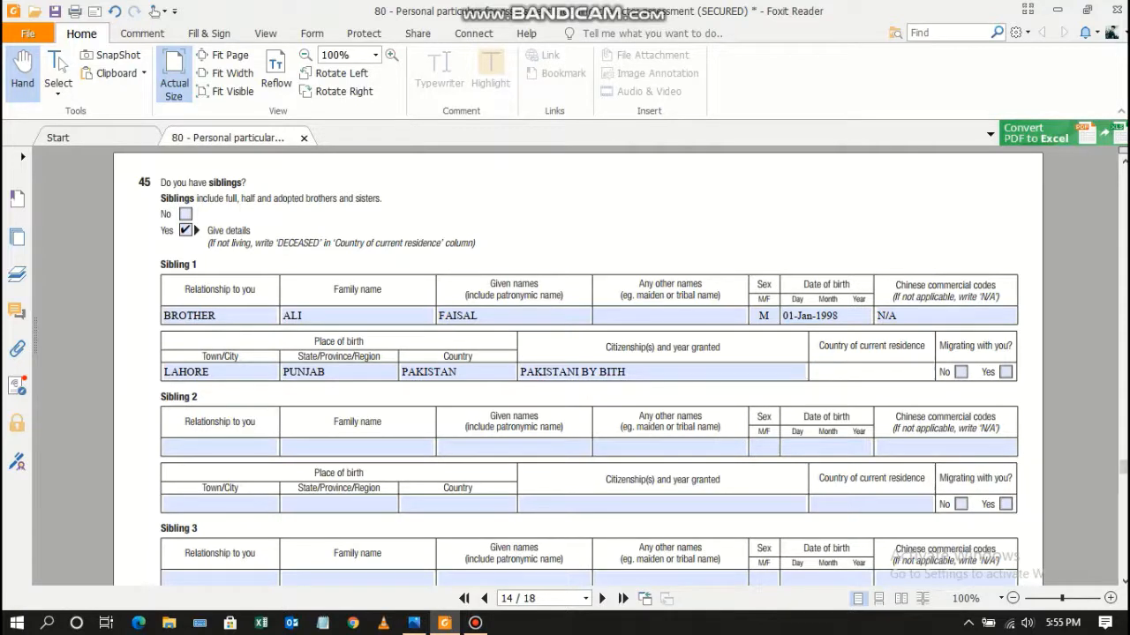
pyautogui.write('PAKISTAN')
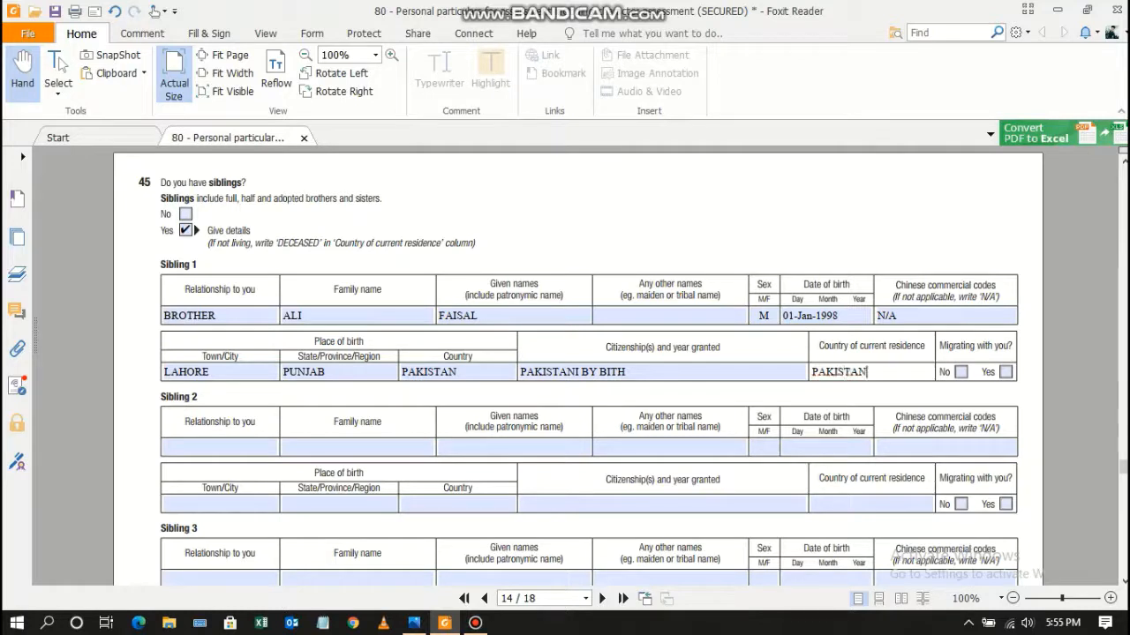
pyautogui.press('Tab')
pyautogui.press('space')
pyautogui.press('Tab')
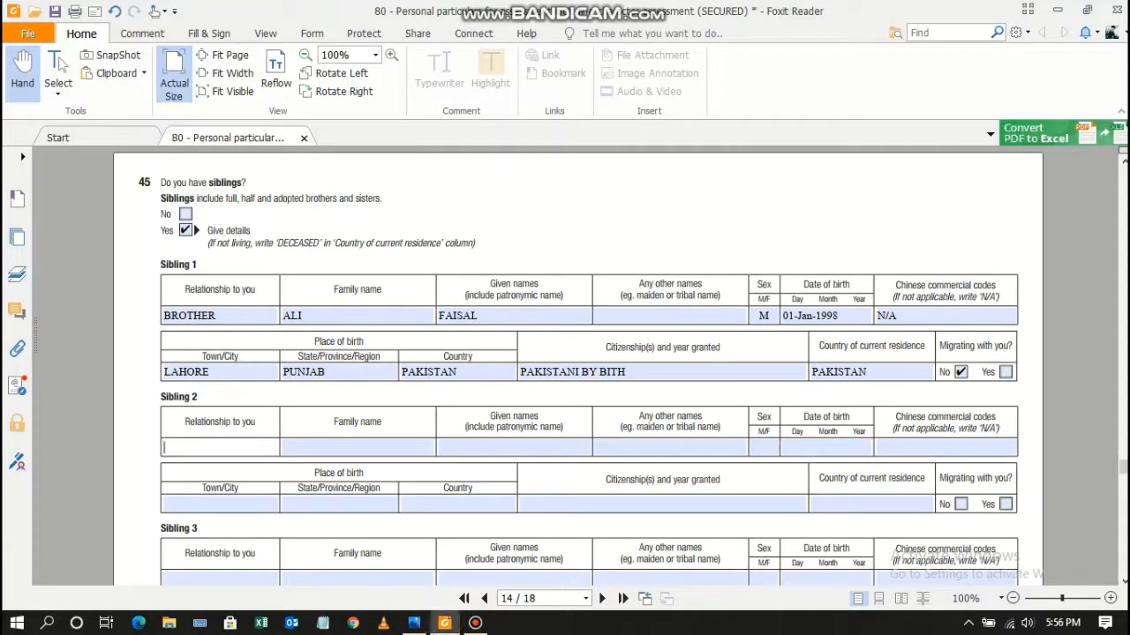
# Enter SISTER as Sibling 2's relationship, followed by her corrected family and given names.
pyautogui.write('SISTER')
pyautogui.press('Tab')
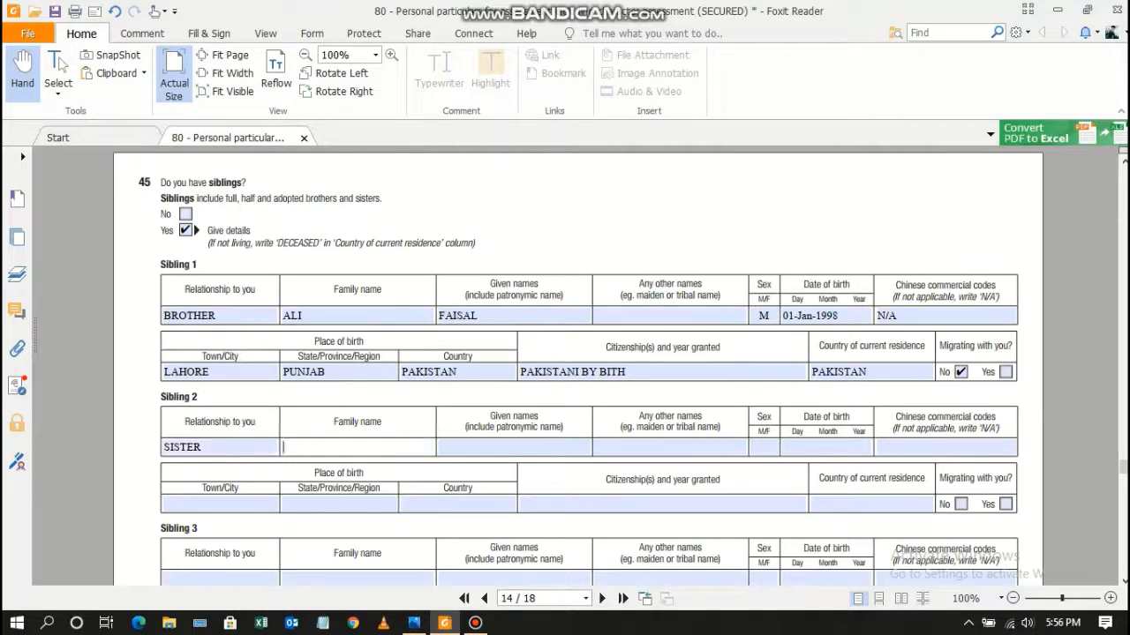
pyautogui.write('NAILA')
pyautogui.press('Tab')
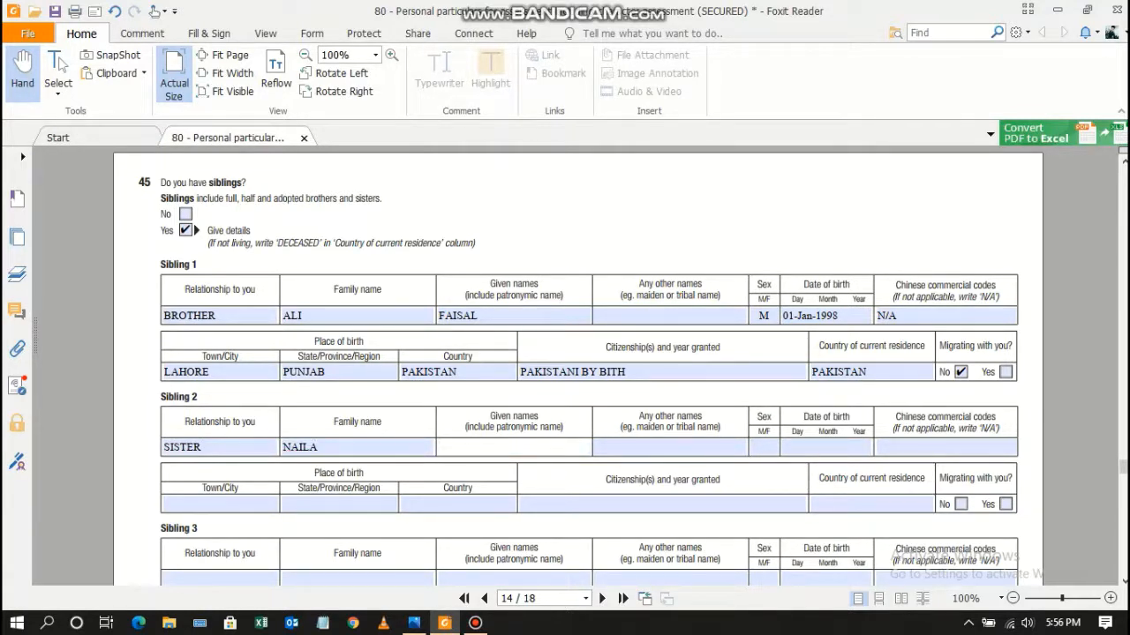
pyautogui.hotkey('shift', 'Tab')
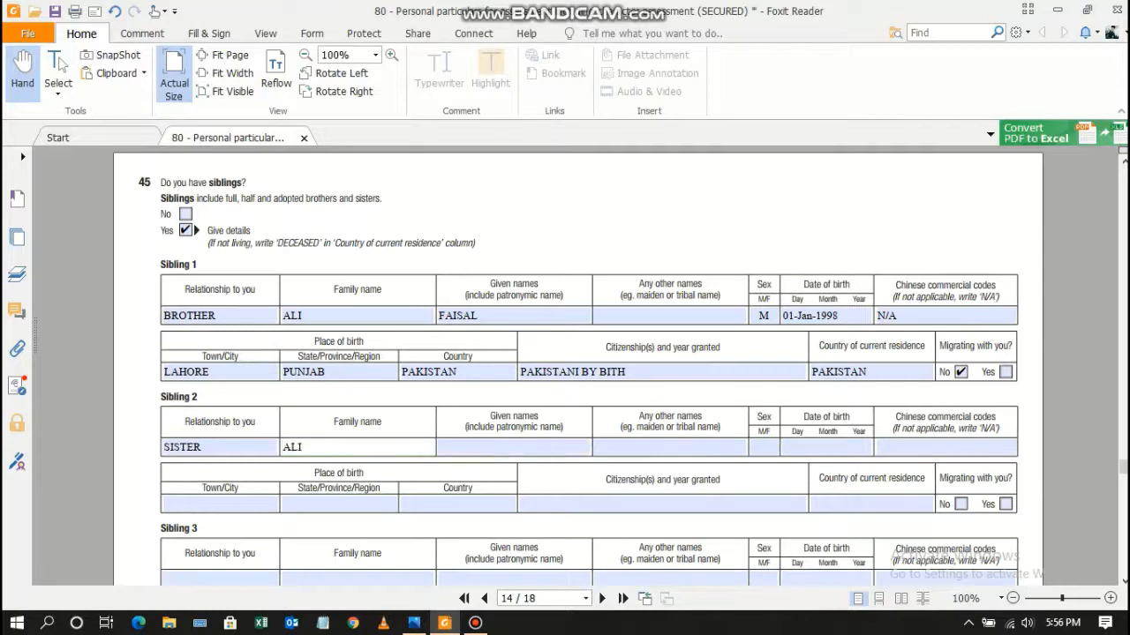
pyautogui.press('Tab')
pyautogui.press('Tab')
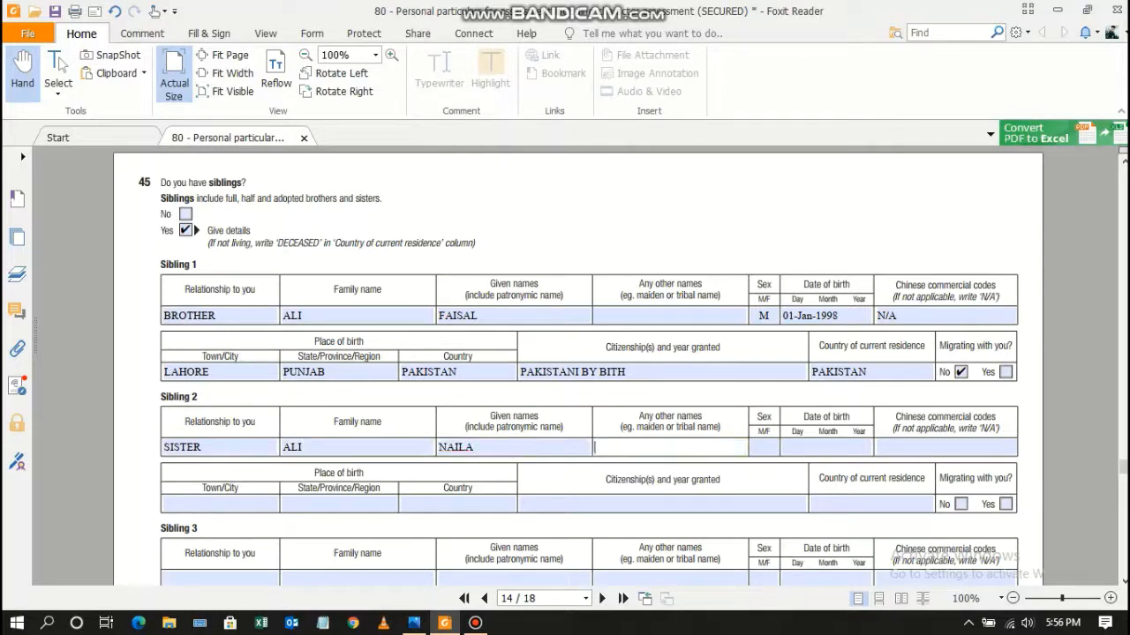
pyautogui.press('Tab')
# Enter Sibling 2's sex F, birth date 01 01 1999 and birthplace LAHORE, PUNJAB, PAKISTAN.
pyautogui.write('F')
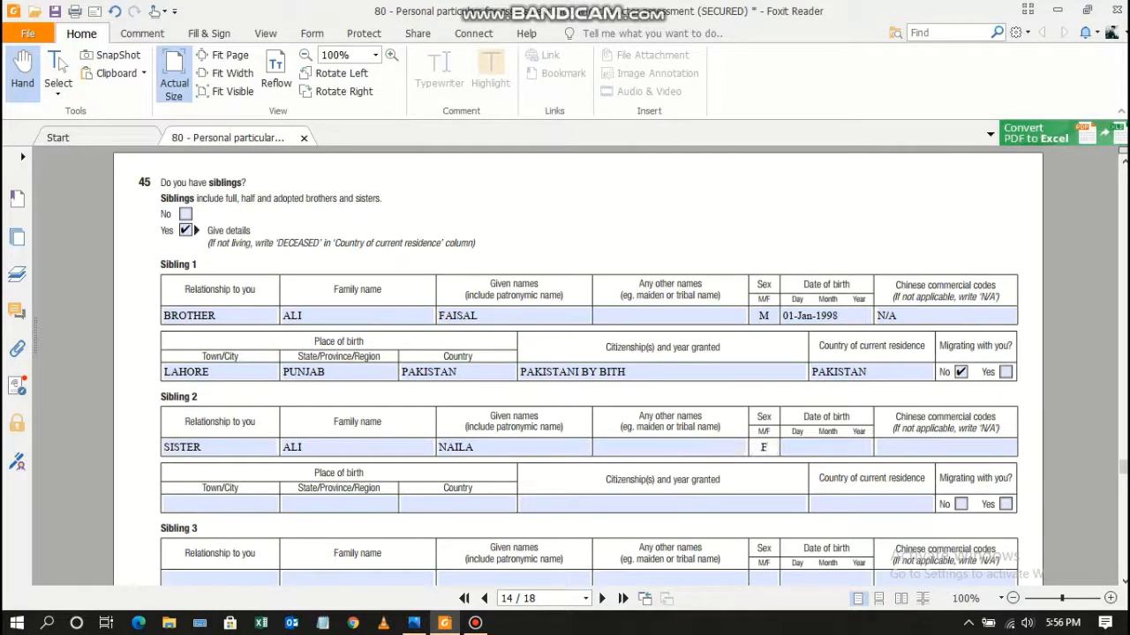
pyautogui.press('Tab')
pyautogui.write('01 01')
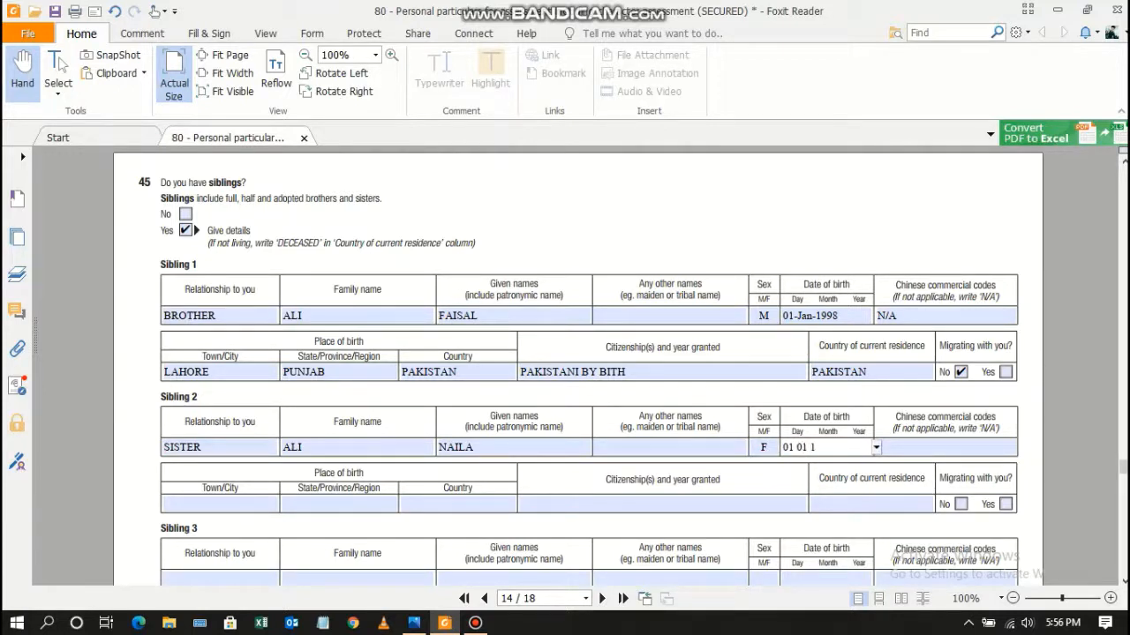
pyautogui.write(' 1999')
pyautogui.press('Tab')
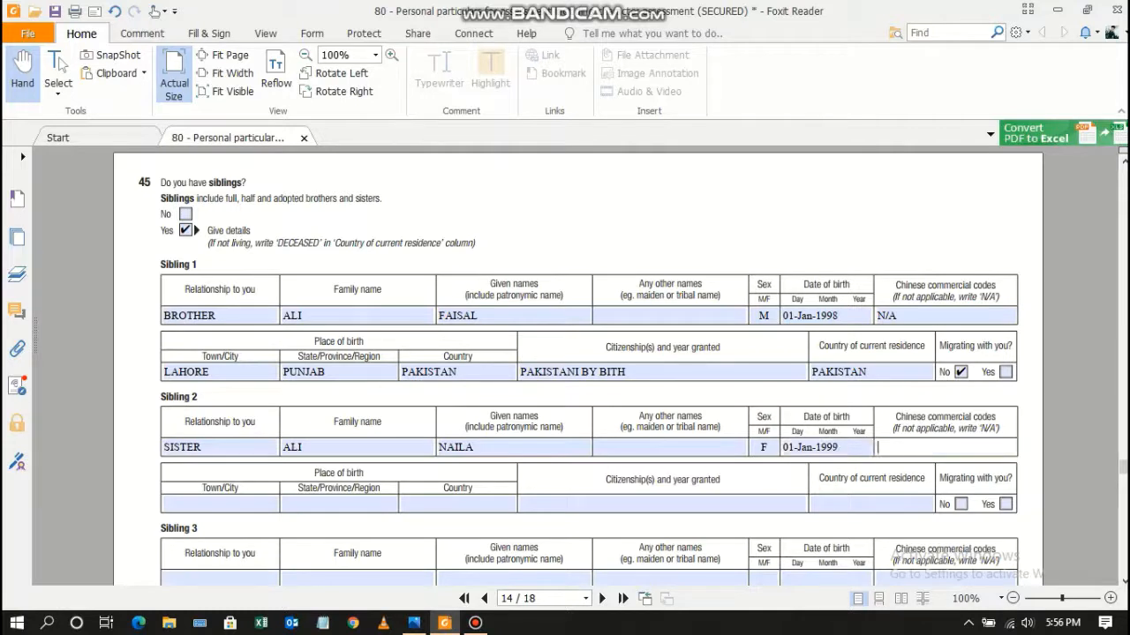
pyautogui.write('N/A')
pyautogui.press('Tab')
pyautogui.write('LAHOR')
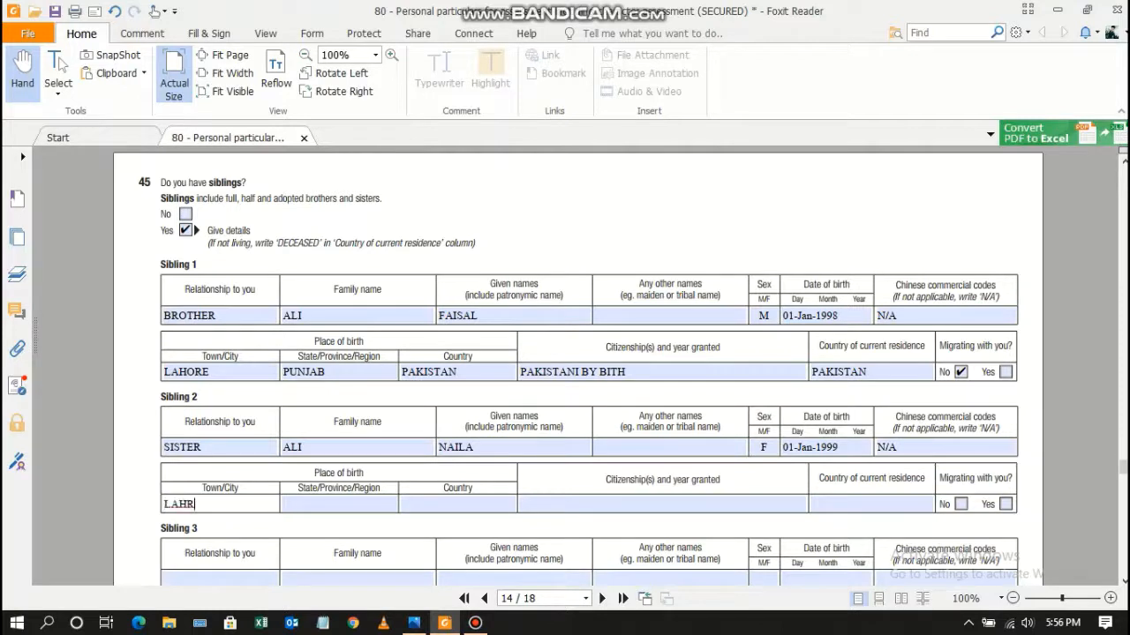
pyautogui.press('BackSpace')
pyautogui.press('BackSpace')
pyautogui.write('PRE')
pyautogui.press('BackSpace')
pyautogui.press('BackSpace')
pyautogui.press('BackSpace')
pyautogui.write('ORE')
pyautogui.press('Tab')
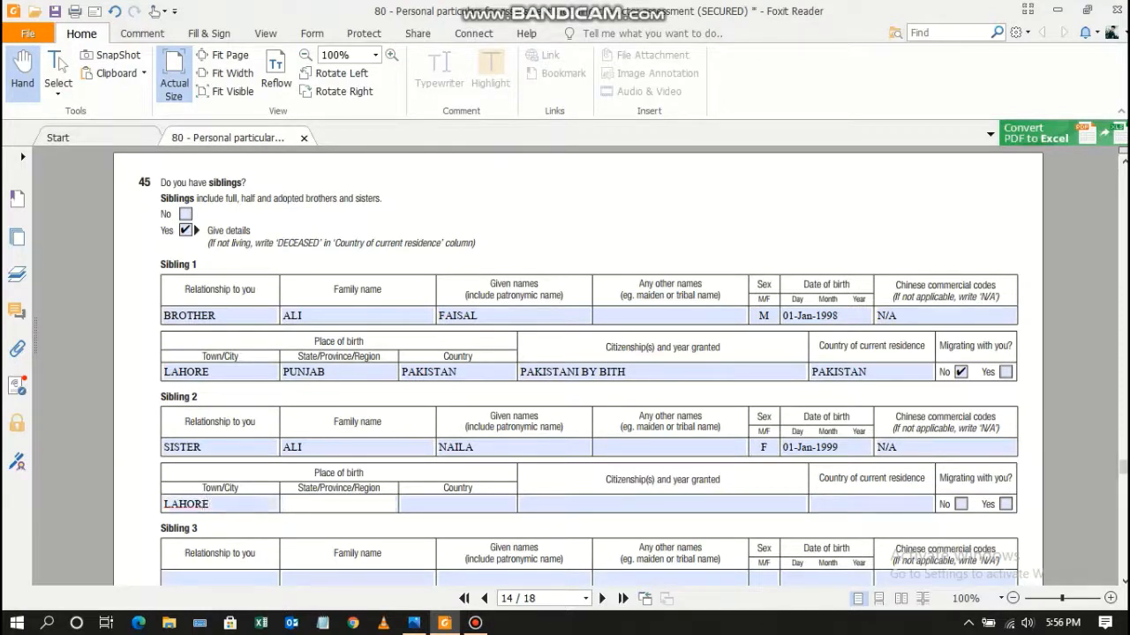
pyautogui.write('PUNJAB')
pyautogui.press('Tab')
pyautogui.write('PAK')
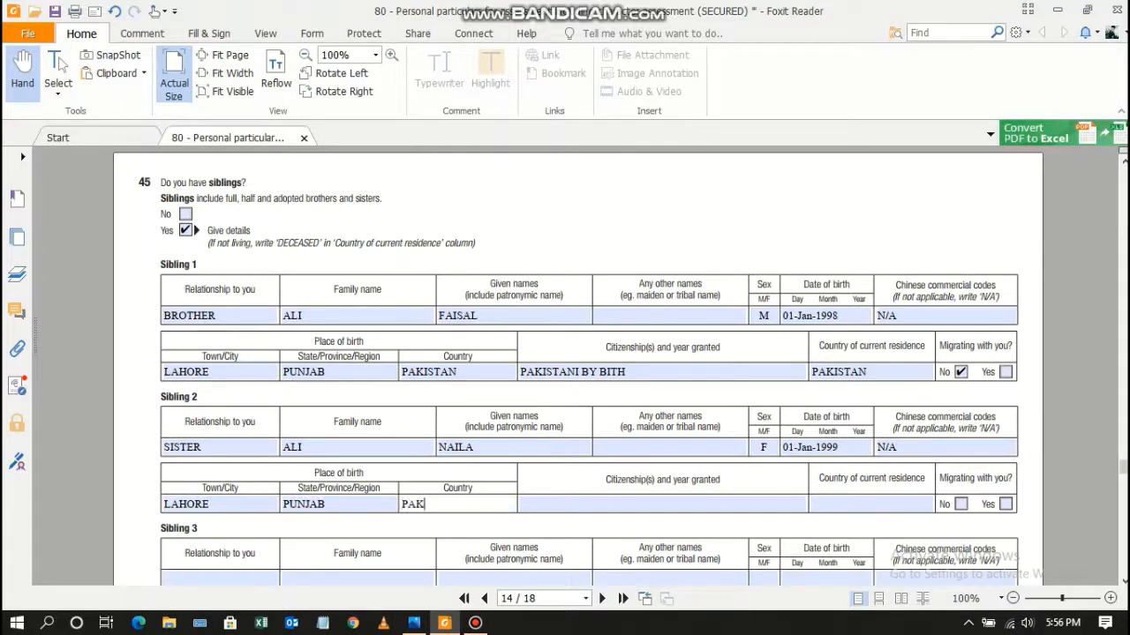
pyautogui.write('ISTAN')
# Enter citizenship PAKISTANI BY BIRTH, residence PAKISTAN, and tick Migrating No for Sibling 2.
pyautogui.press('Tab')
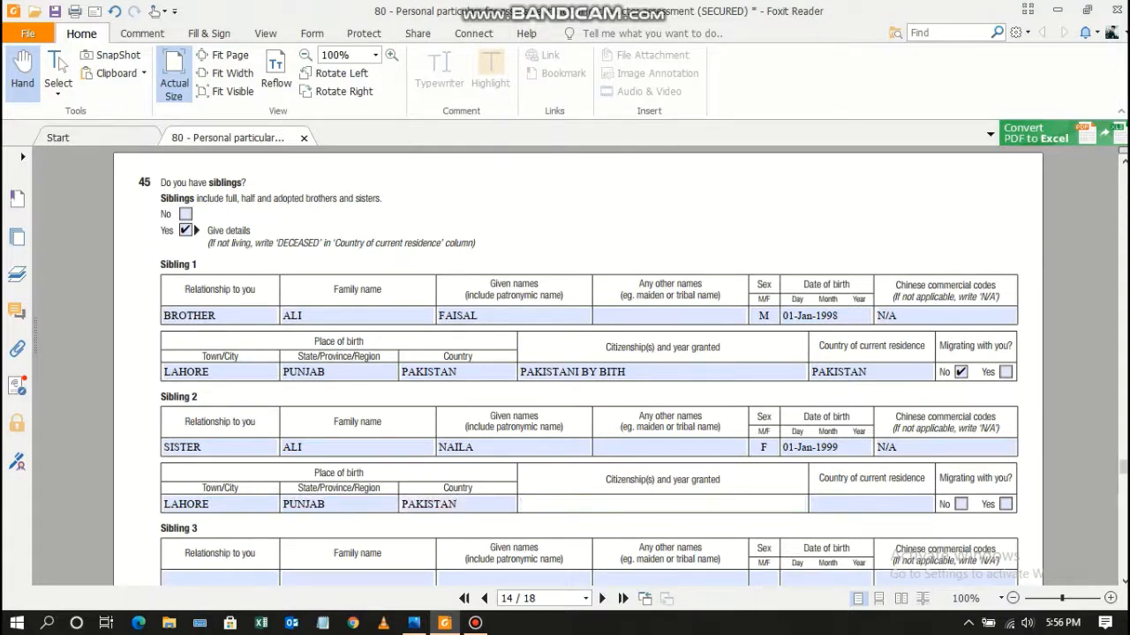
pyautogui.write('PAKISTANI BY BITH')
pyautogui.press('BackSpace')
pyautogui.press('BackSpace')
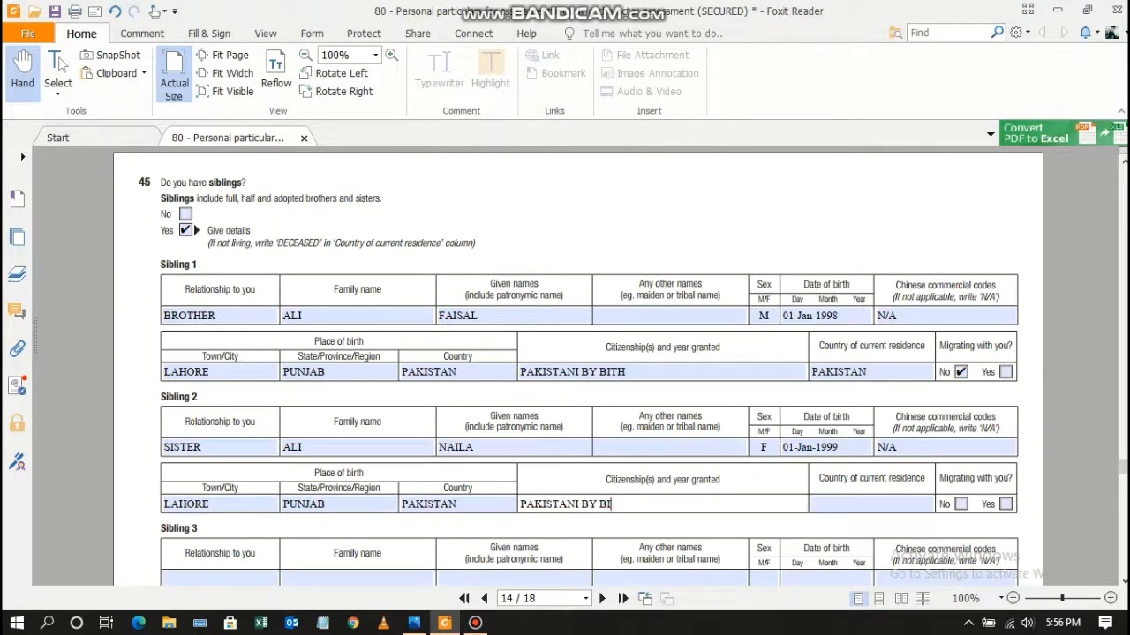
pyautogui.write('RTH')
pyautogui.press('Tab')
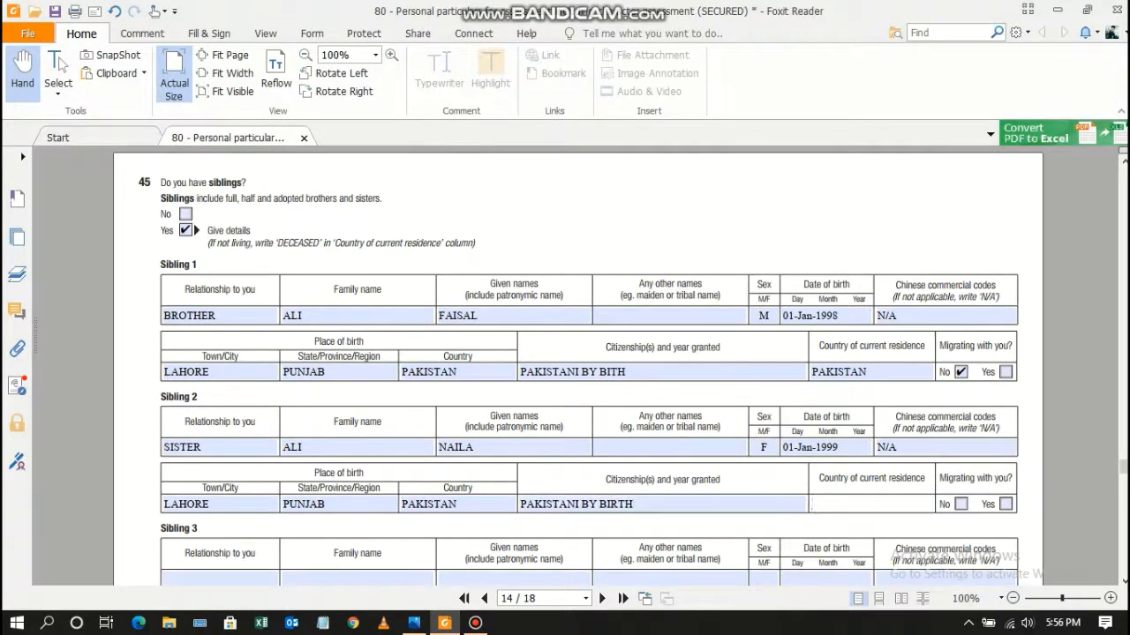
pyautogui.write('PAKISTAN')
pyautogui.press('Tab')
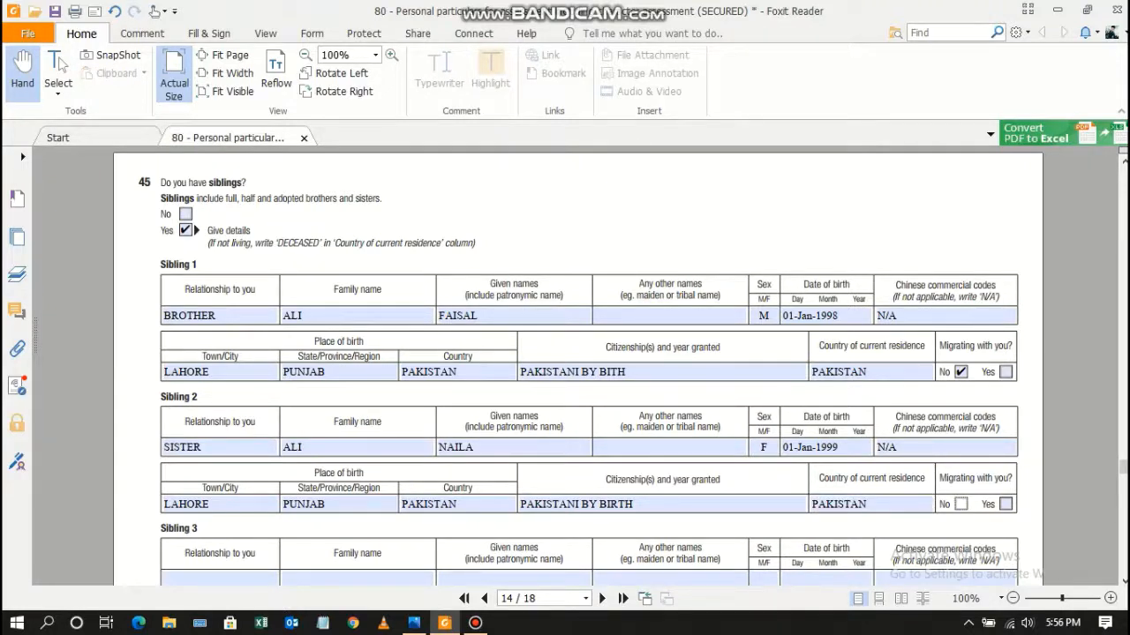
pyautogui.press('space')
# Answer No to question 46 on other family members travelling with you.
pyautogui.scroll(-5, 578, 365)
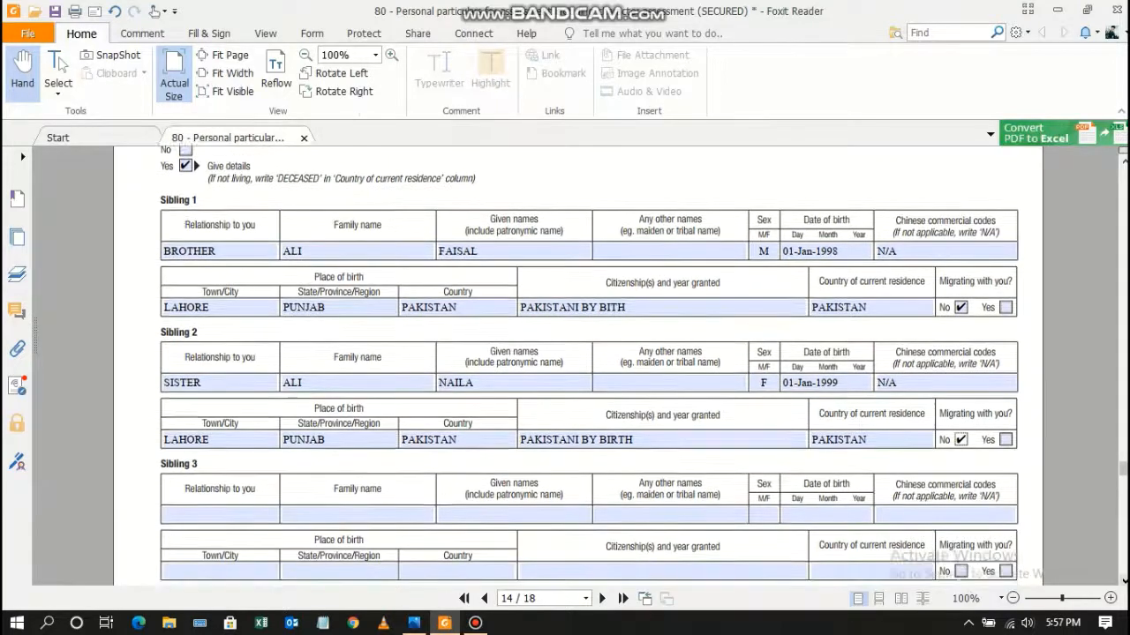
pyautogui.scroll(-10, 578, 365)
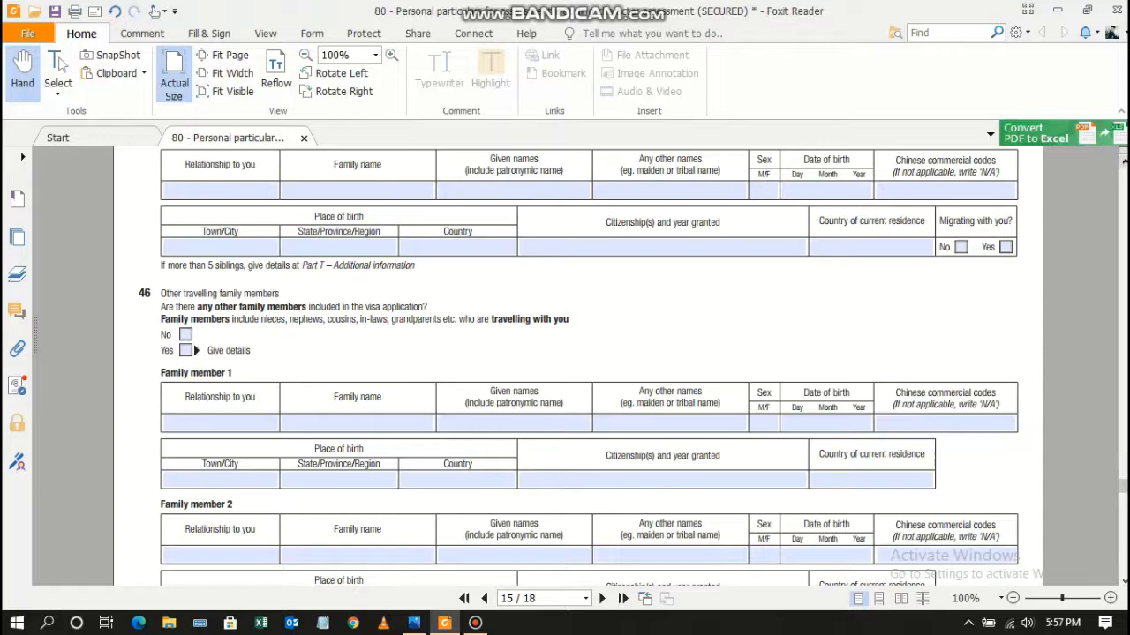
pyautogui.scroll(10, 578, 364)
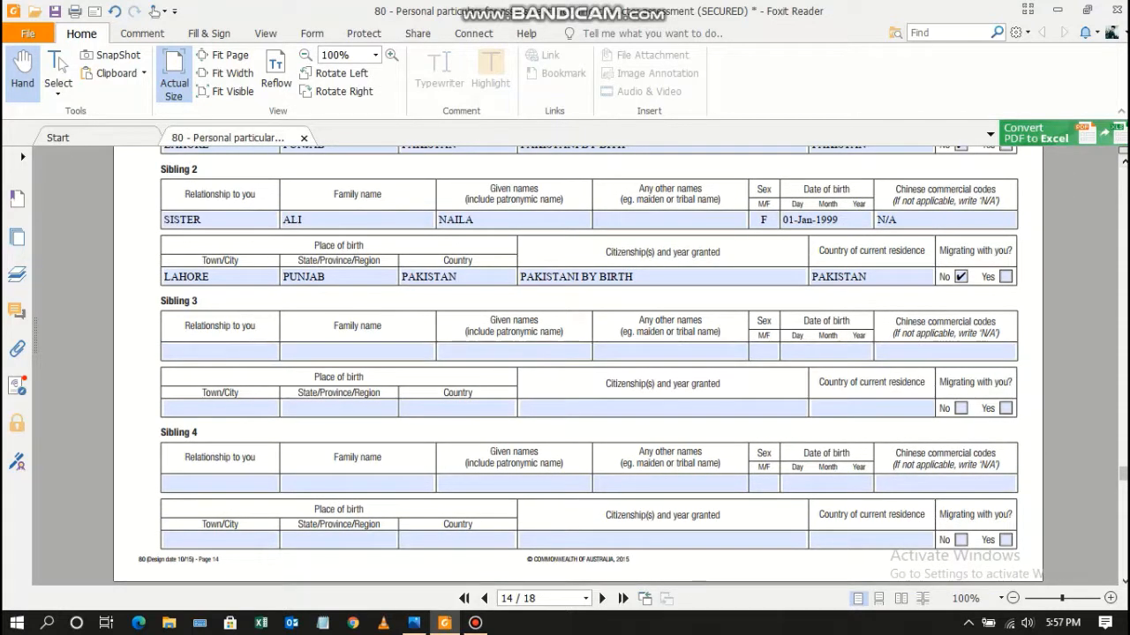
pyautogui.scroll(-10, 578, 365)
pyautogui.scroll(-1, 620, 365)
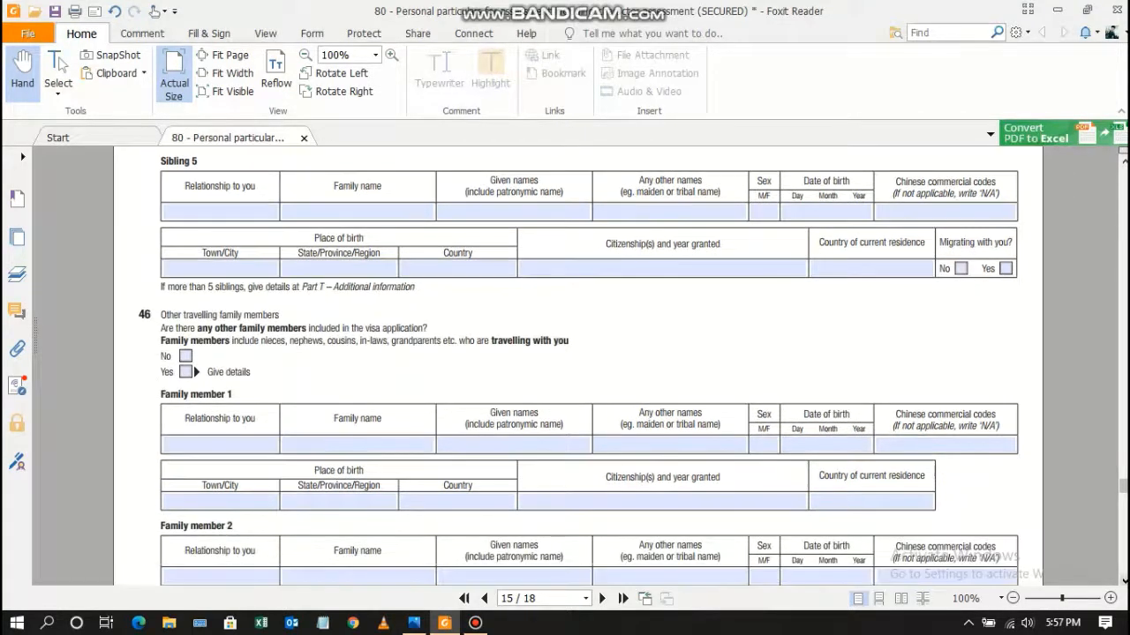
pyautogui.click(185, 356)
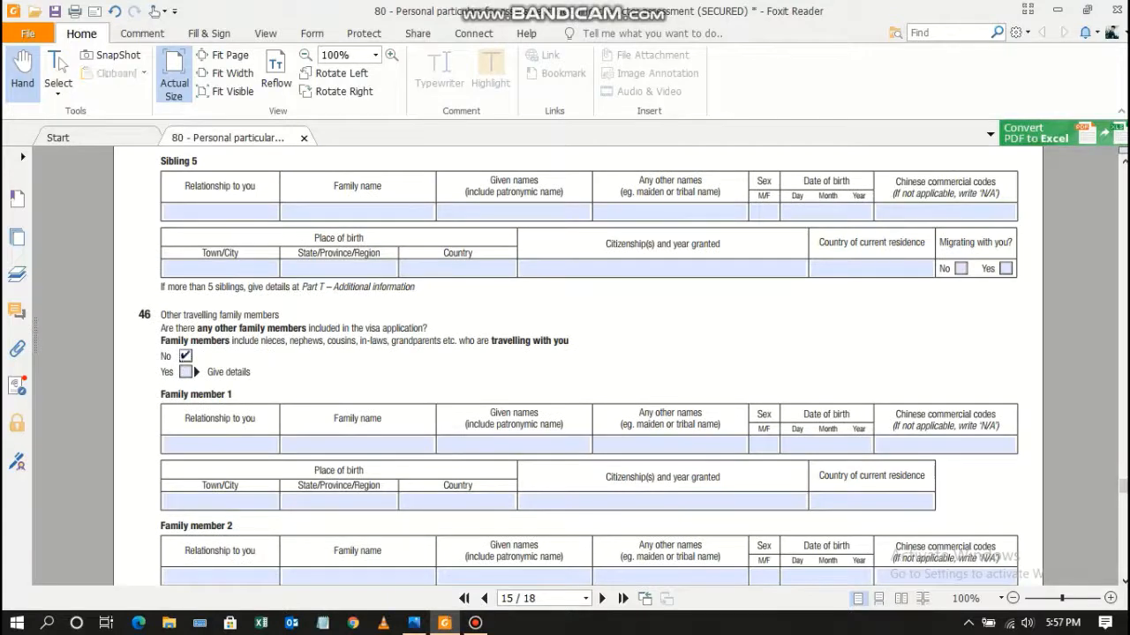
# Answer No to question 47 on personal contacts in Australia.
pyautogui.scroll(-10, 185, 356)
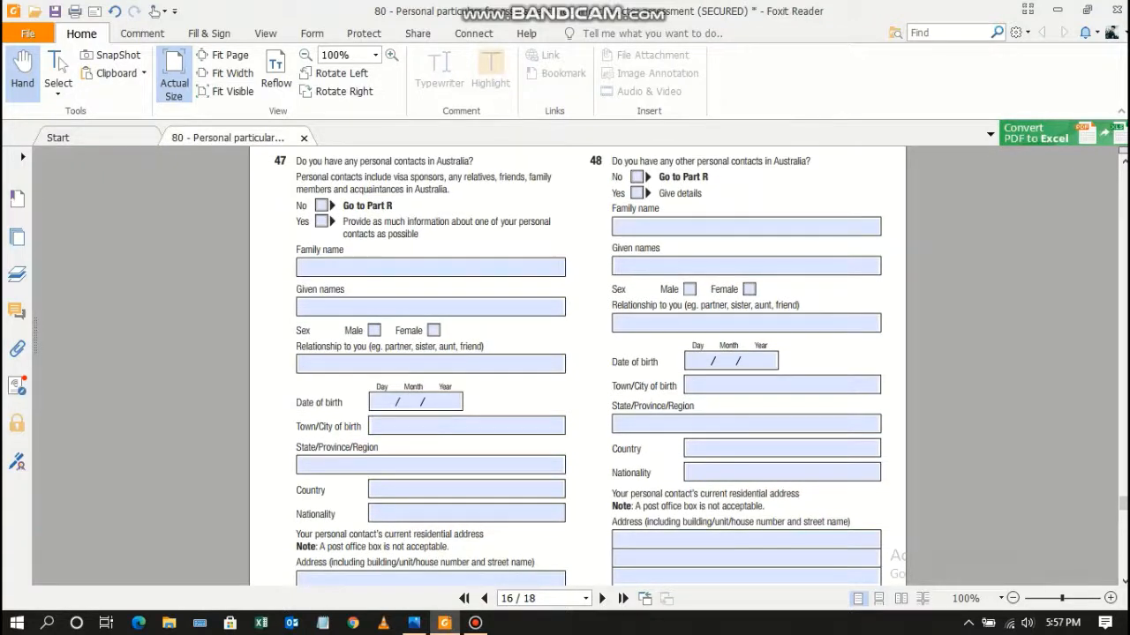
pyautogui.click(321, 206)
pyautogui.moveTo(342, 205); pyautogui.dragTo(394, 205)
# Scroll down toward page 17 with Part R and Part S.
pyautogui.scroll(-3, 583, 366)
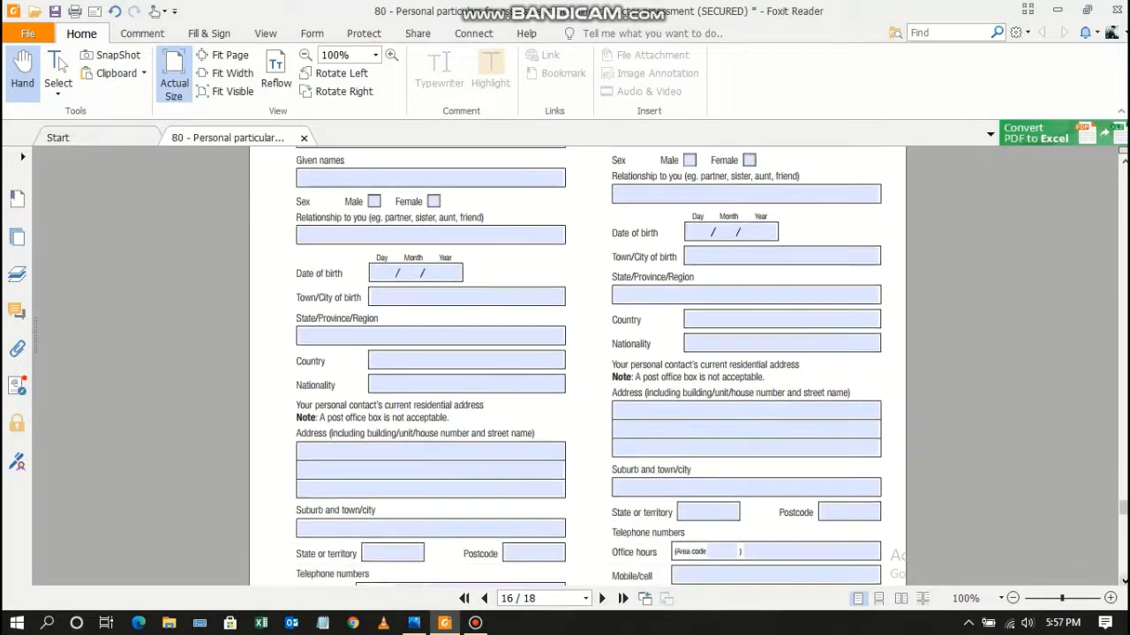
pyautogui.scroll(-3, 582, 366)
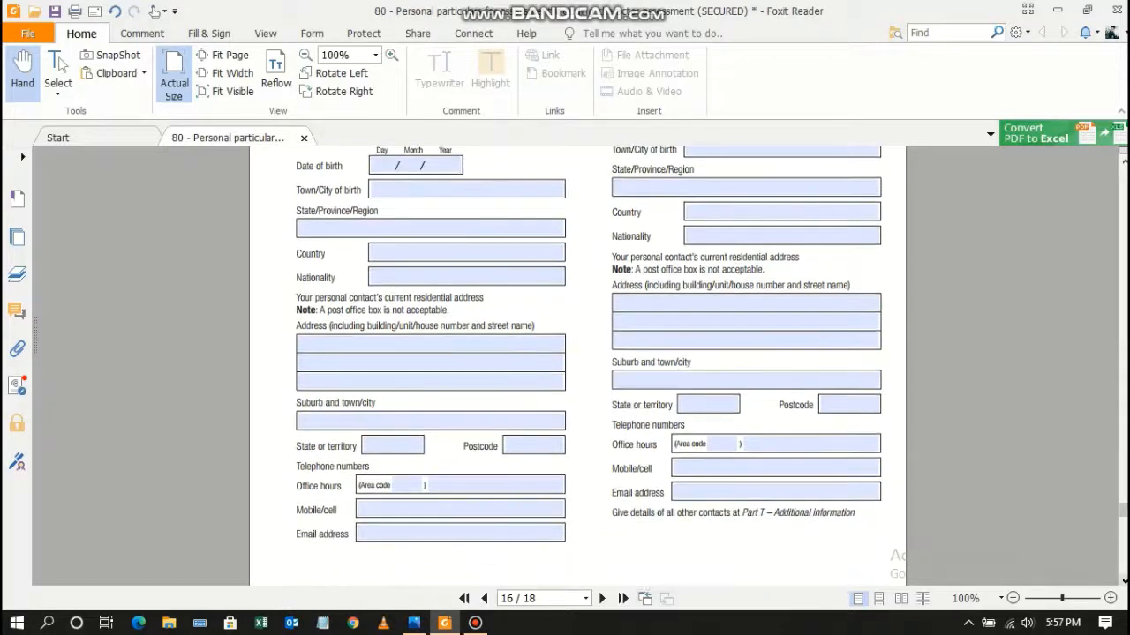
pyautogui.scroll(-3, 583, 366)
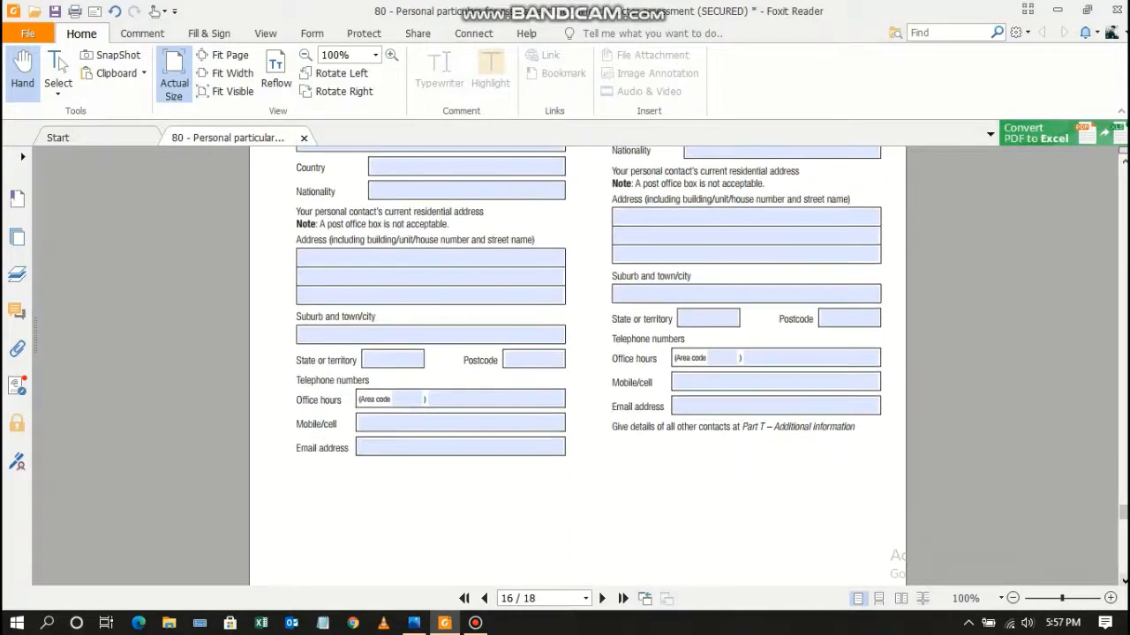
pyautogui.scroll(-3, 583, 366)
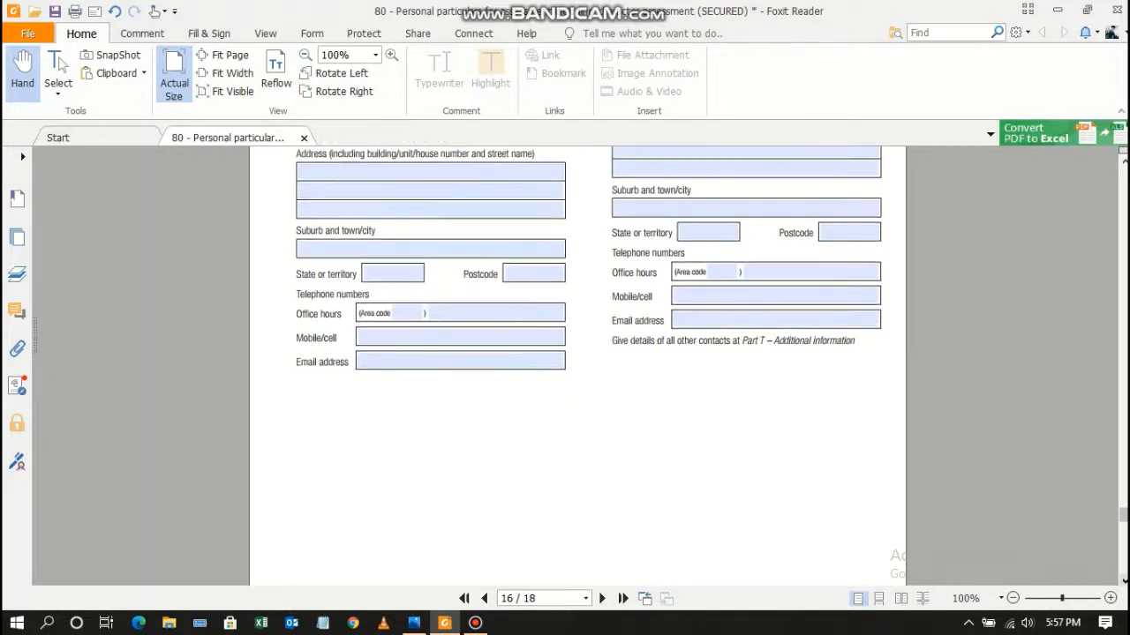
pyautogui.scroll(-3, 583, 366)
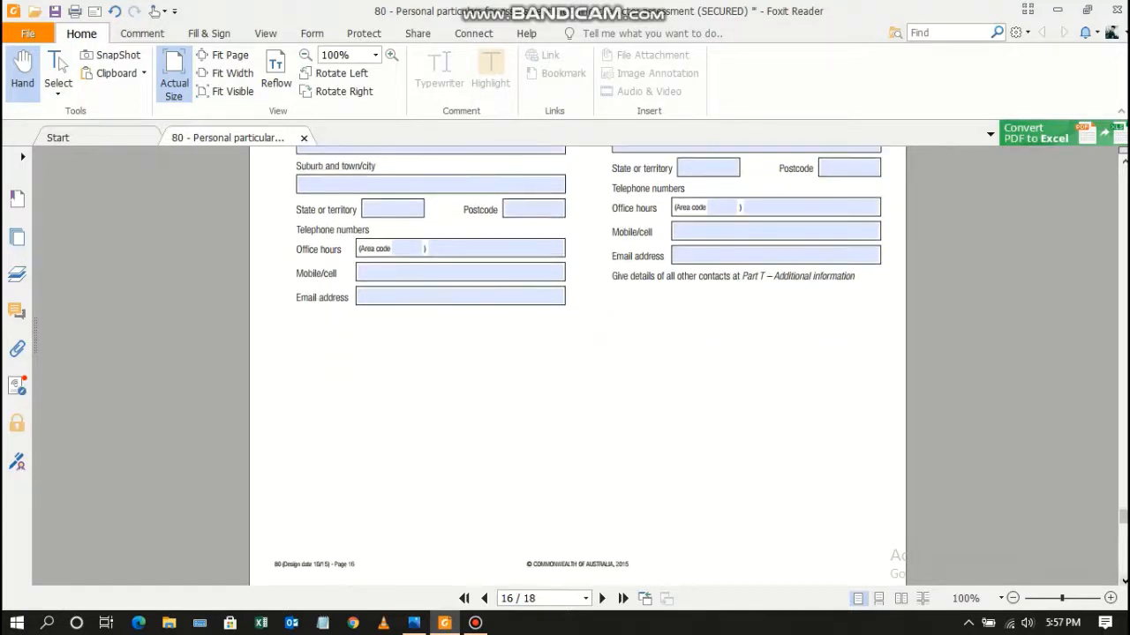
pyautogui.scroll(-3, 583, 366)
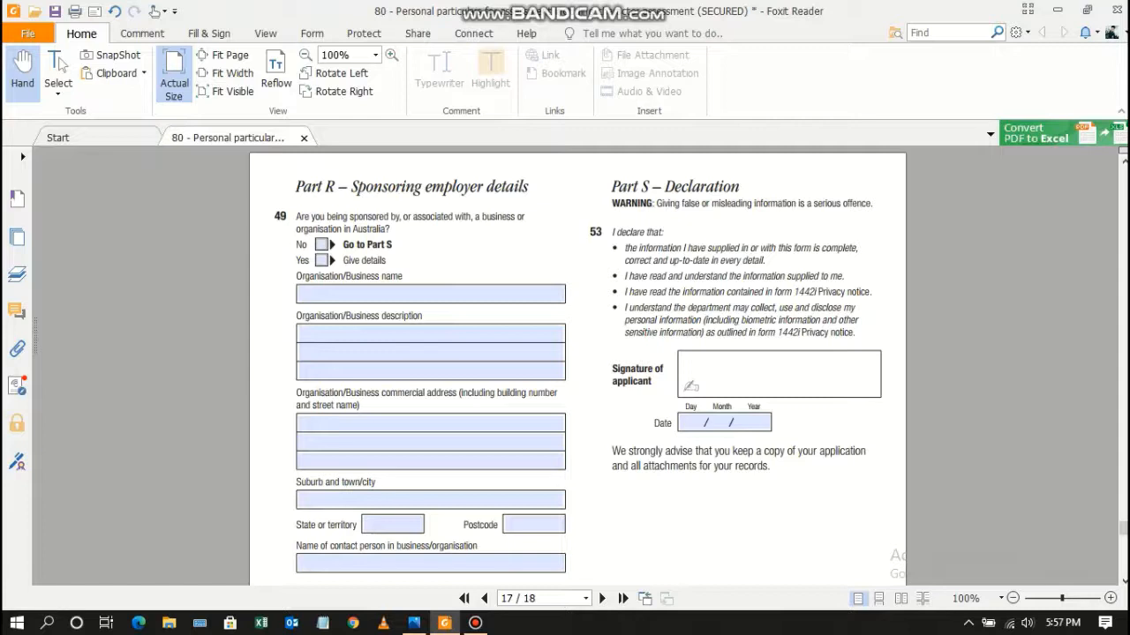
# Answer No to question 49 on being sponsored by an Australian business.
pyautogui.moveTo(297, 217); pyautogui.dragTo(390, 229)
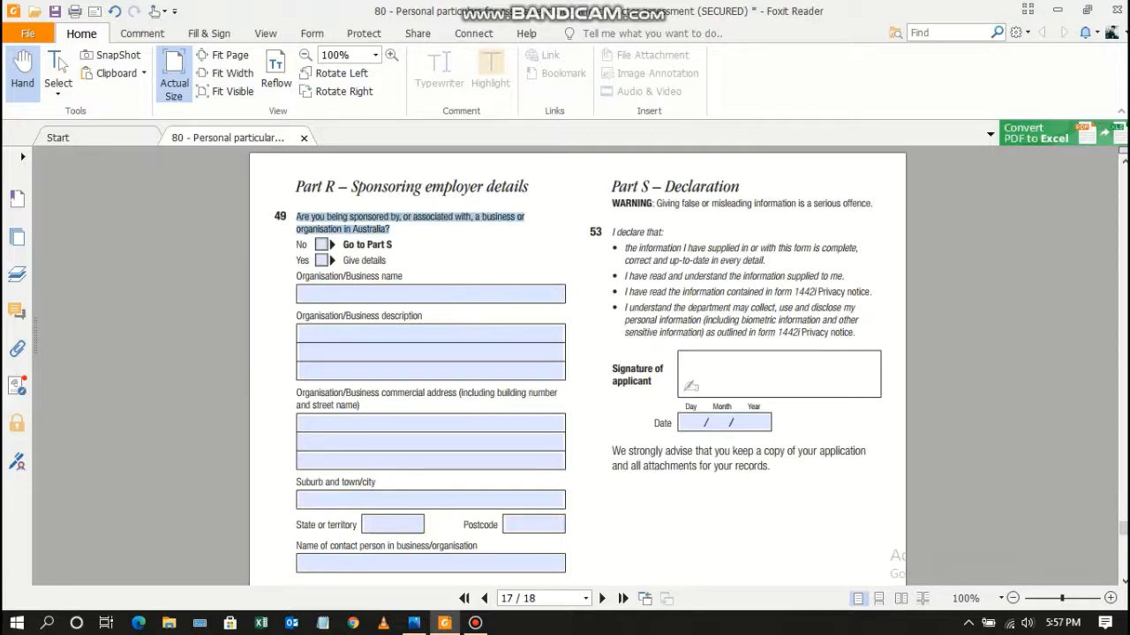
pyautogui.click(406, 239)
pyautogui.click(322, 246)
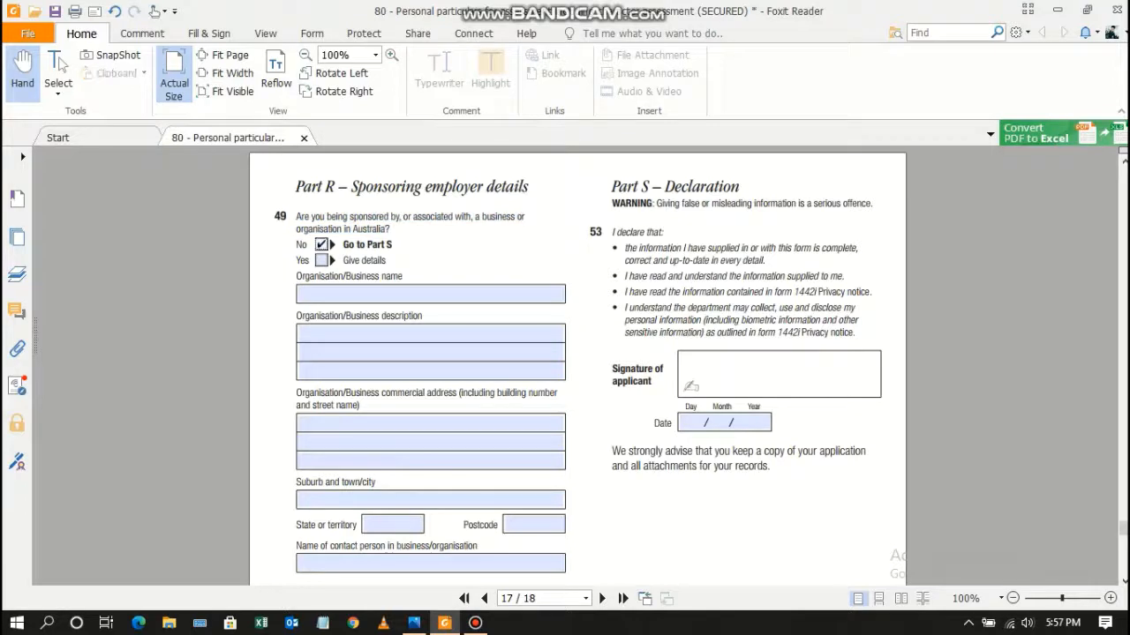
pyautogui.hotkey('ctrl', 'a')
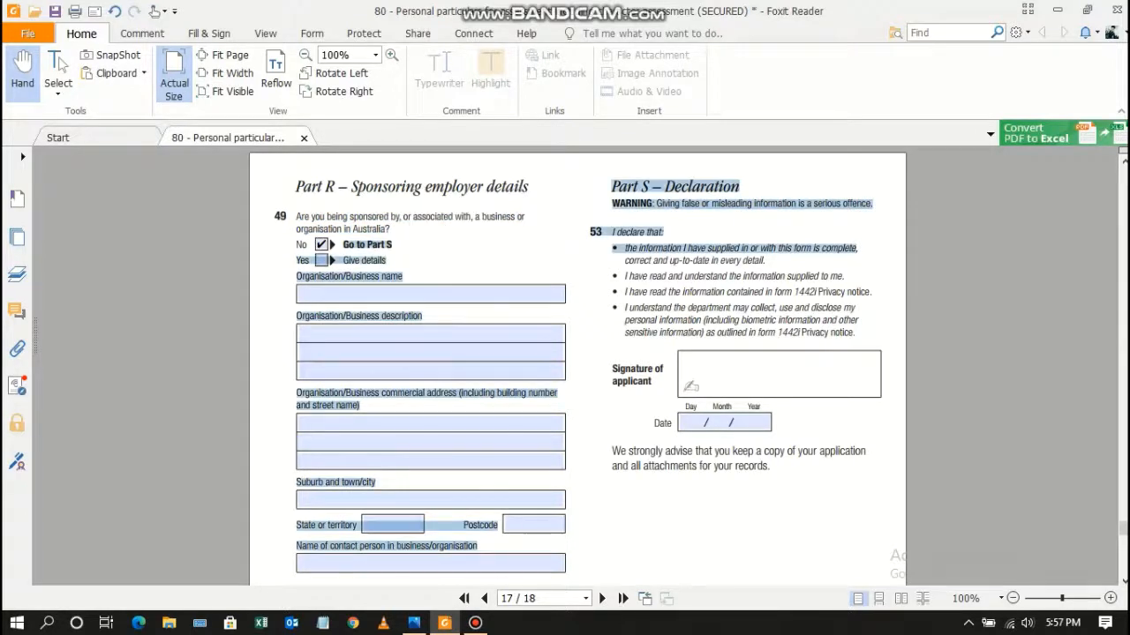
pyautogui.click(862, 251)
pyautogui.moveTo(343, 244); pyautogui.dragTo(392, 244)
pyautogui.click(444, 250)
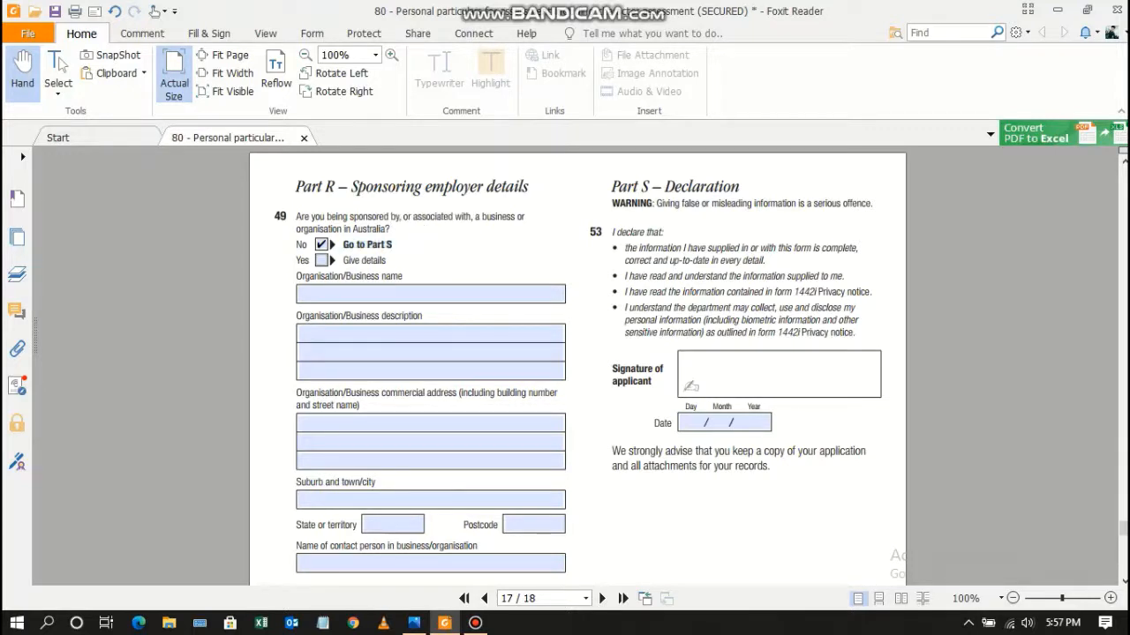
pyautogui.moveTo(612, 186); pyautogui.dragTo(740, 186)
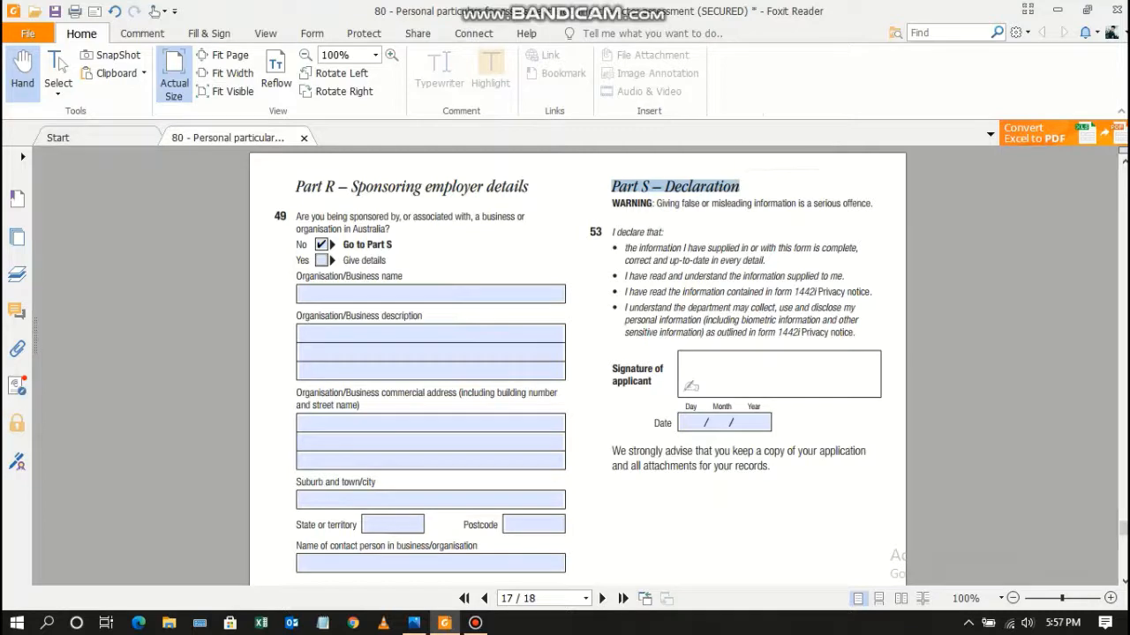
pyautogui.click(780, 193)
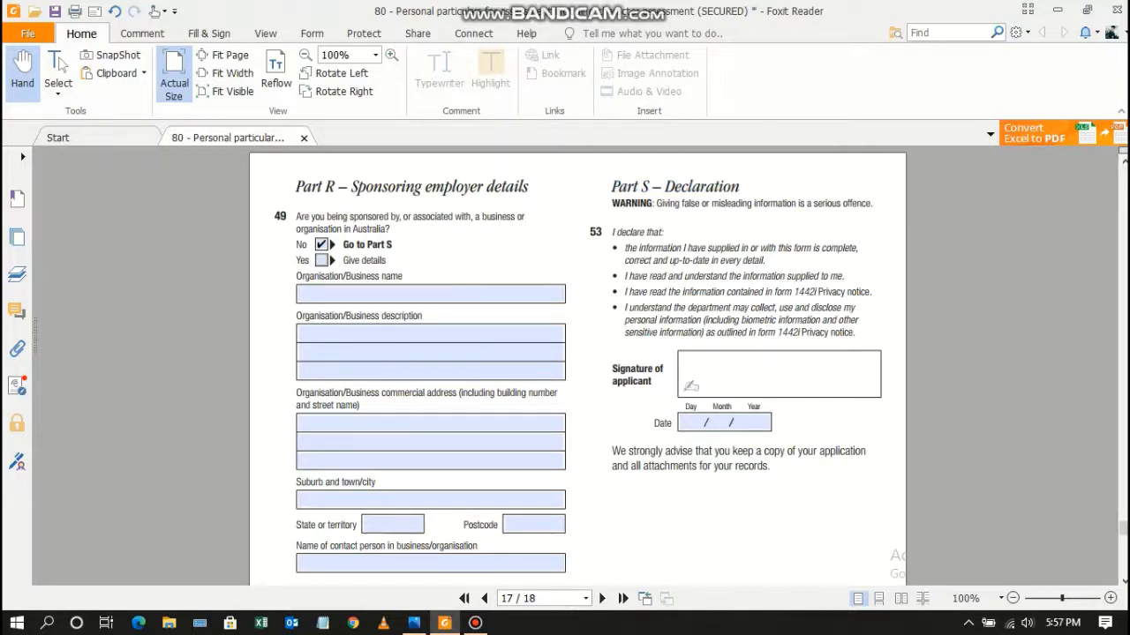
# Date the Part S declaration 13-Sep-2020 and bring up the Fill & Sign tools.
pyautogui.click(717, 423)
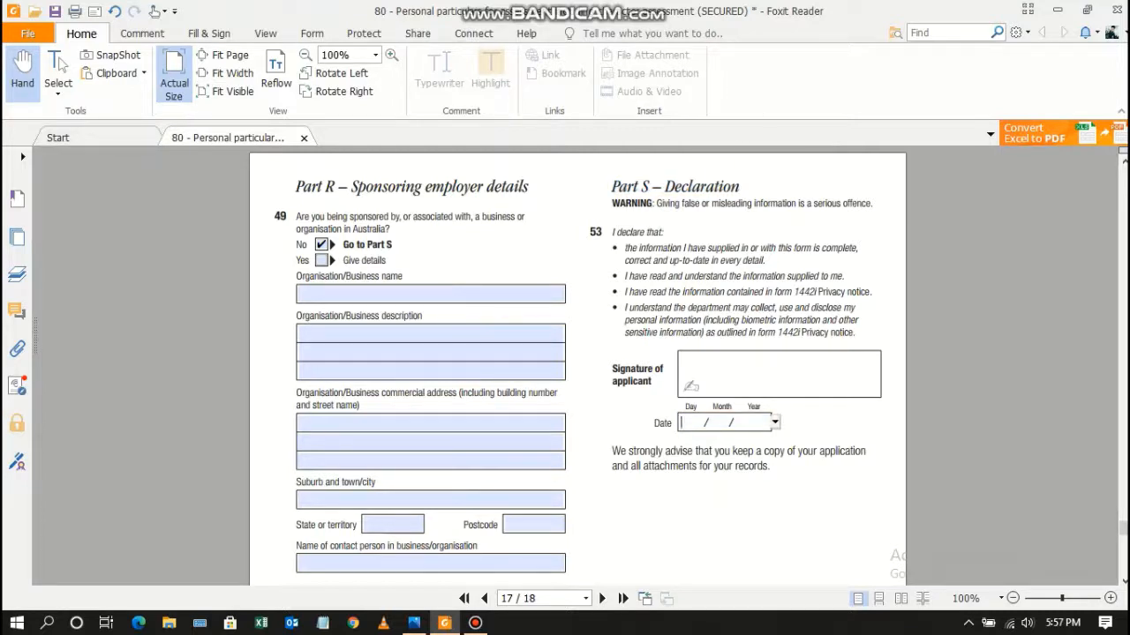
pyautogui.write('13')
pyautogui.press('BackSpace')
pyautogui.press('BackSpace')
pyautogui.write('09')
pyautogui.write('2020')
pyautogui.press('Return')
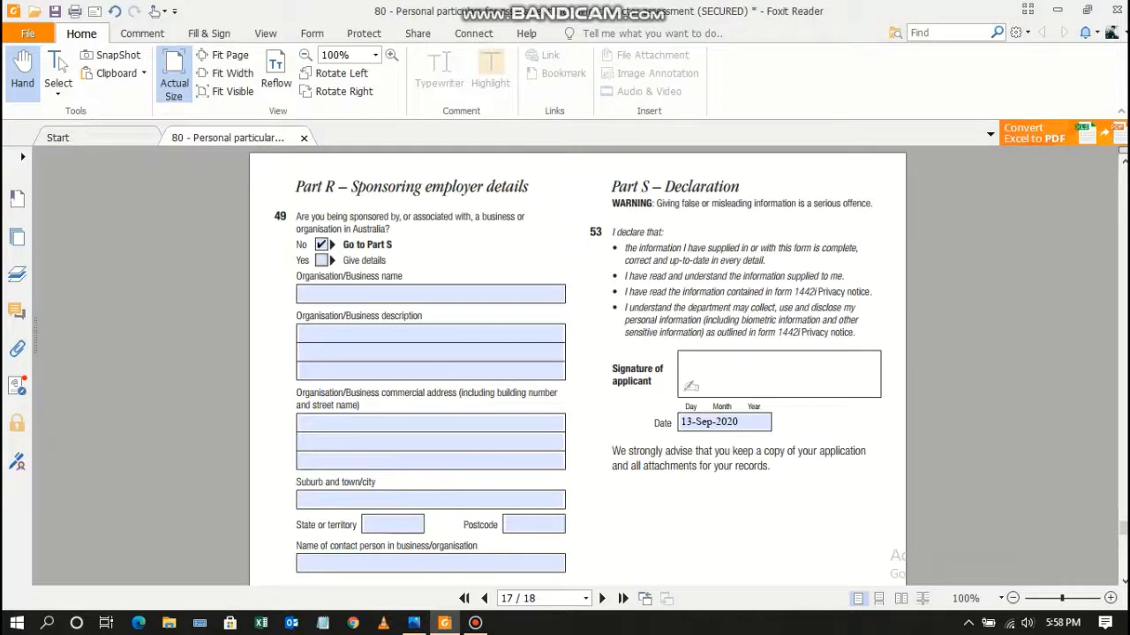
pyautogui.click(208, 33)
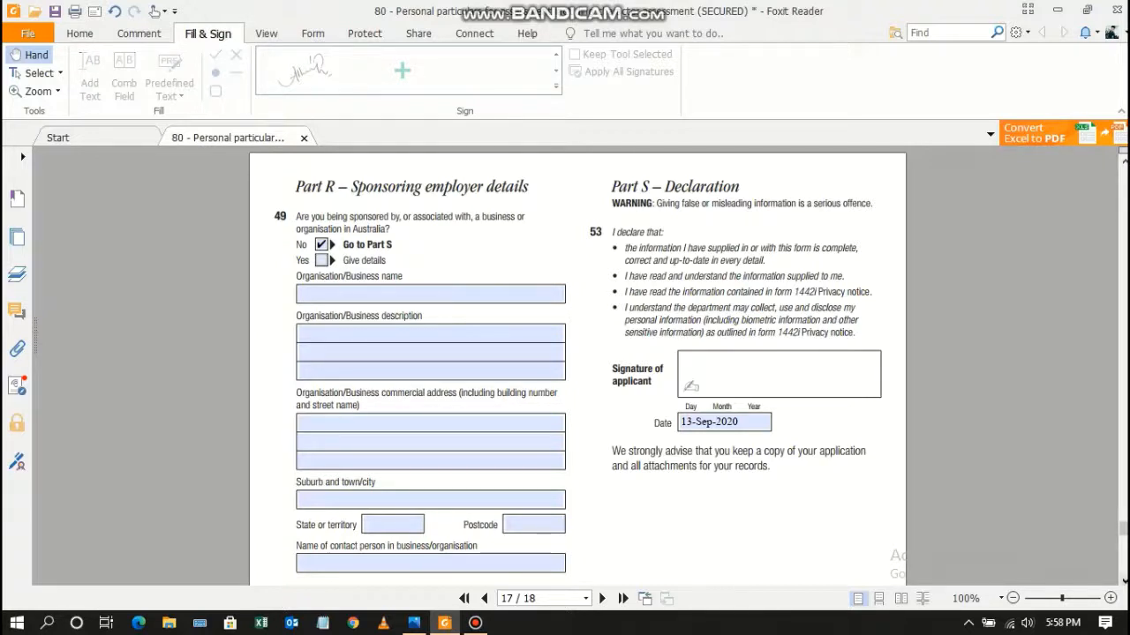
# Return to the Home tab and scroll to the bottom of page 18, showing the empty Part T table.
pyautogui.scroll(-3, 577, 364)
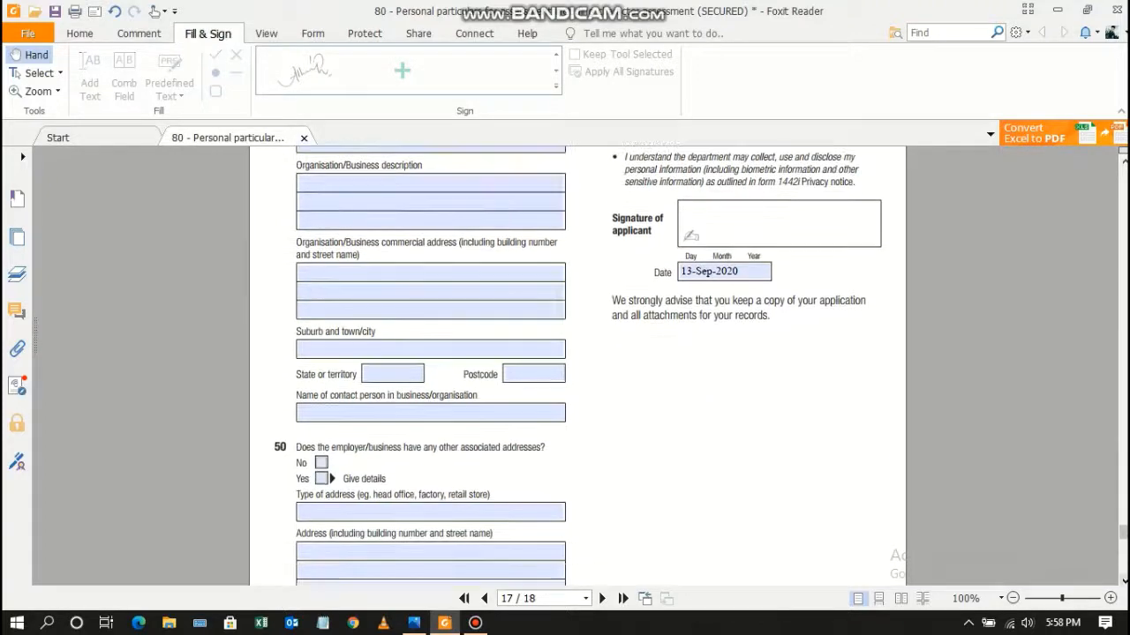
pyautogui.click(81, 34)
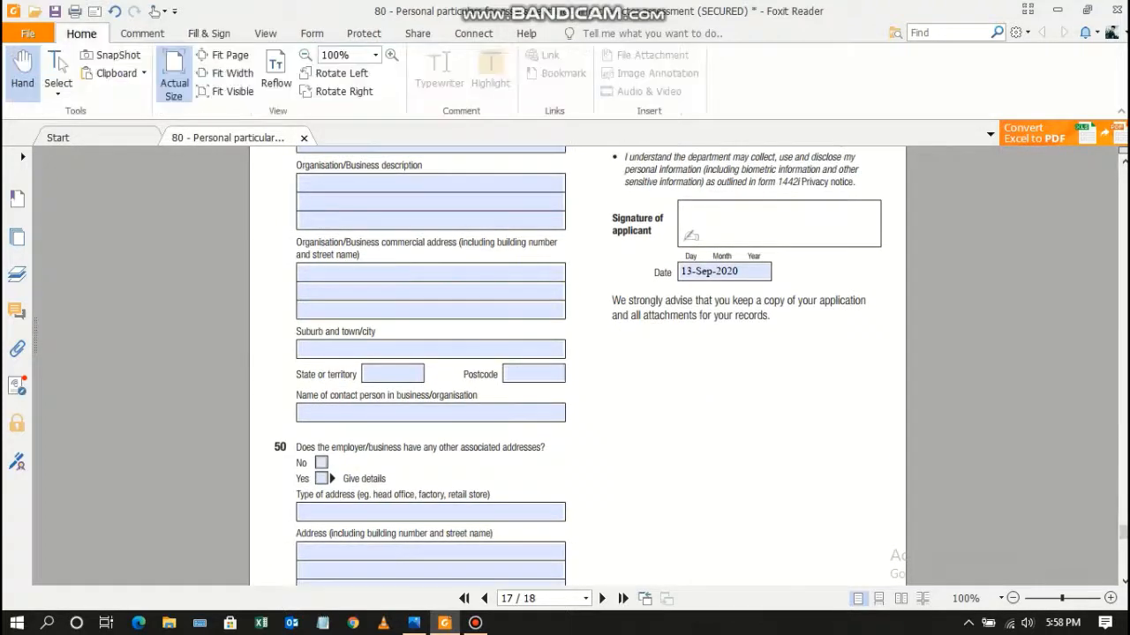
pyautogui.scroll(-4, 577, 363)
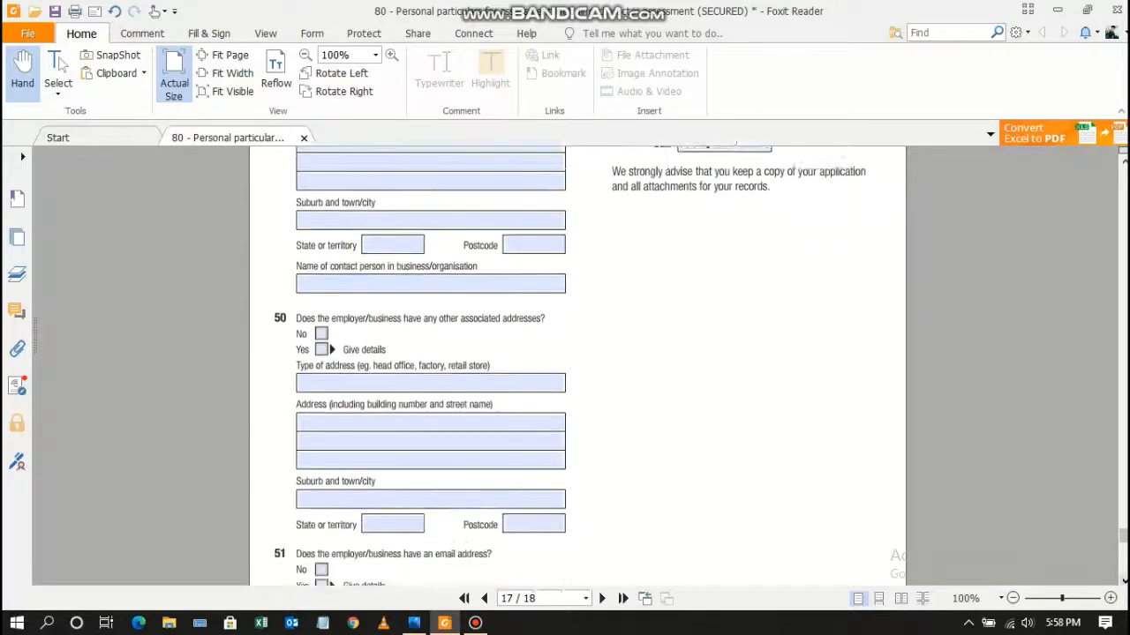
pyautogui.scroll(-10, 577, 364)
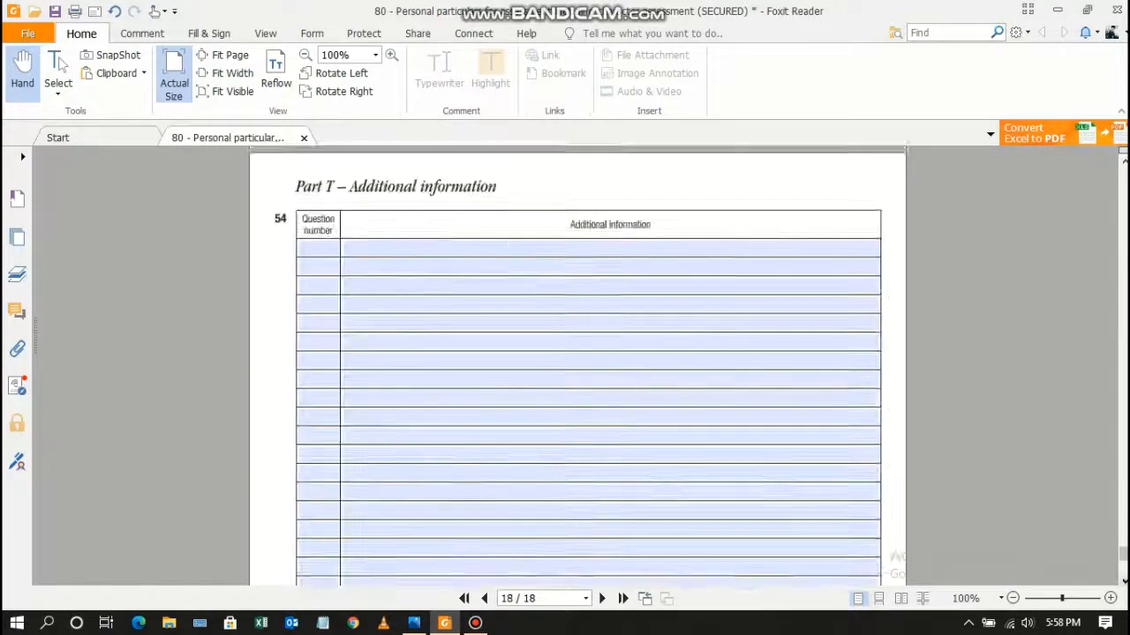
pyautogui.scroll(-2, 588, 364)
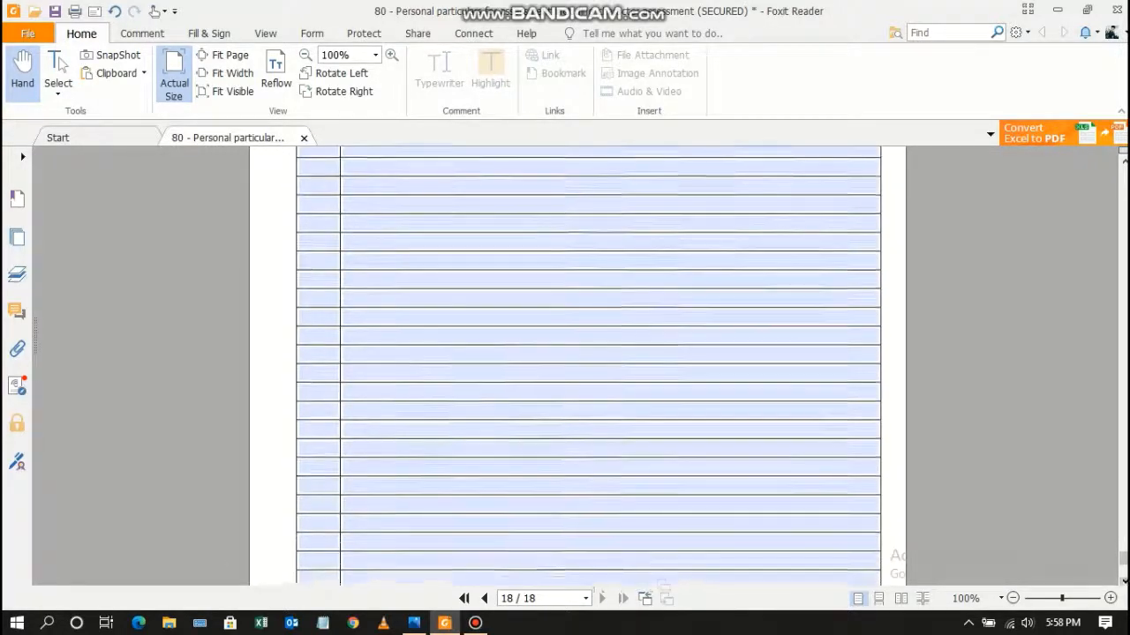
pyautogui.scroll(-3, 588, 363)
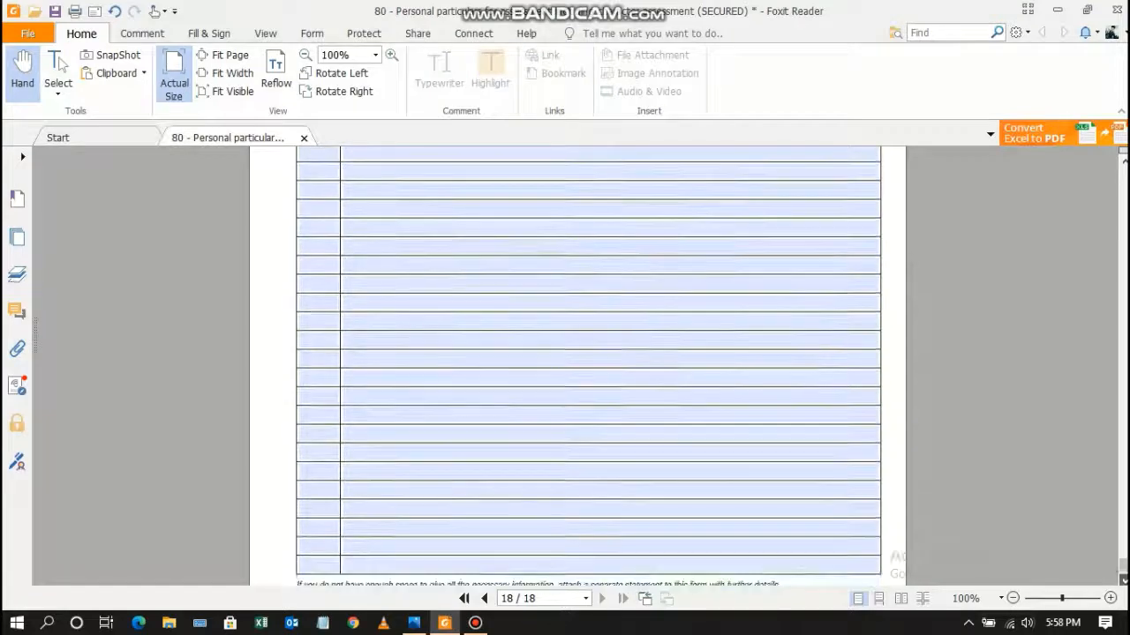
pyautogui.scroll(-1, 587, 364)
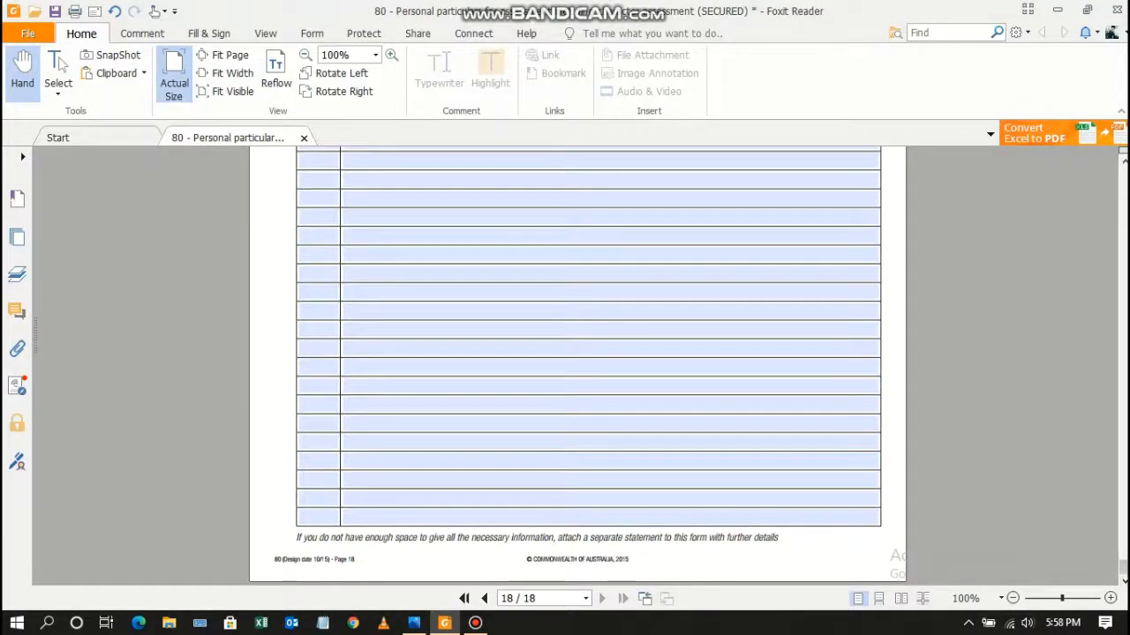